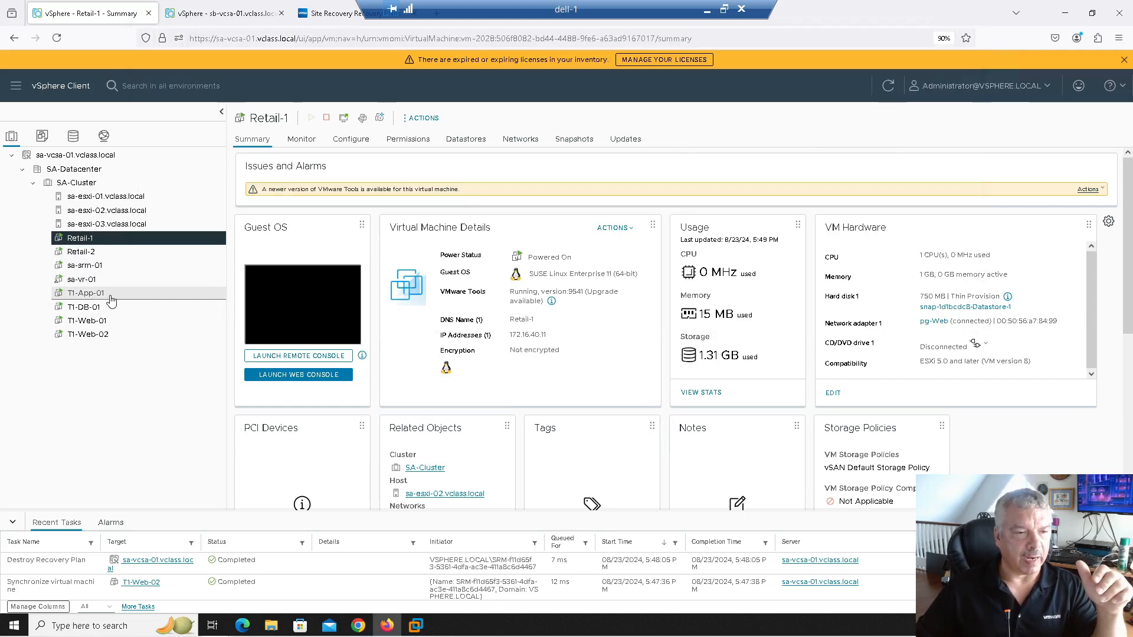
Examine the T1-Web VMs in Site-A's vCenter inventory, the Site-B recovery plan list and the Site-B vCenter inventory
{"action": "left_click", "coordinate": [108, 321]}
{"action": "left_click", "coordinate": [108, 335]}
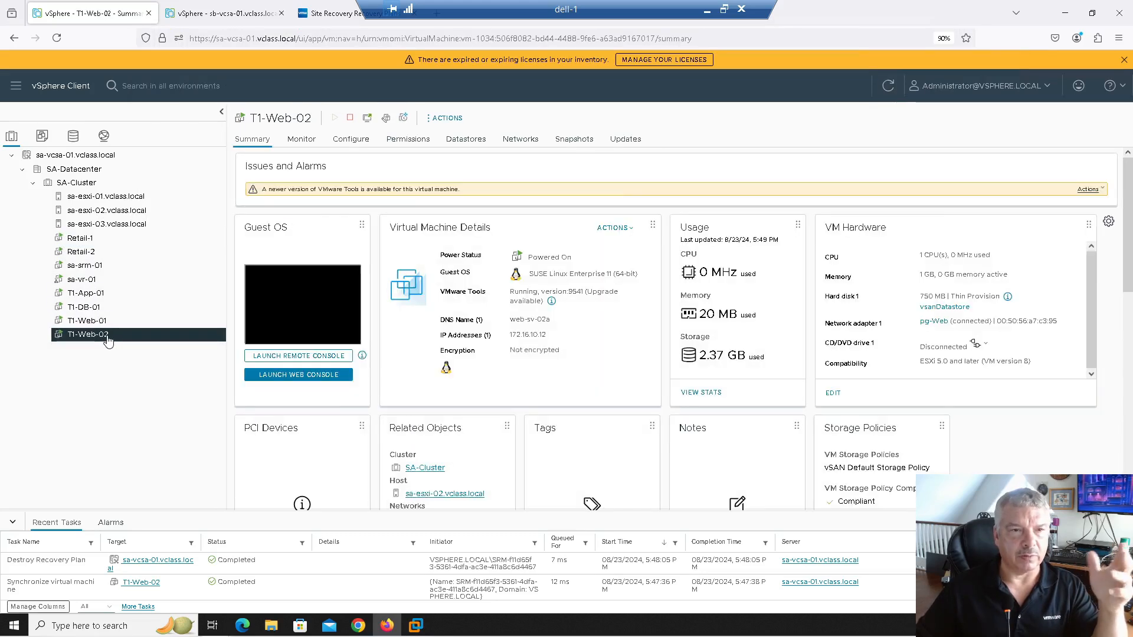
{"action": "left_click", "coordinate": [335, 16]}
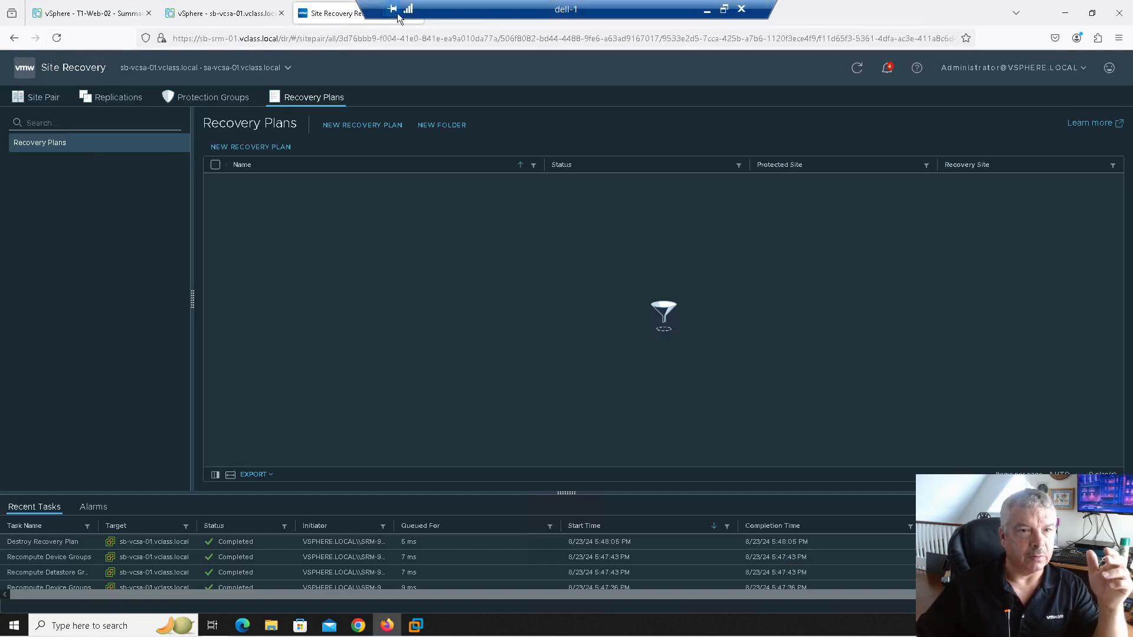
{"action": "left_click", "coordinate": [439, 18]}
{"action": "left_click", "coordinate": [347, 13]}
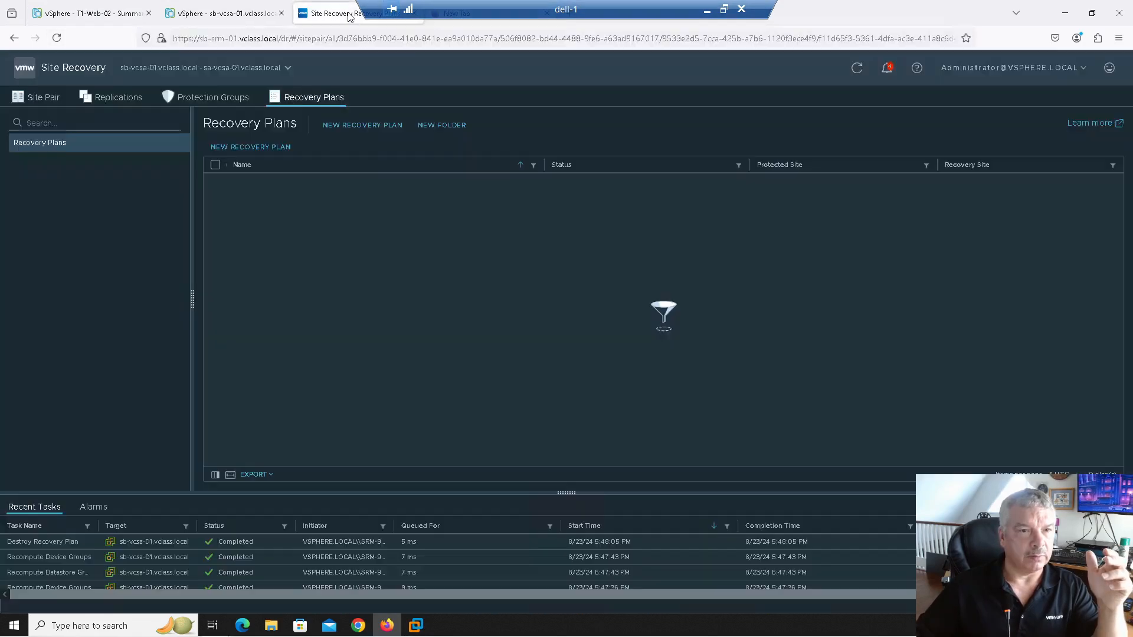
{"action": "left_click", "coordinate": [223, 22]}
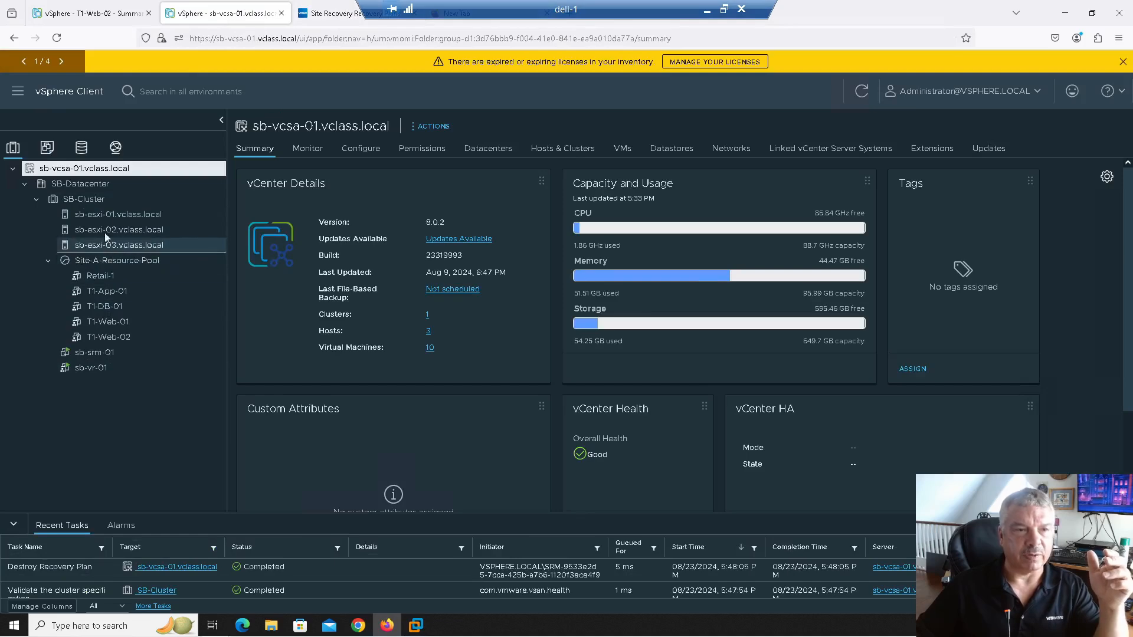
{"action": "left_click", "coordinate": [104, 13]}
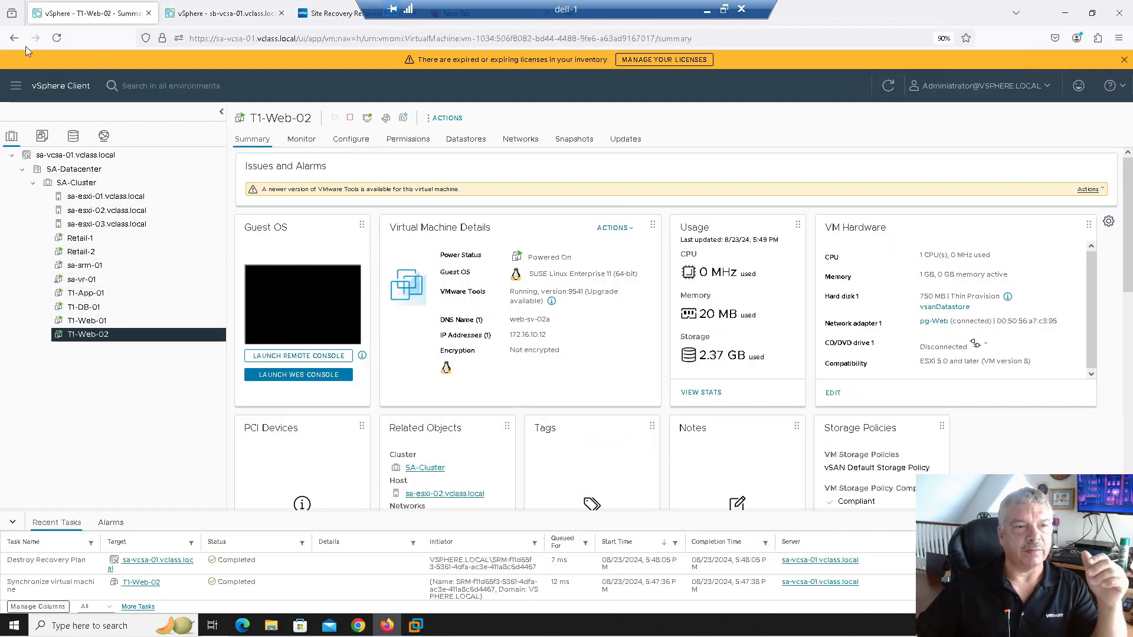
Open Site Recovery from the sa-vcsa-01 vCenter and show the details of the sa-vcsa-01 to sb-vcsa-01 site pair
{"action": "left_click", "coordinate": [15, 89]}
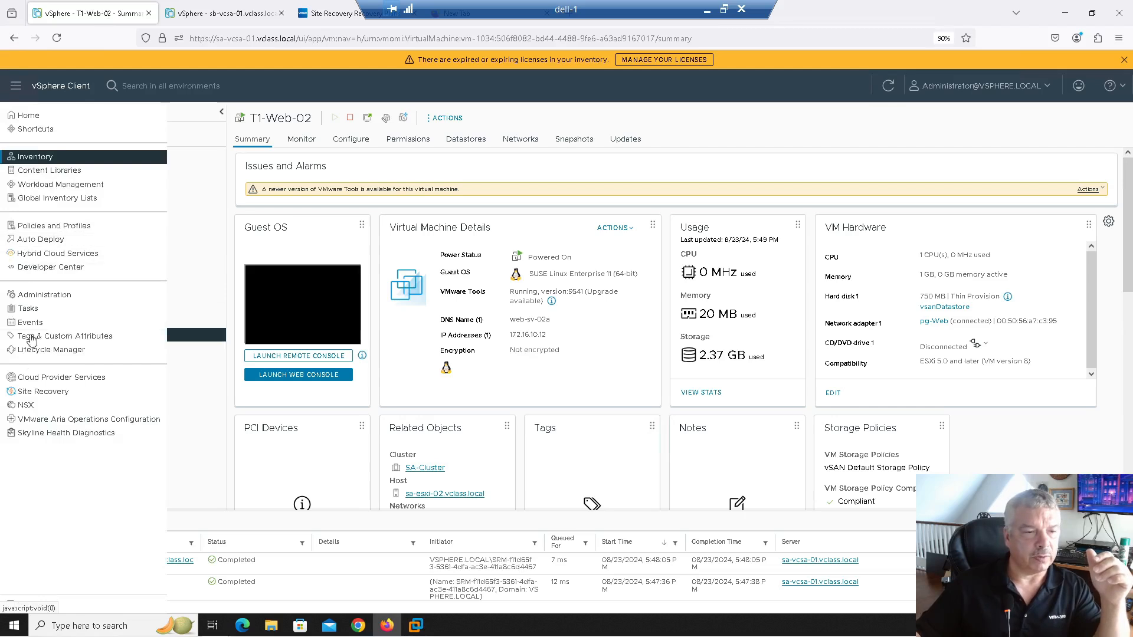
{"action": "left_click", "coordinate": [44, 392]}
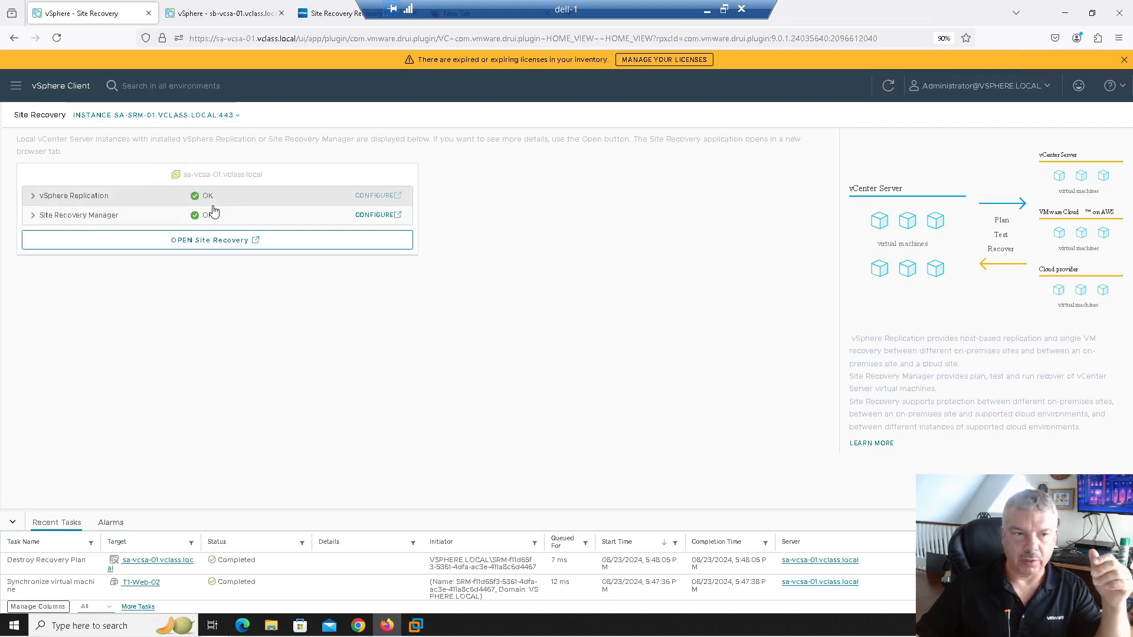
{"action": "left_click", "coordinate": [205, 241]}
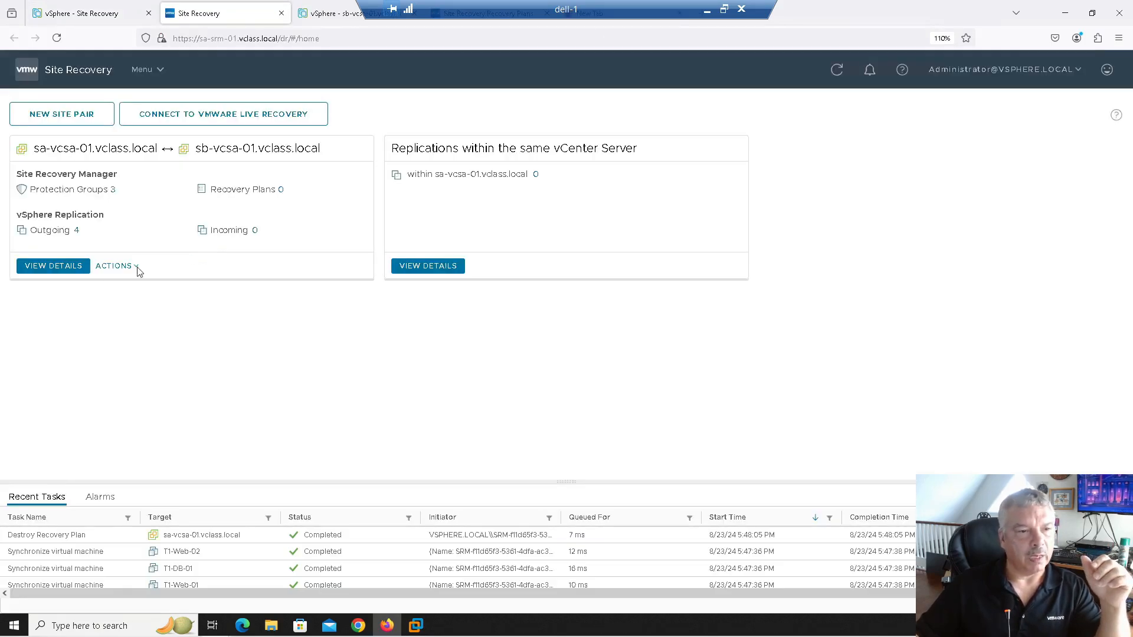
{"action": "left_click", "coordinate": [64, 265]}
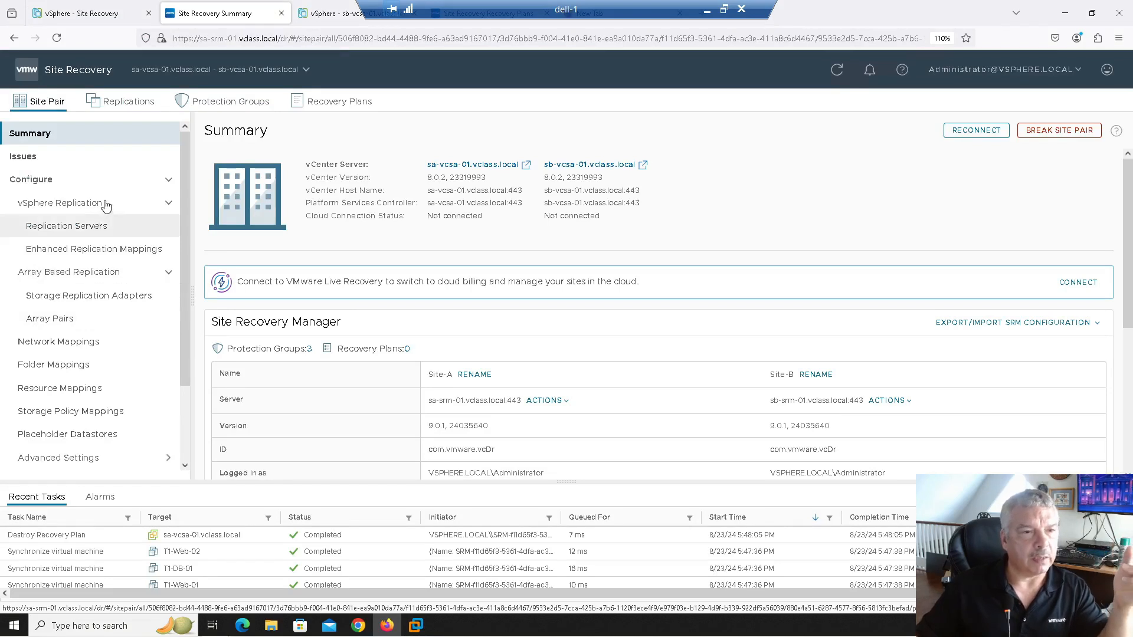
Examine the outgoing replications from sa-vcsa-01.vclass.local to sb-vcsa-01.vclass.local
{"action": "left_click", "coordinate": [122, 109]}
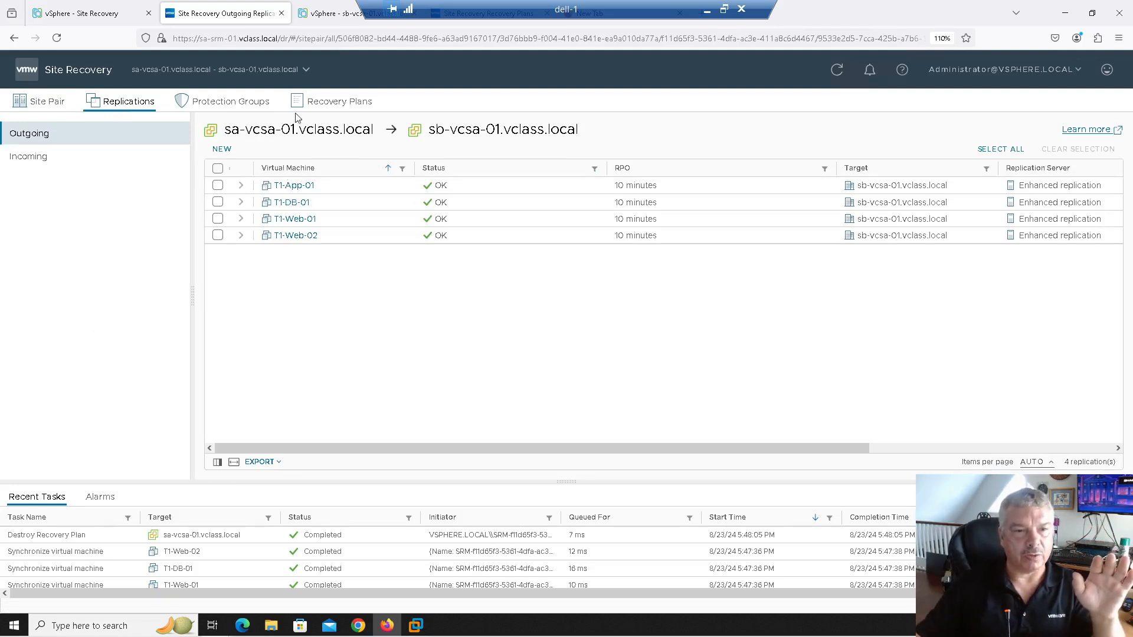
{"action": "left_click_drag", "start_coordinate": [373, 130], "coordinate": [224, 137]}
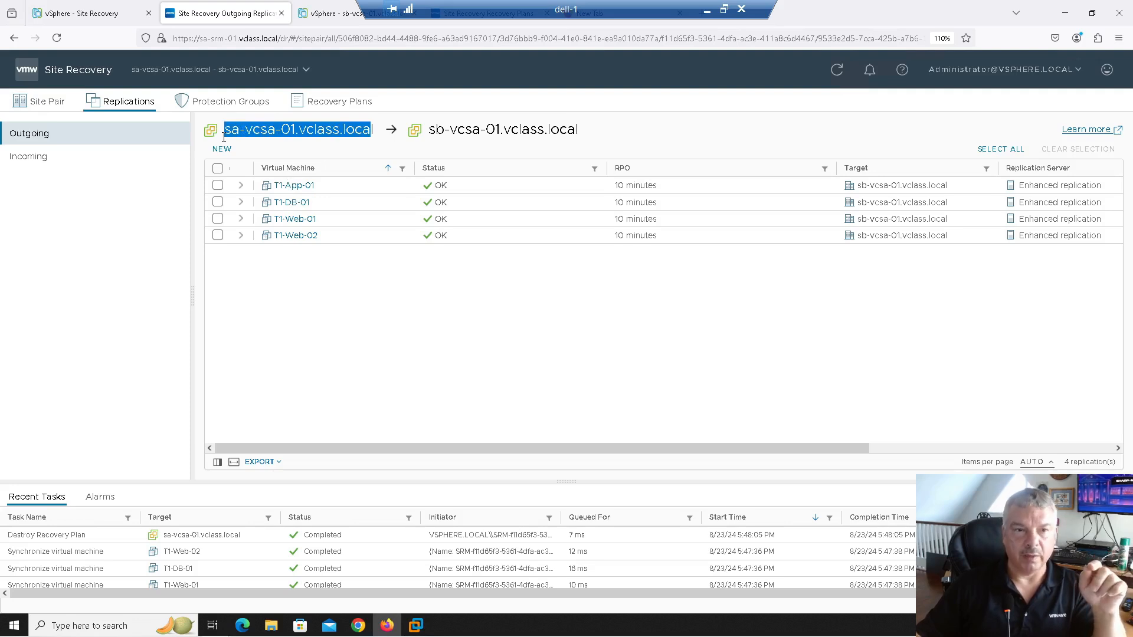
{"action": "left_click_drag", "start_coordinate": [429, 129], "coordinate": [569, 128]}
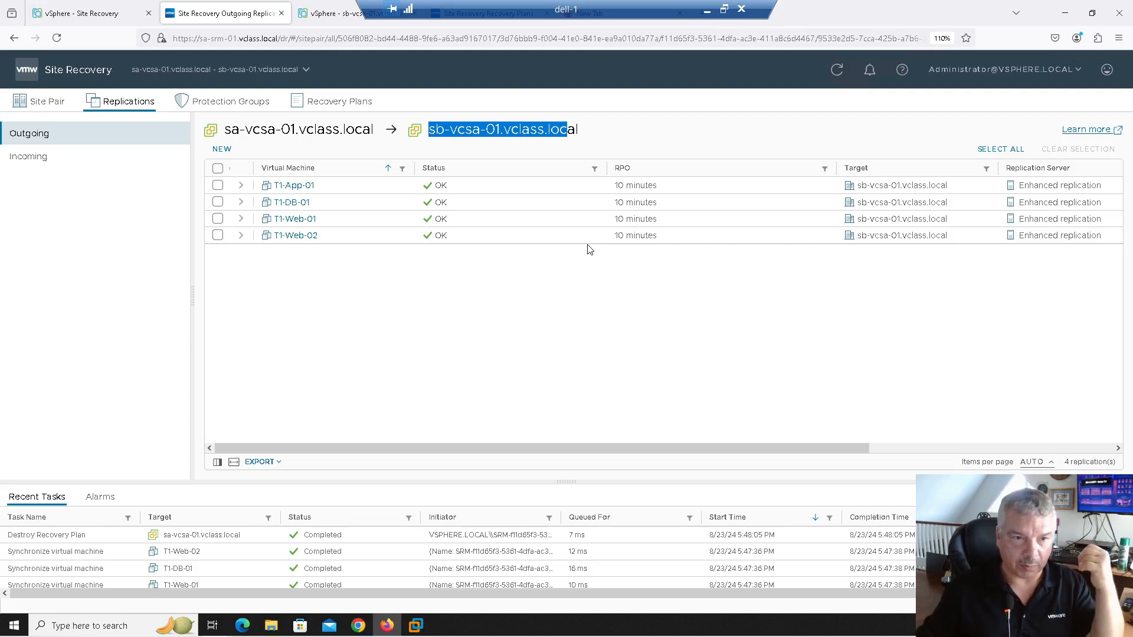
Examine which virtual machines belong to the App-DB and Work-Load-1 protection groups
{"action": "left_click", "coordinate": [221, 111]}
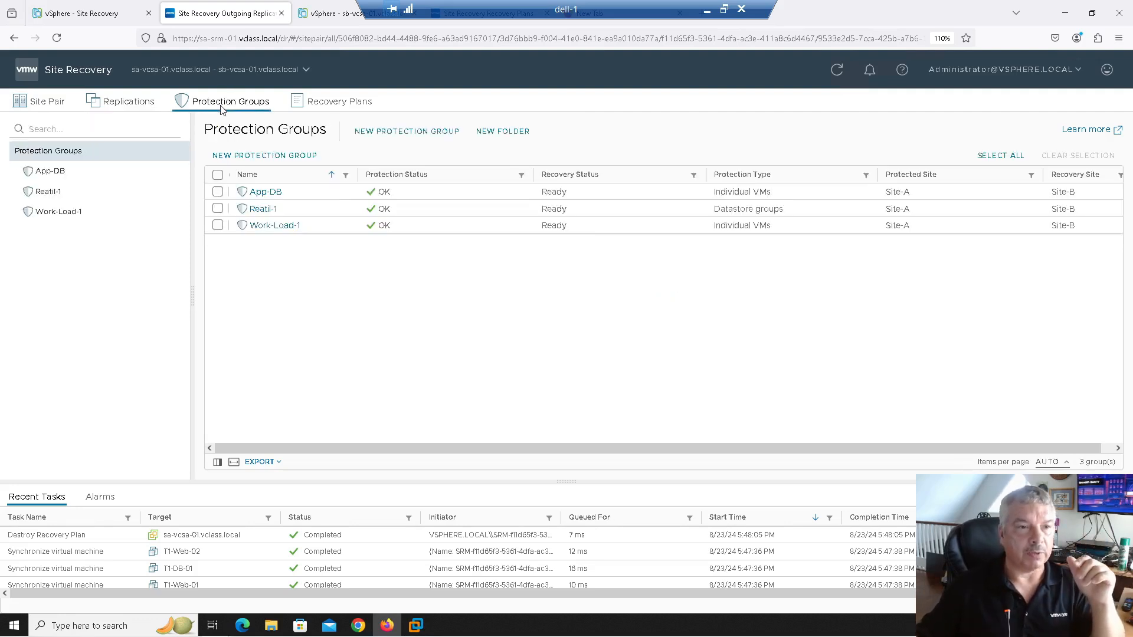
{"action": "left_click", "coordinate": [79, 175]}
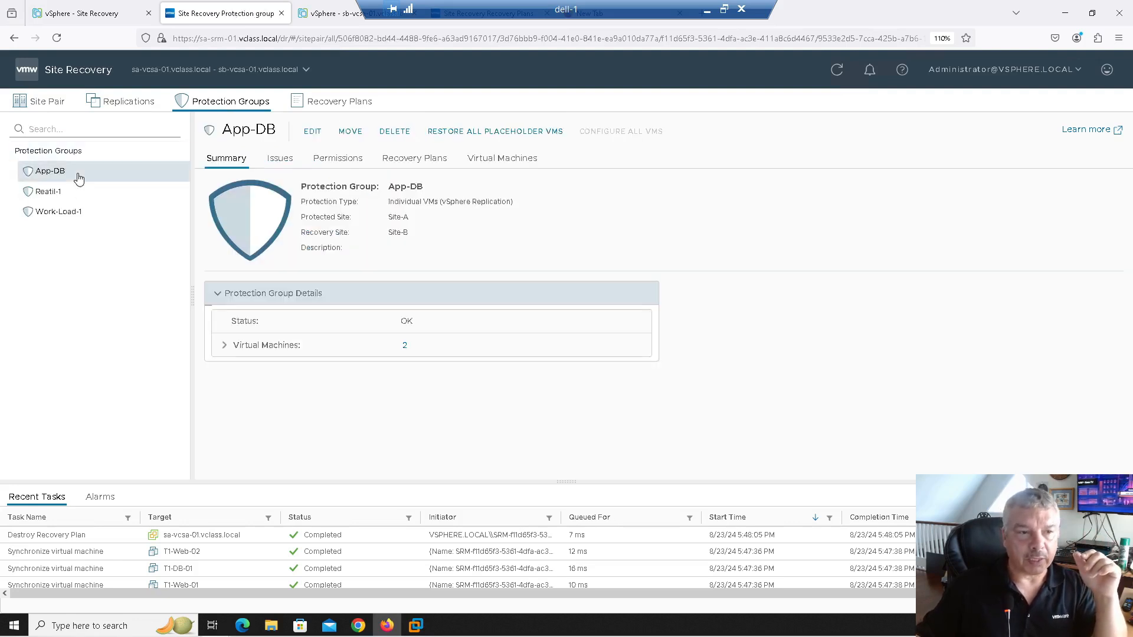
{"action": "left_click", "coordinate": [76, 156]}
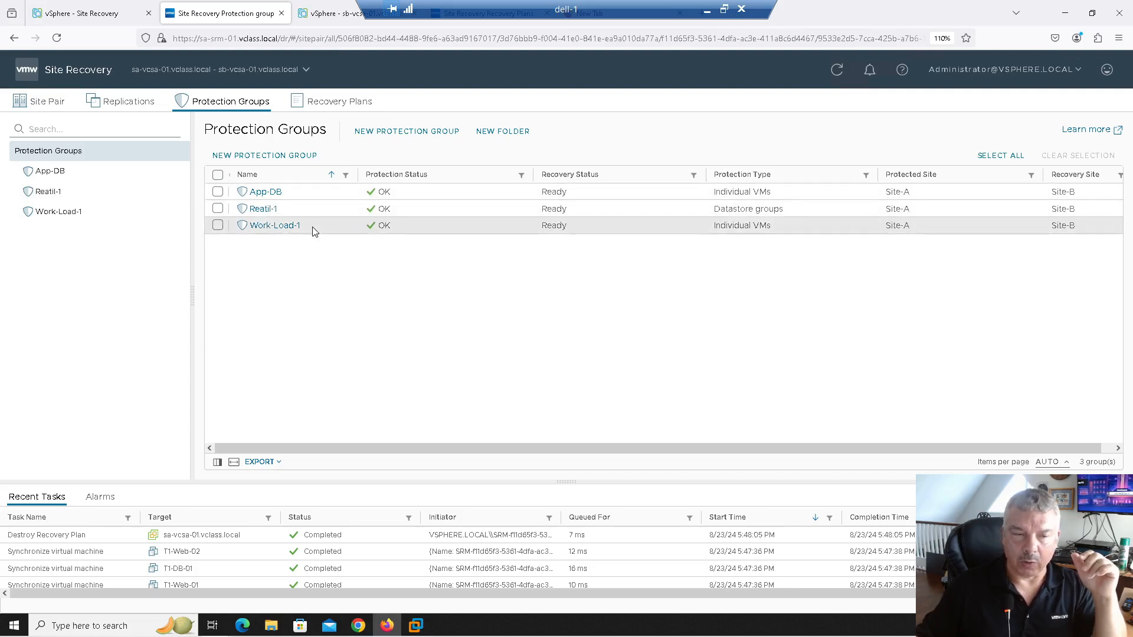
{"action": "left_click", "coordinate": [260, 192]}
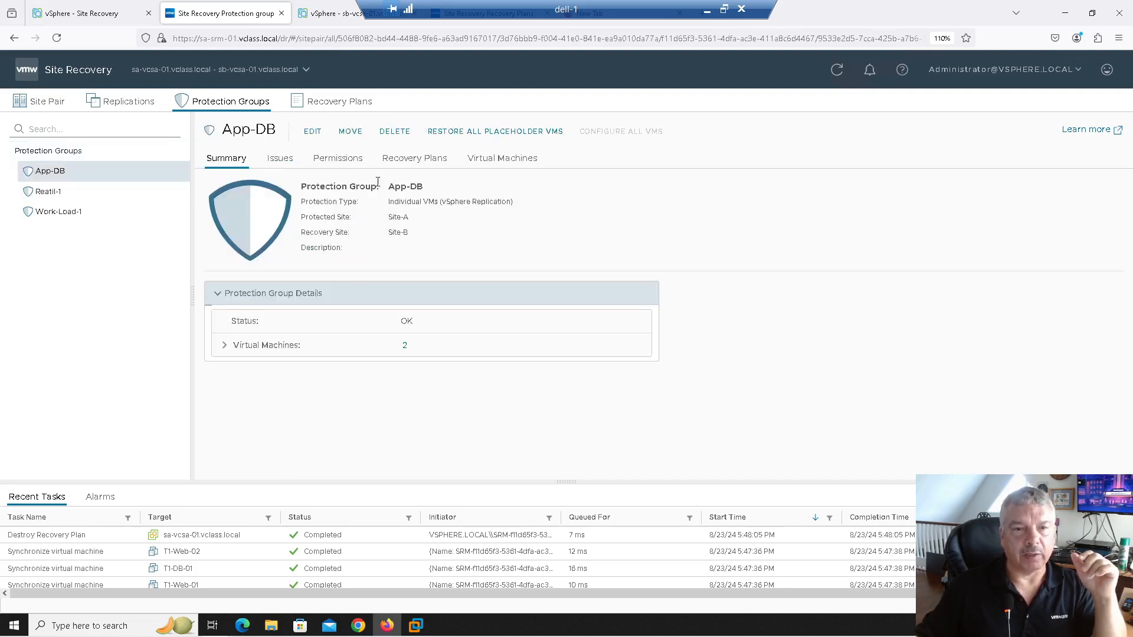
{"action": "left_click", "coordinate": [497, 159]}
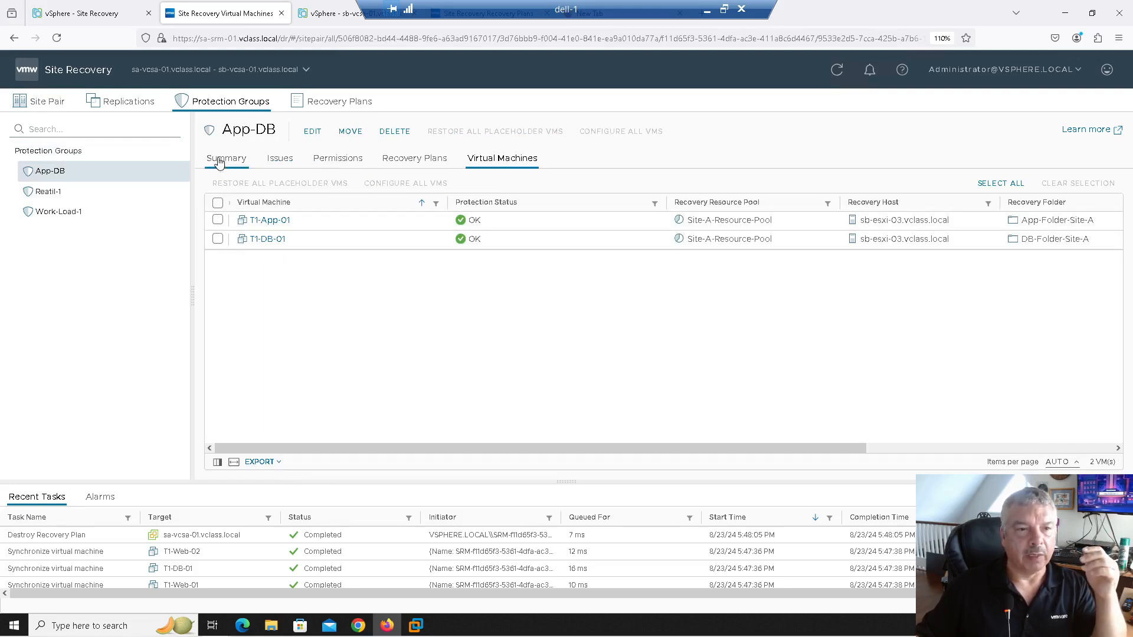
{"action": "left_click", "coordinate": [52, 213]}
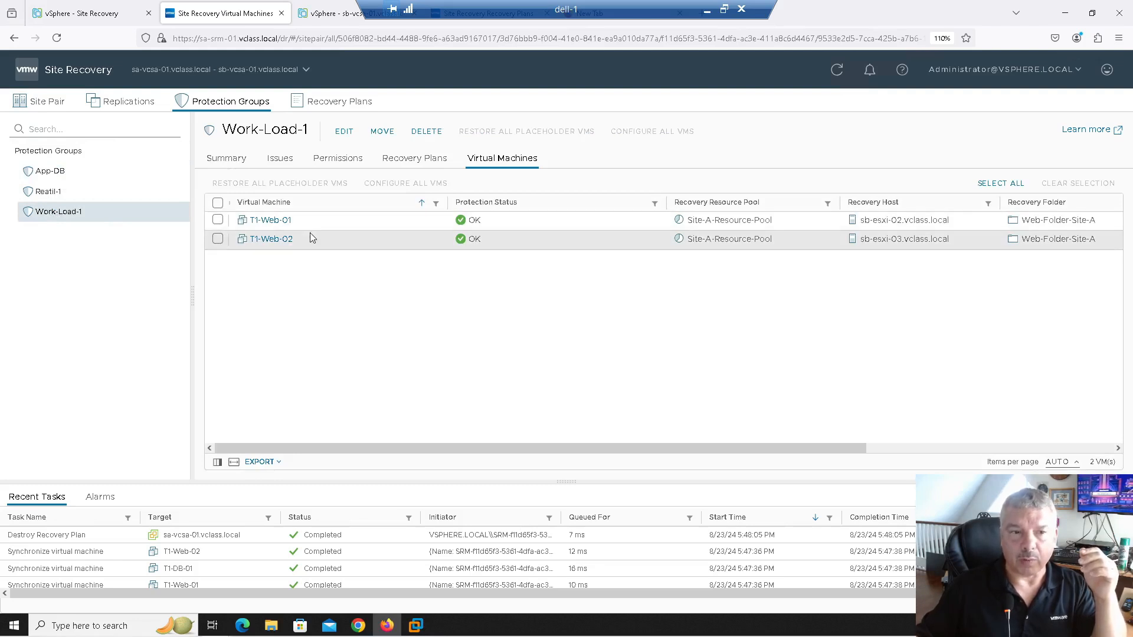
{"action": "left_click", "coordinate": [217, 159]}
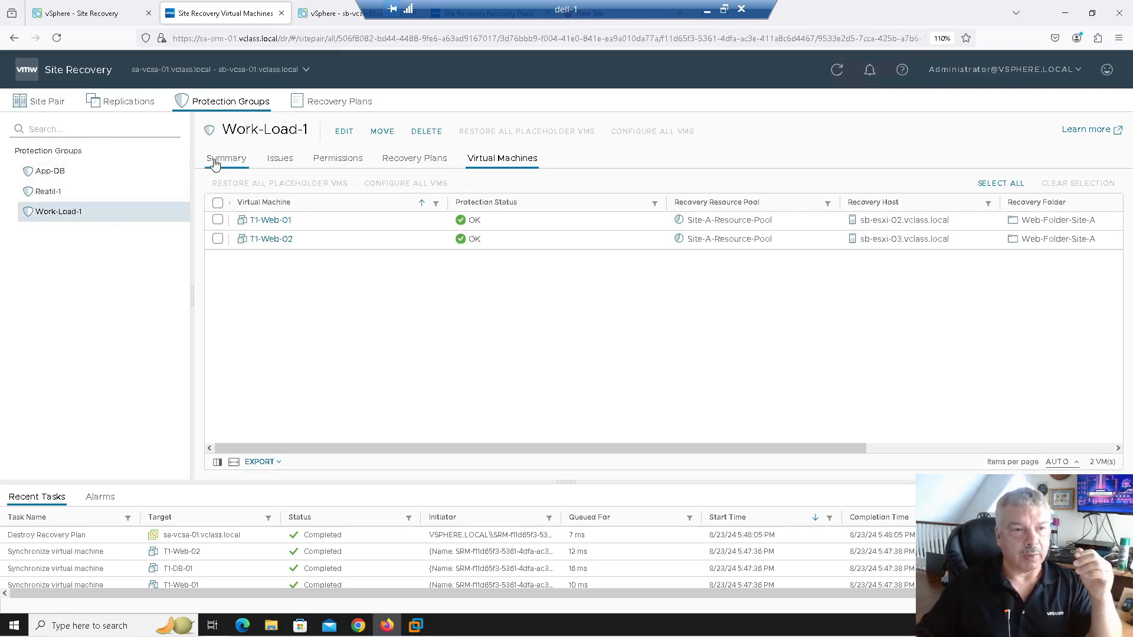
Mark App-DB and Work-Load-1 in the protection group list to examine their protection type, and clear both marks
{"action": "left_click", "coordinate": [59, 152]}
{"action": "left_click", "coordinate": [218, 192]}
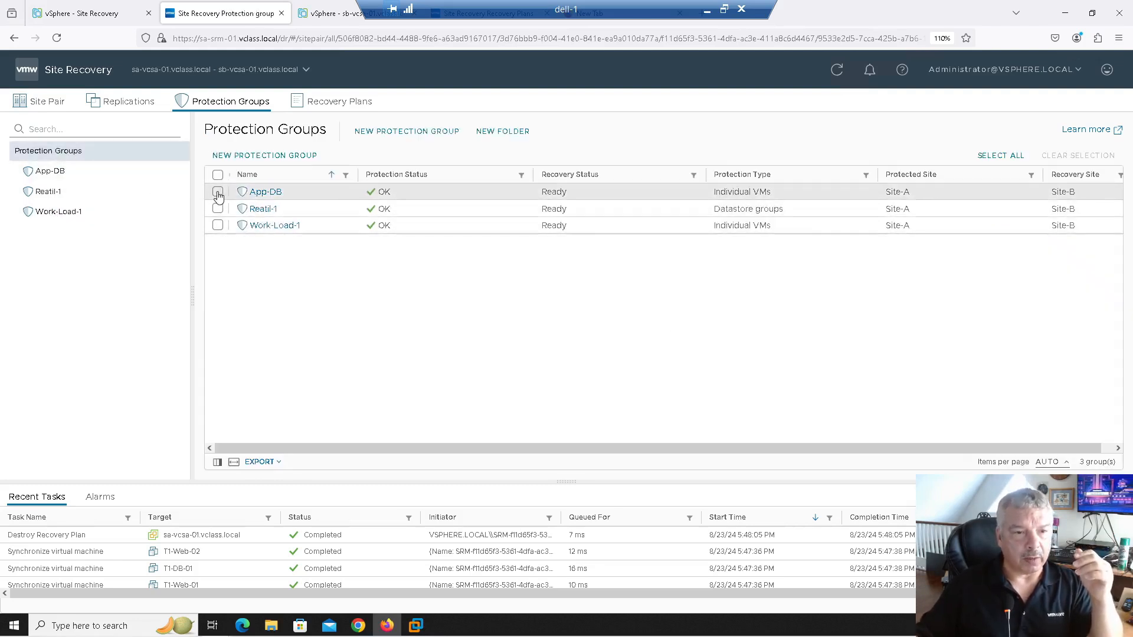
{"action": "left_click", "coordinate": [217, 226]}
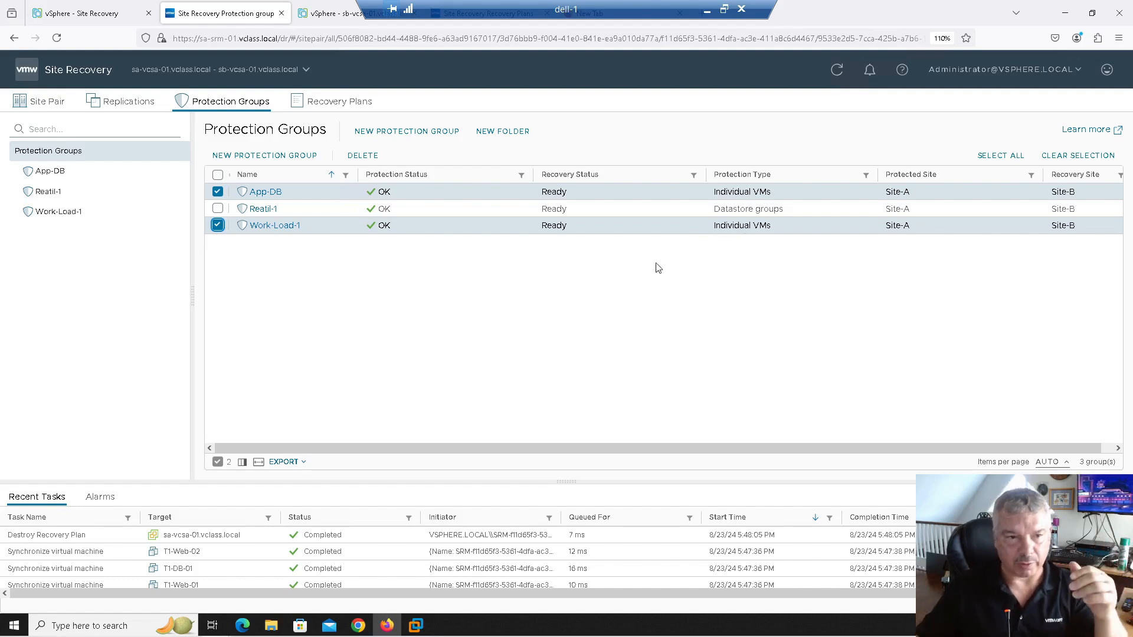
{"action": "left_click", "coordinate": [217, 225]}
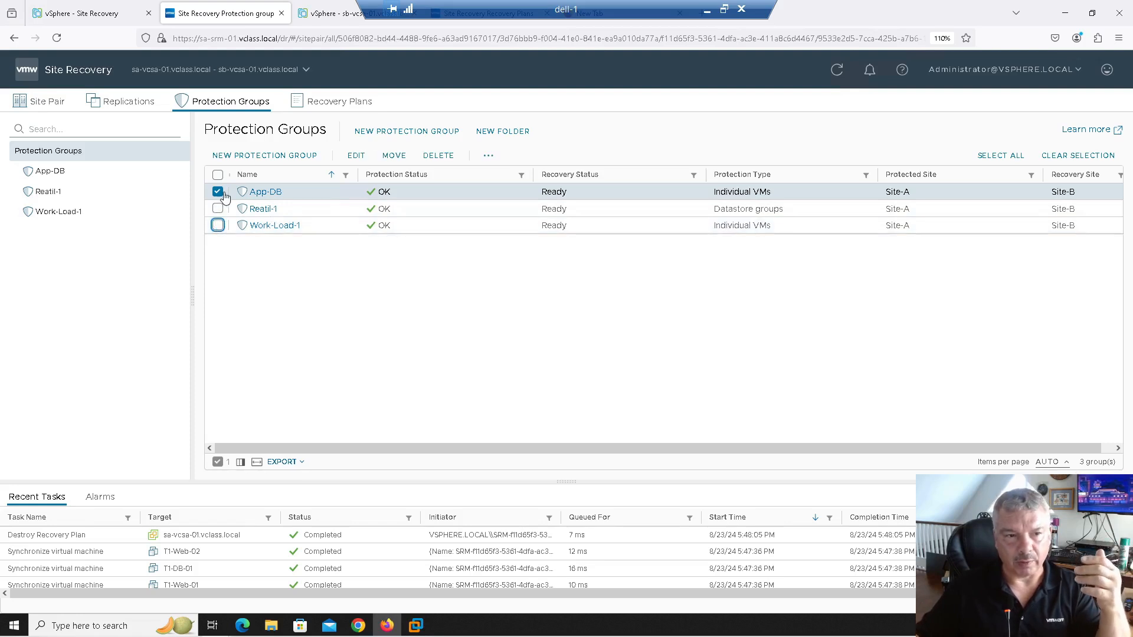
{"action": "left_click", "coordinate": [218, 193]}
Examine the protection type and the virtual machines of the Reatil-1 protection group
{"action": "left_click", "coordinate": [218, 209]}
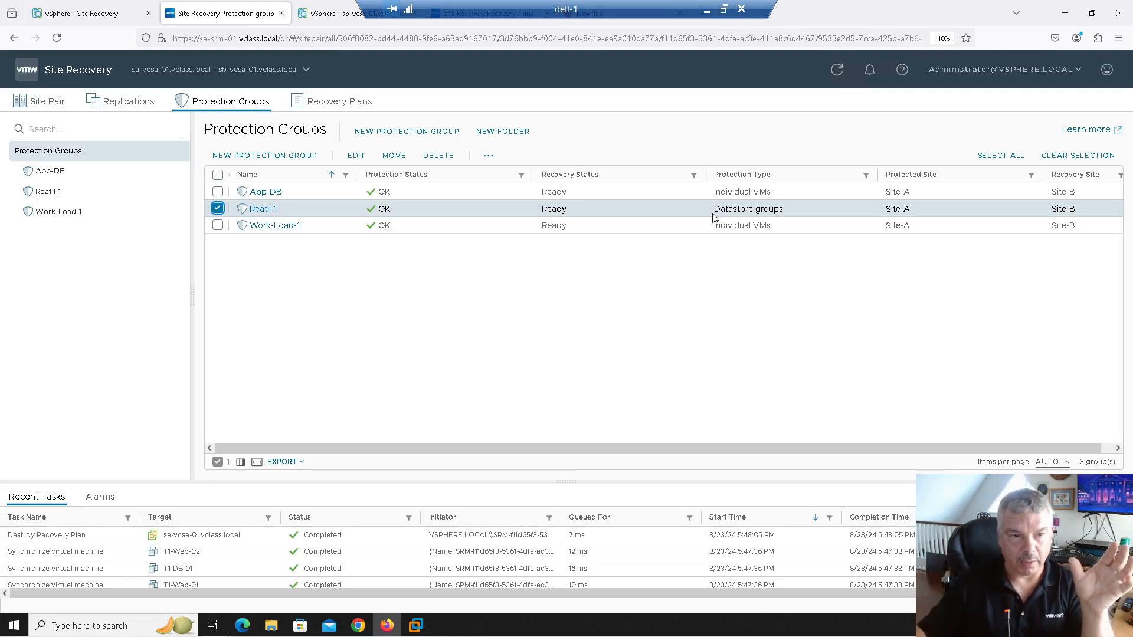
{"action": "left_click", "coordinate": [261, 211]}
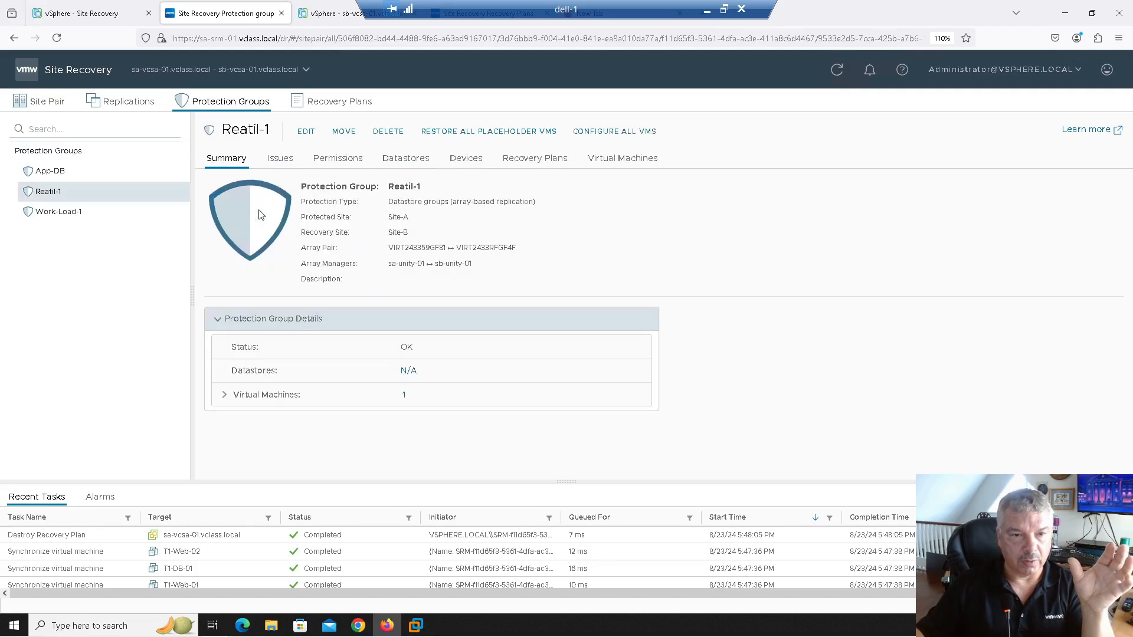
{"action": "left_click", "coordinate": [622, 158]}
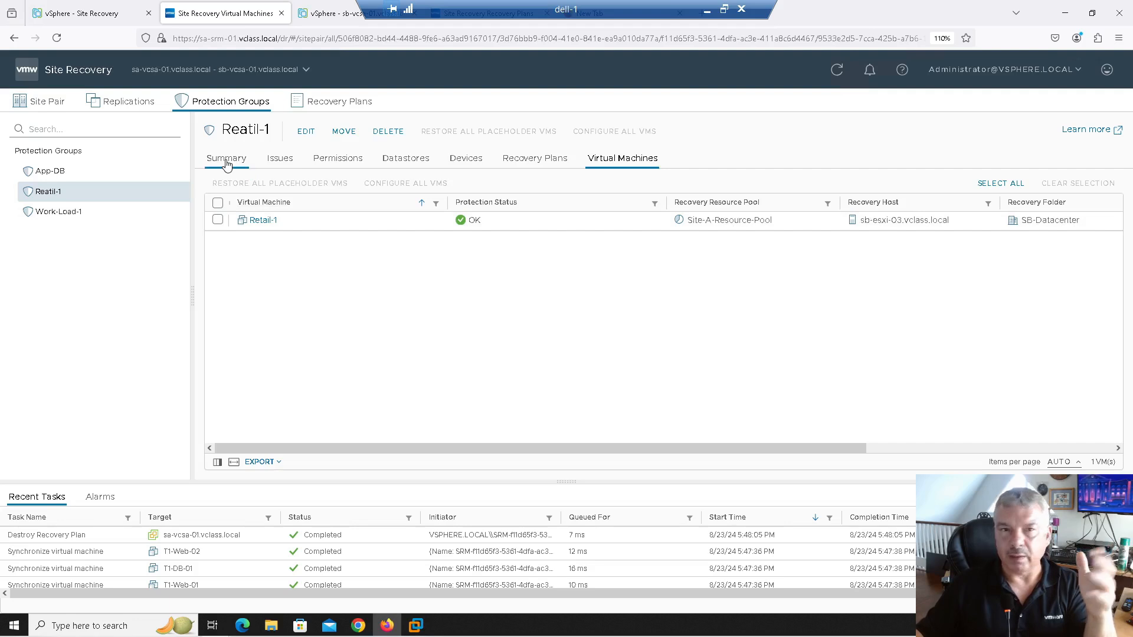
Start a new recovery plan named MY-RP with the direction Site-A to Site-B in the Recovery Plans location
{"action": "left_click", "coordinate": [334, 101]}
{"action": "left_click", "coordinate": [241, 156]}
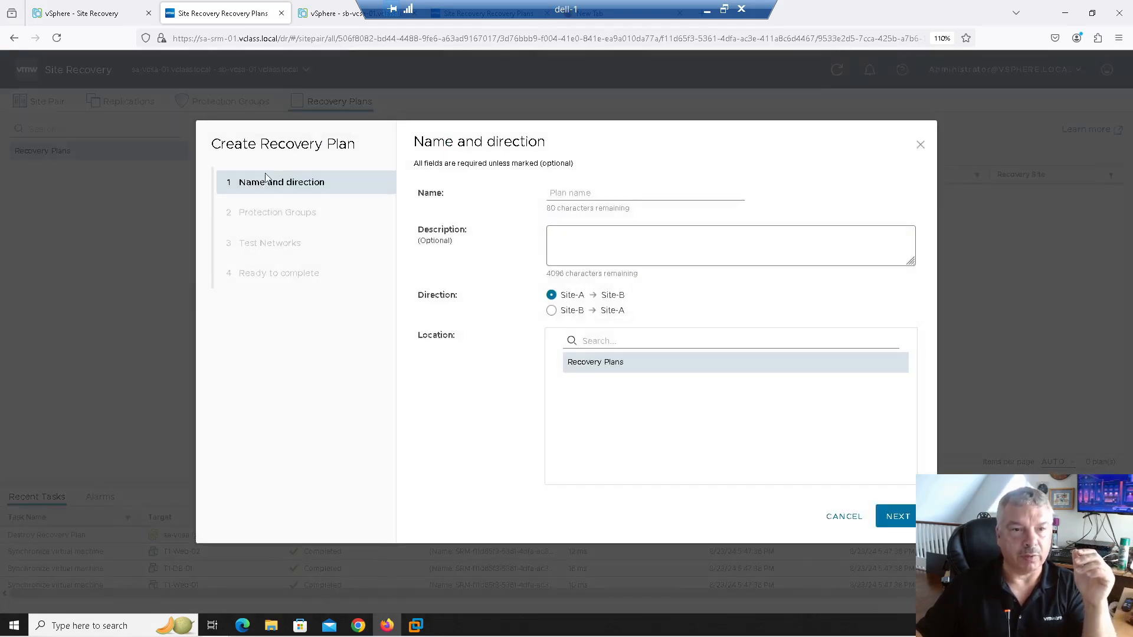
{"action": "left_click", "coordinate": [573, 193]}
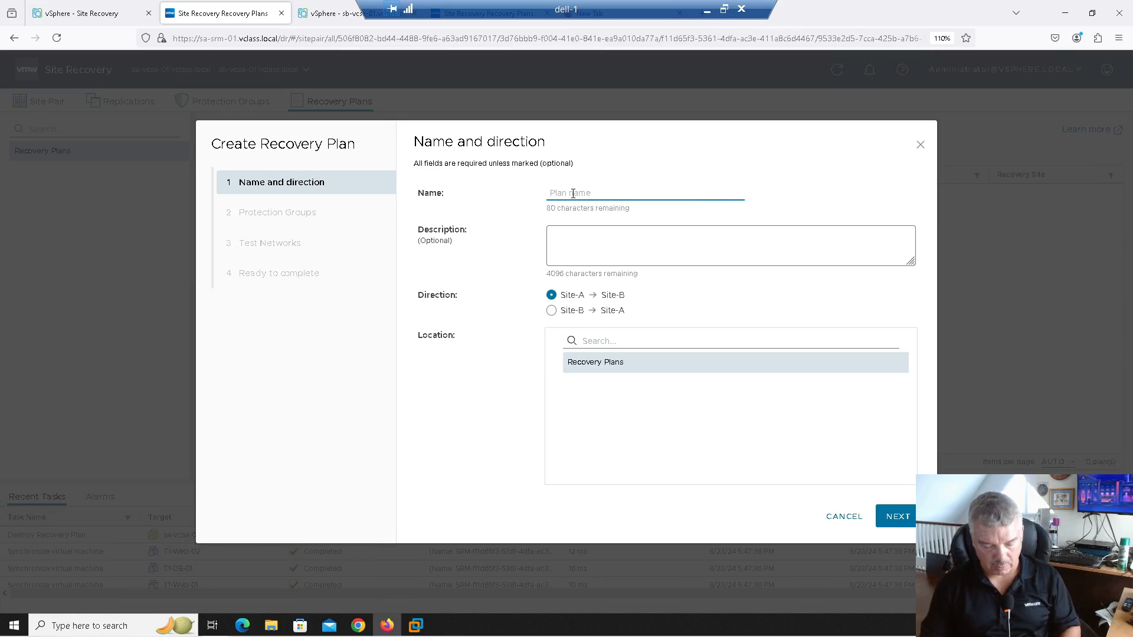
{"action": "type", "text": "MY-RP"}
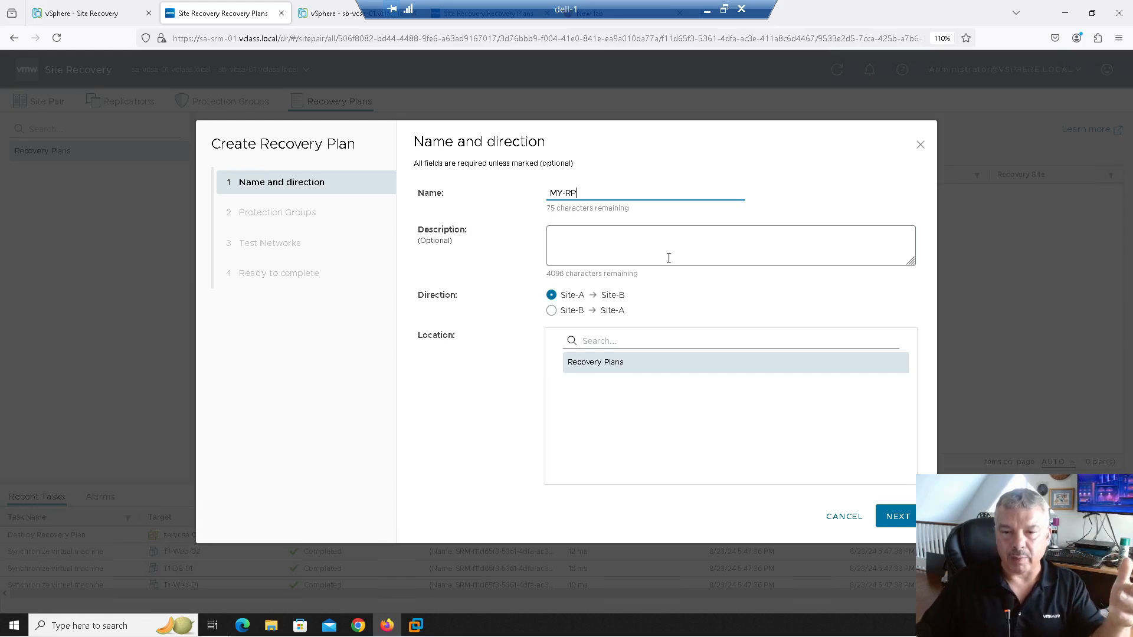
{"action": "left_click", "coordinate": [902, 523]}
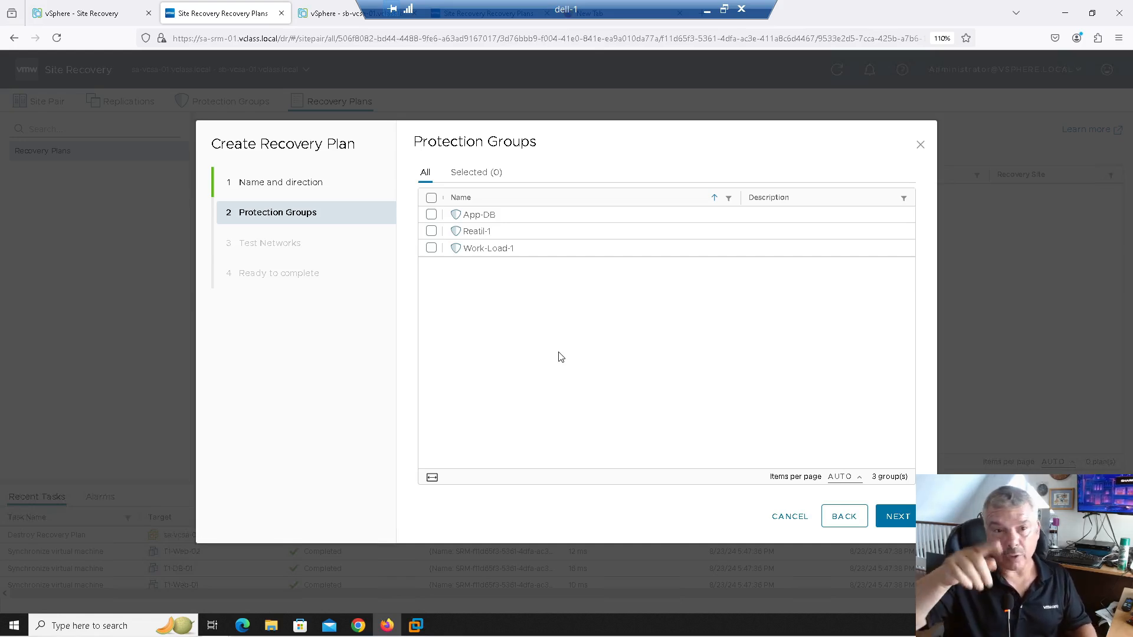
Include the App-DB, Reatil-1 and Work-Load-1 protection groups in the recovery plan and continue to the test networks
{"action": "left_click", "coordinate": [432, 214]}
{"action": "left_click", "coordinate": [431, 231]}
{"action": "left_click", "coordinate": [431, 248]}
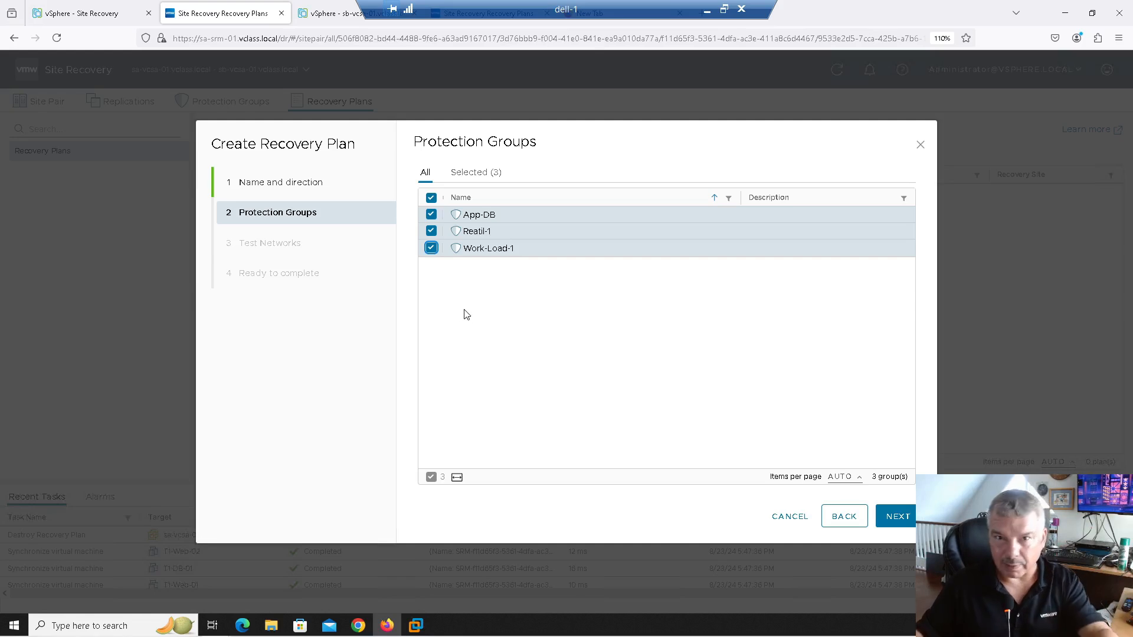
{"action": "left_click", "coordinate": [895, 522]}
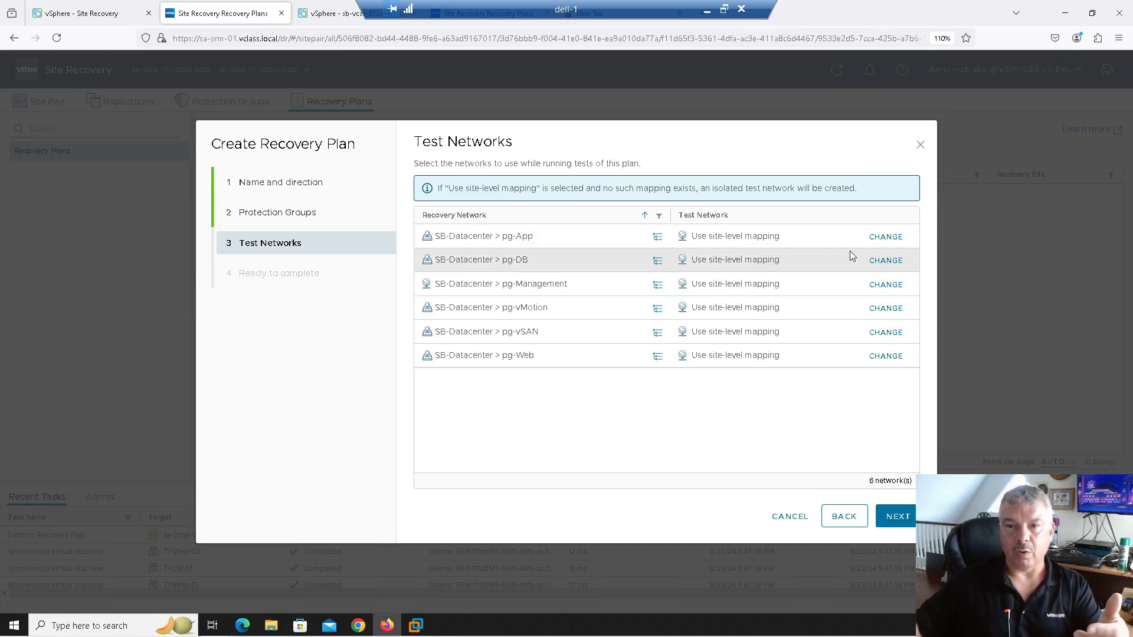
{"action": "left_click", "coordinate": [887, 236]}
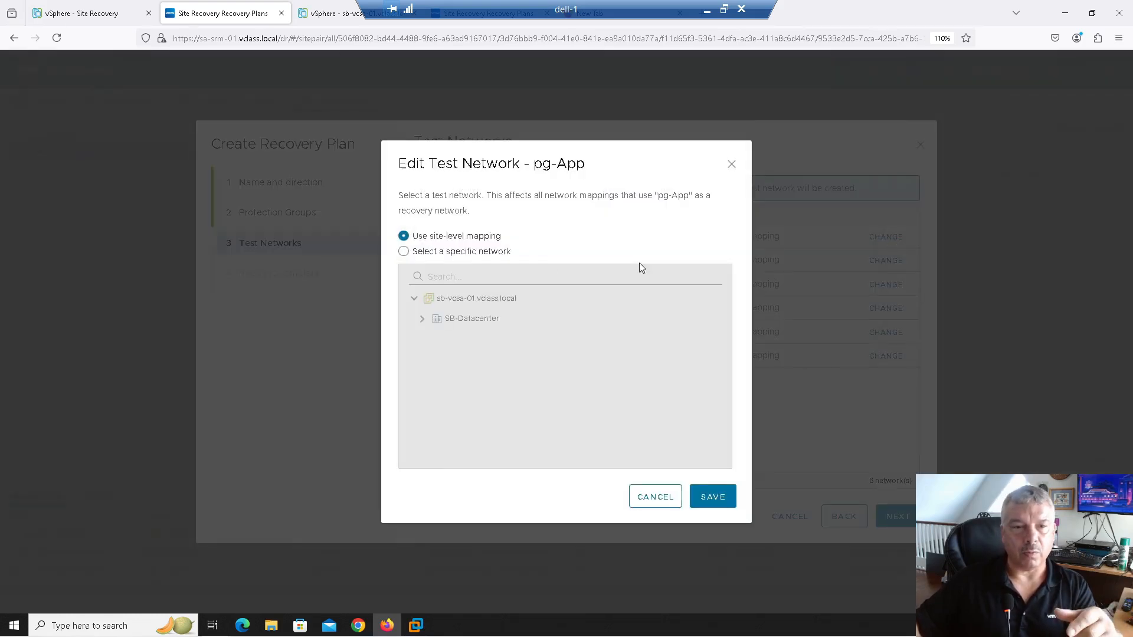
{"action": "left_click", "coordinate": [460, 251]}
{"action": "left_click", "coordinate": [422, 319]}
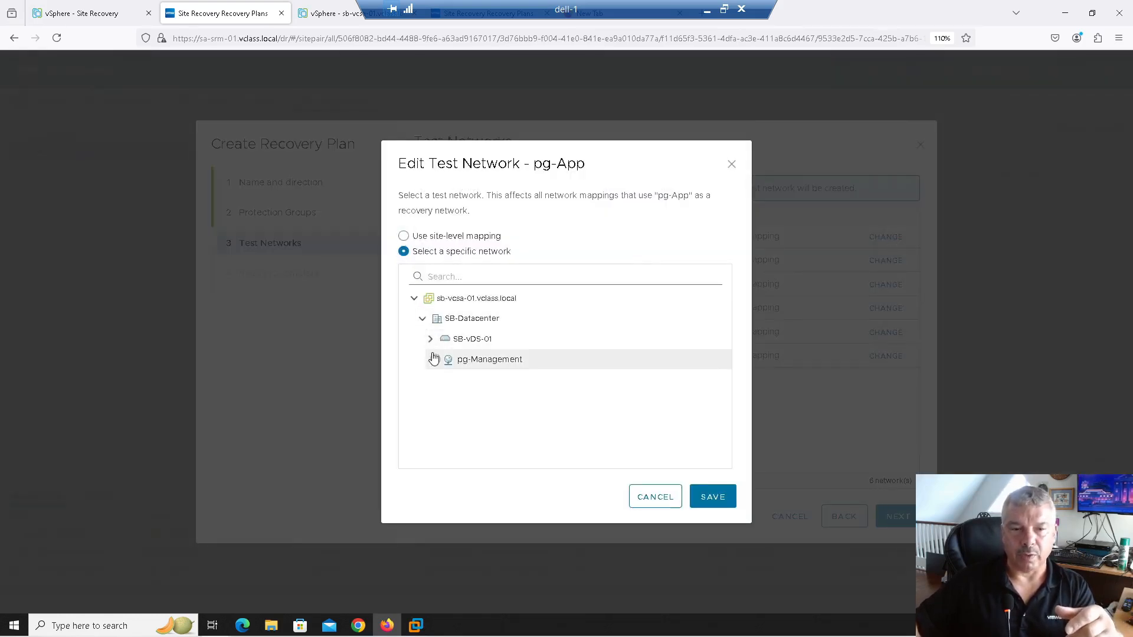
{"action": "left_click", "coordinate": [431, 340]}
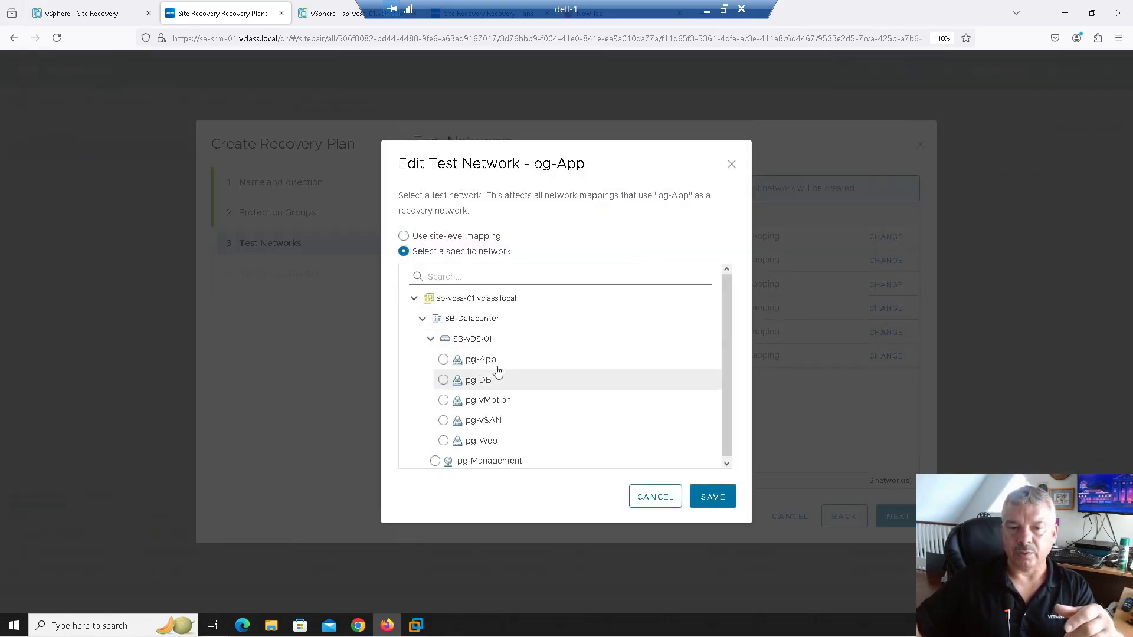
{"action": "left_click", "coordinate": [654, 498]}
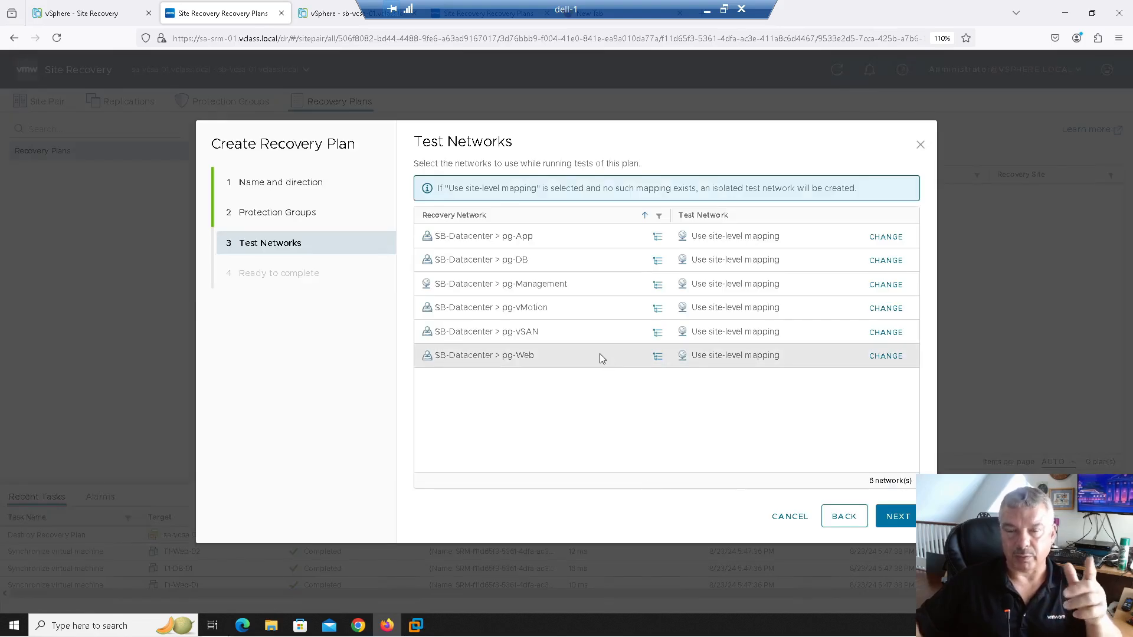
Keep the site-level mapping for all test networks and finish creating the MY-RP recovery plan
{"action": "left_click", "coordinate": [888, 526]}
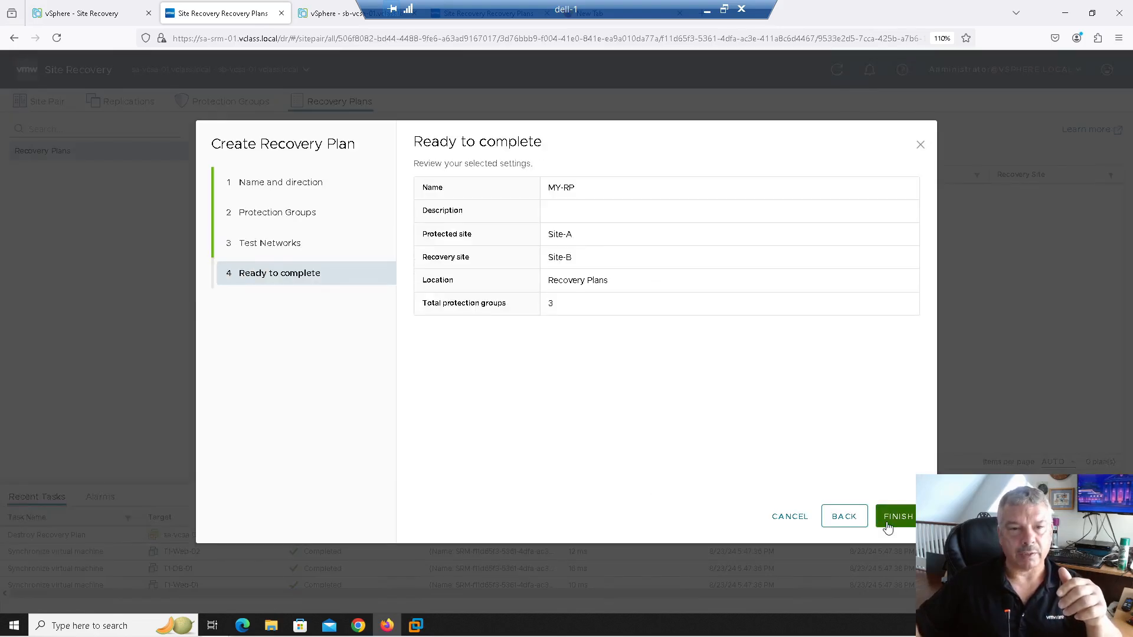
{"action": "left_click", "coordinate": [891, 517]}
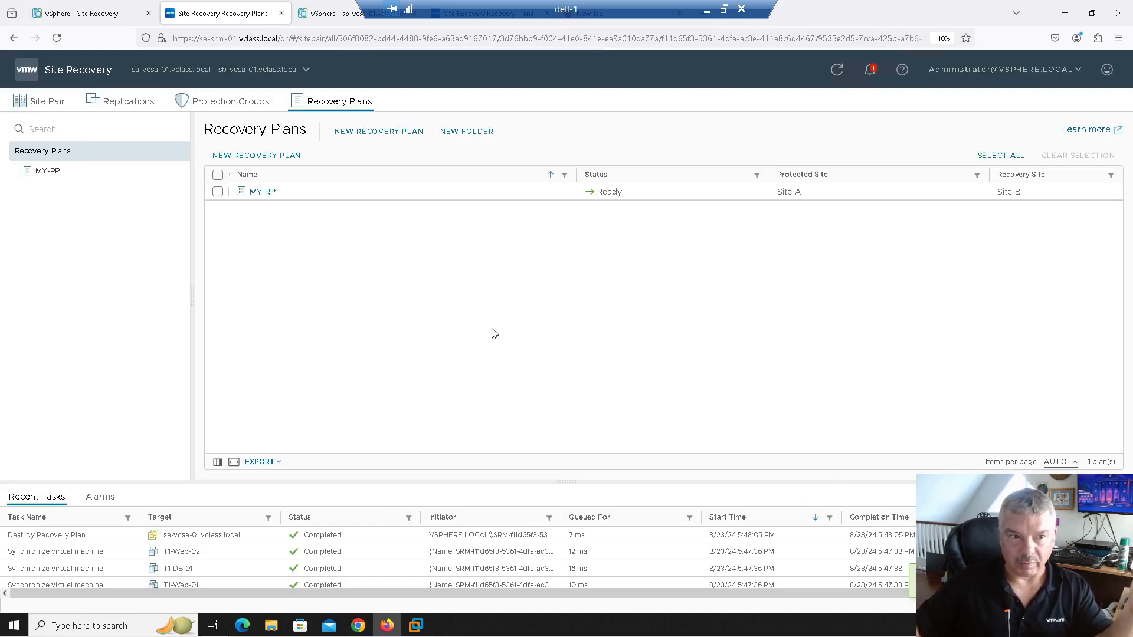
Open the MY-RP recovery plan and examine its virtual machines and protection groups
{"action": "left_click", "coordinate": [50, 172]}
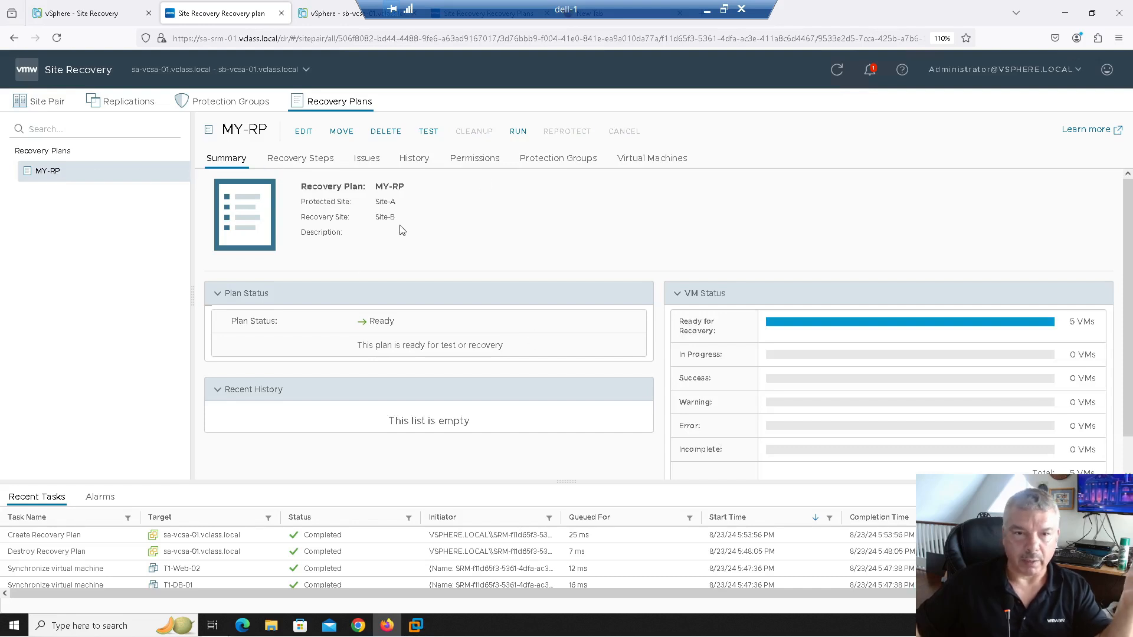
{"action": "left_click", "coordinate": [651, 159]}
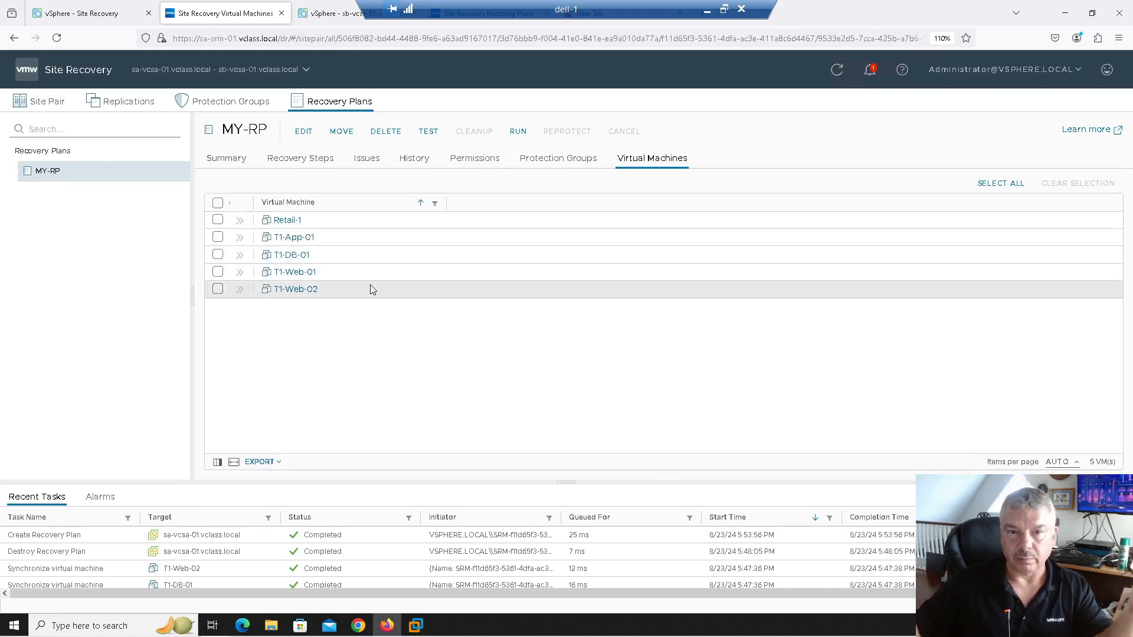
{"action": "left_click", "coordinate": [547, 163]}
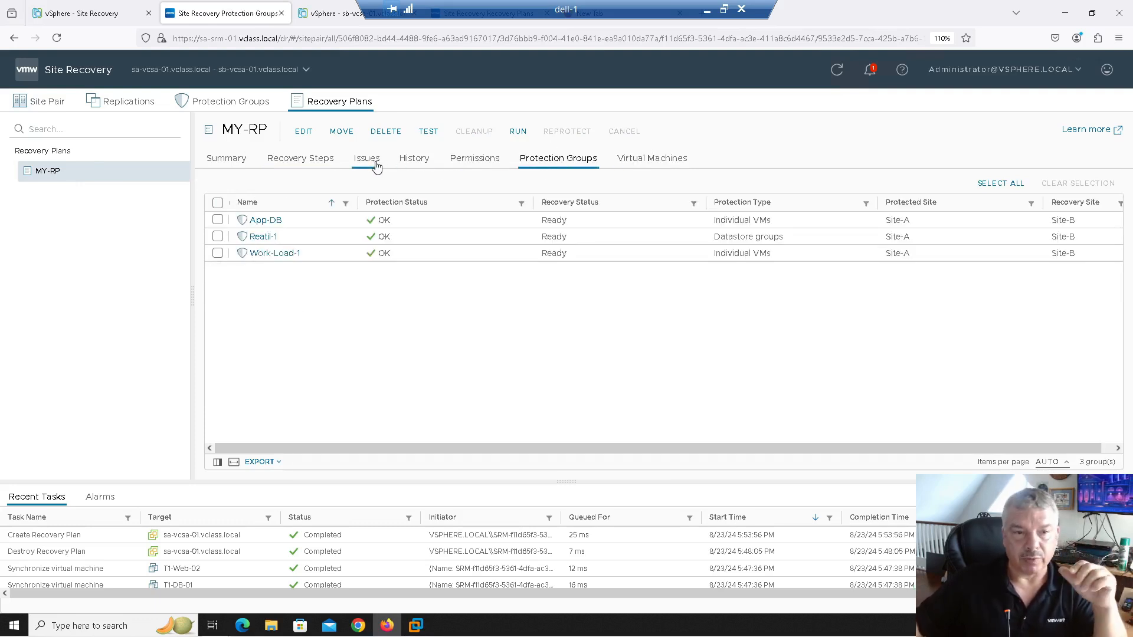
Examine the recovery steps of MY-RP with the recent tasks collapsed, including the protection groups under Synchronize storage
{"action": "left_click", "coordinate": [298, 161]}
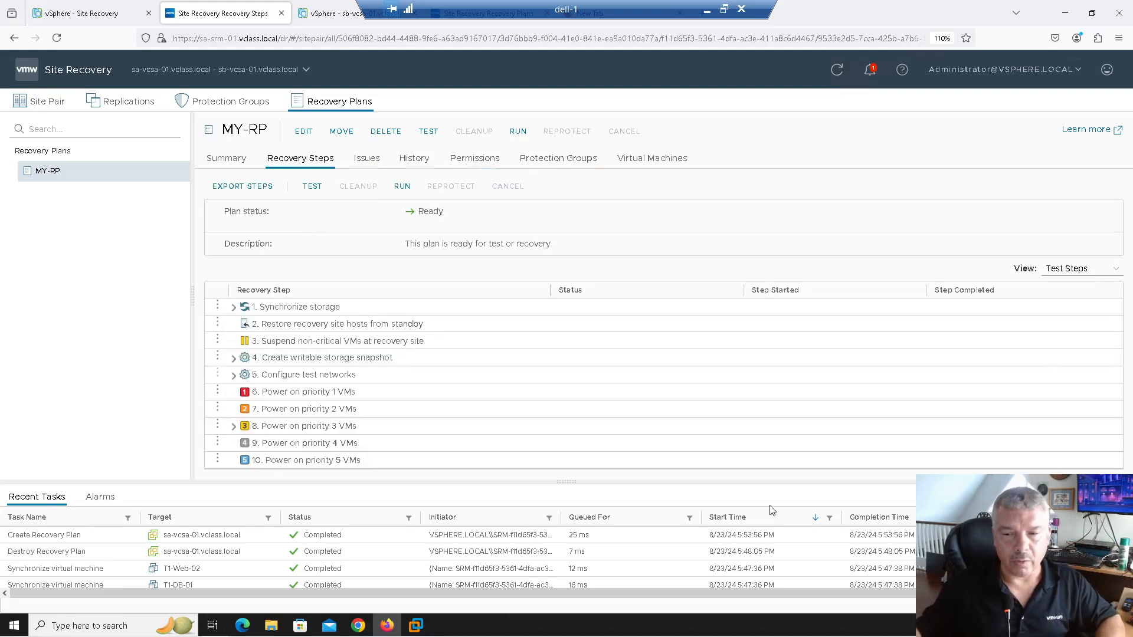
{"action": "left_click", "coordinate": [1119, 497]}
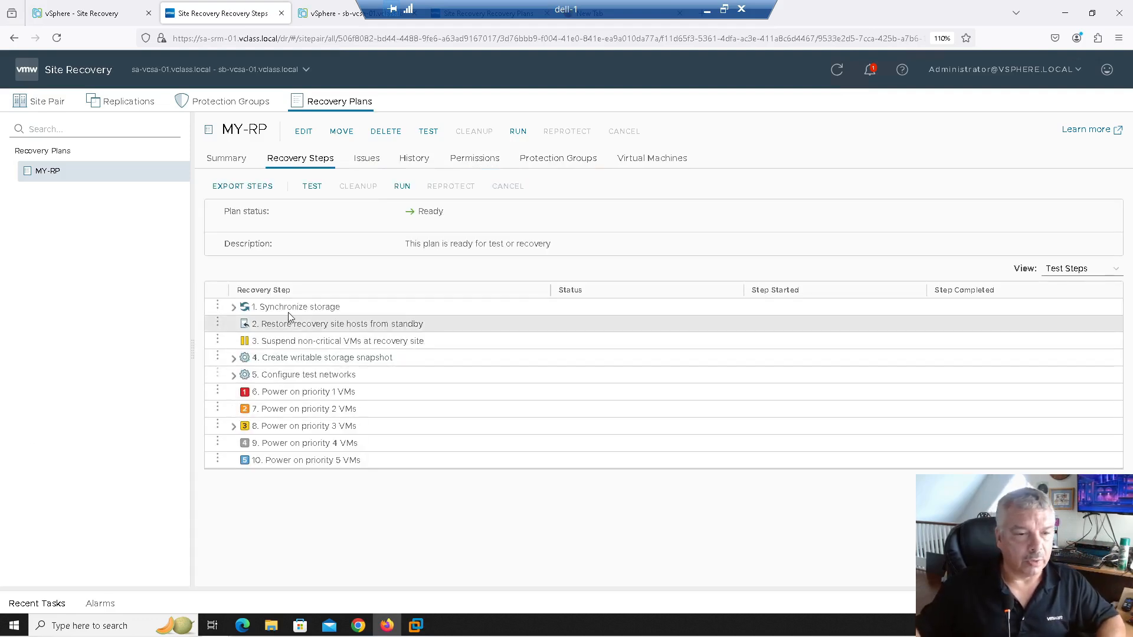
{"action": "left_click", "coordinate": [233, 308]}
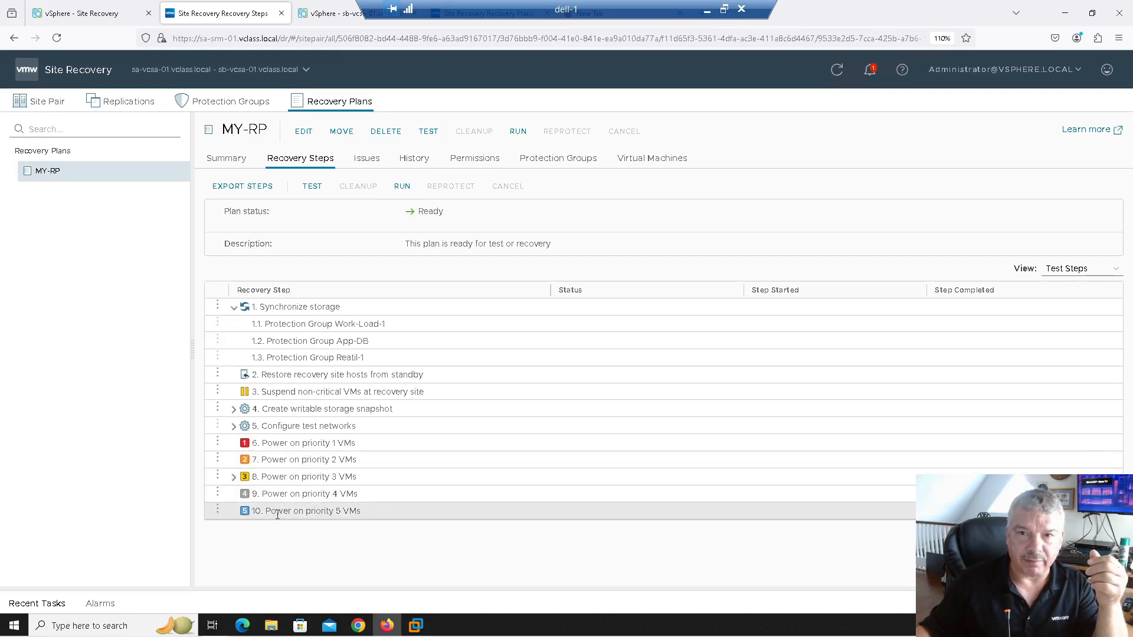
Examine the virtual machines under Power on priority 3 VMs and the individual startup steps of T1-Web-02
{"action": "left_click", "coordinate": [234, 477]}
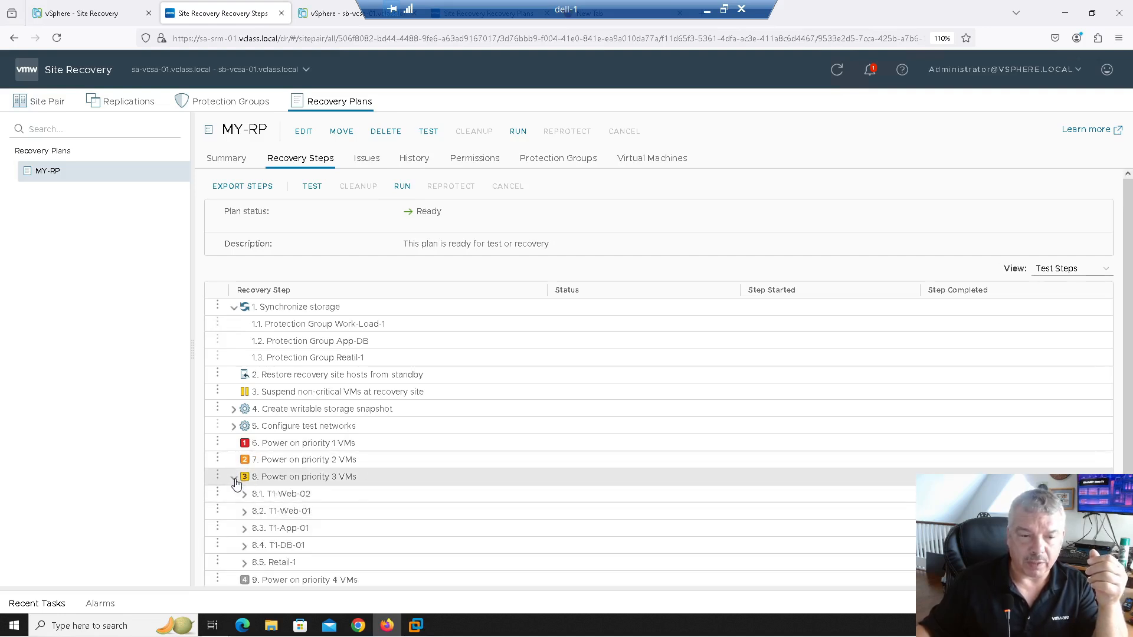
{"action": "scroll", "coordinate": [292, 487], "scroll_direction": "down", "scroll_amount": 1}
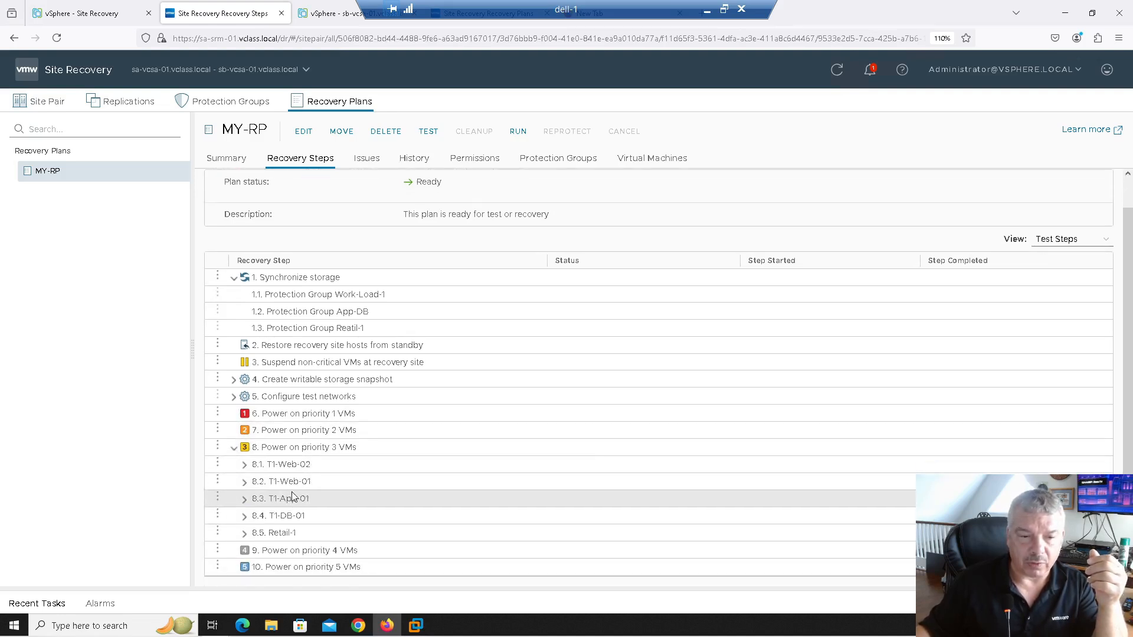
{"action": "left_click", "coordinate": [236, 448]}
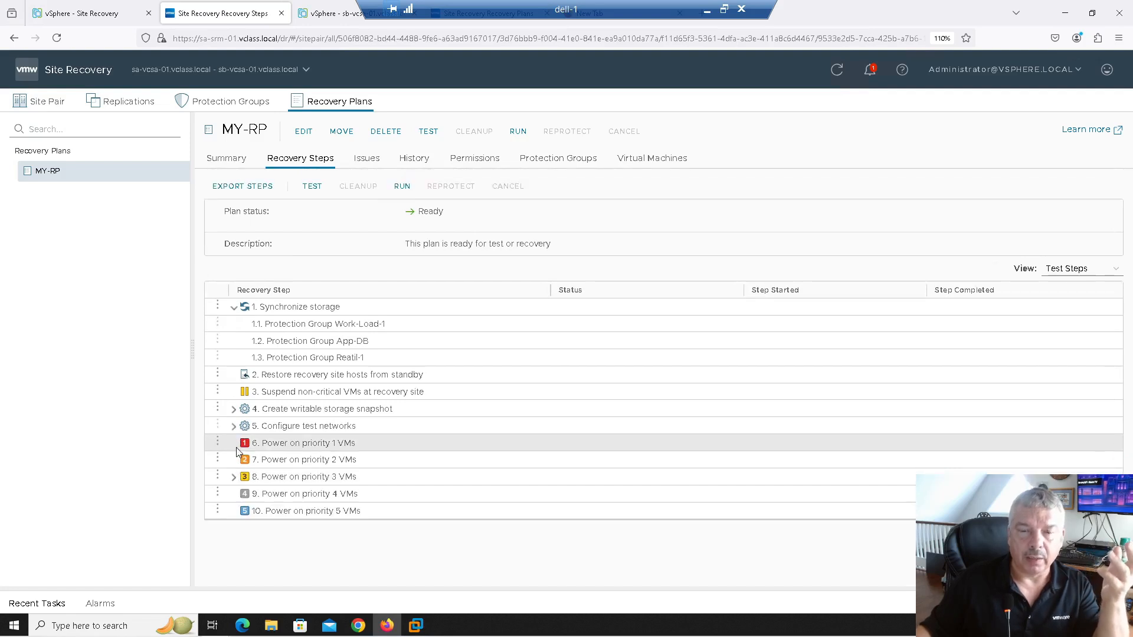
{"action": "left_click", "coordinate": [233, 477]}
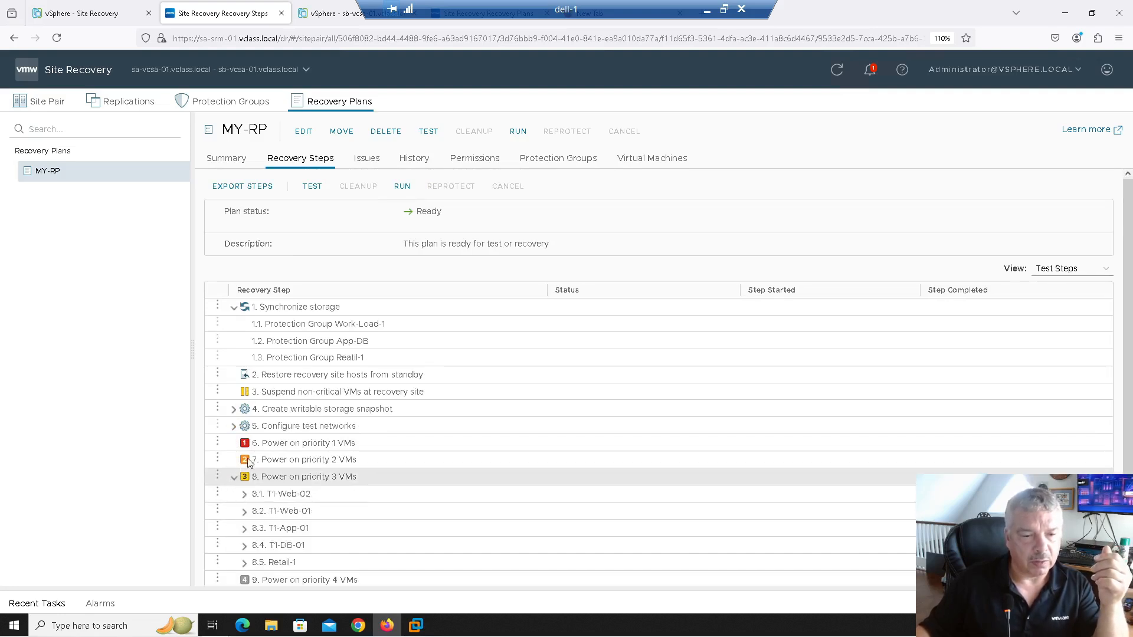
{"action": "scroll", "coordinate": [278, 433], "scroll_direction": "down", "scroll_amount": 1}
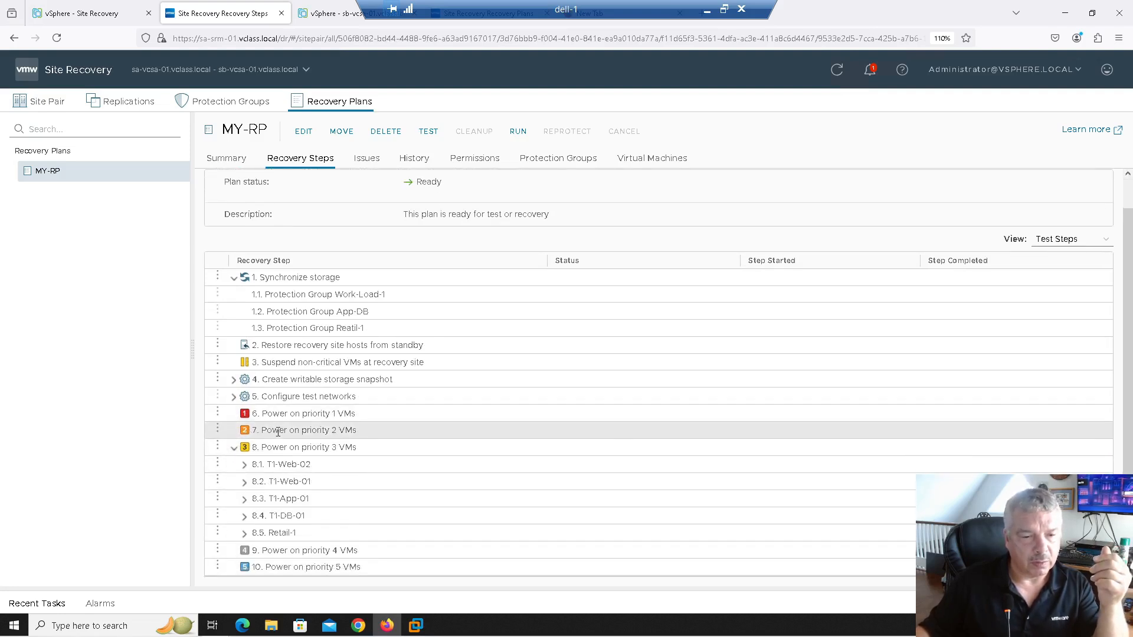
{"action": "left_click", "coordinate": [245, 465]}
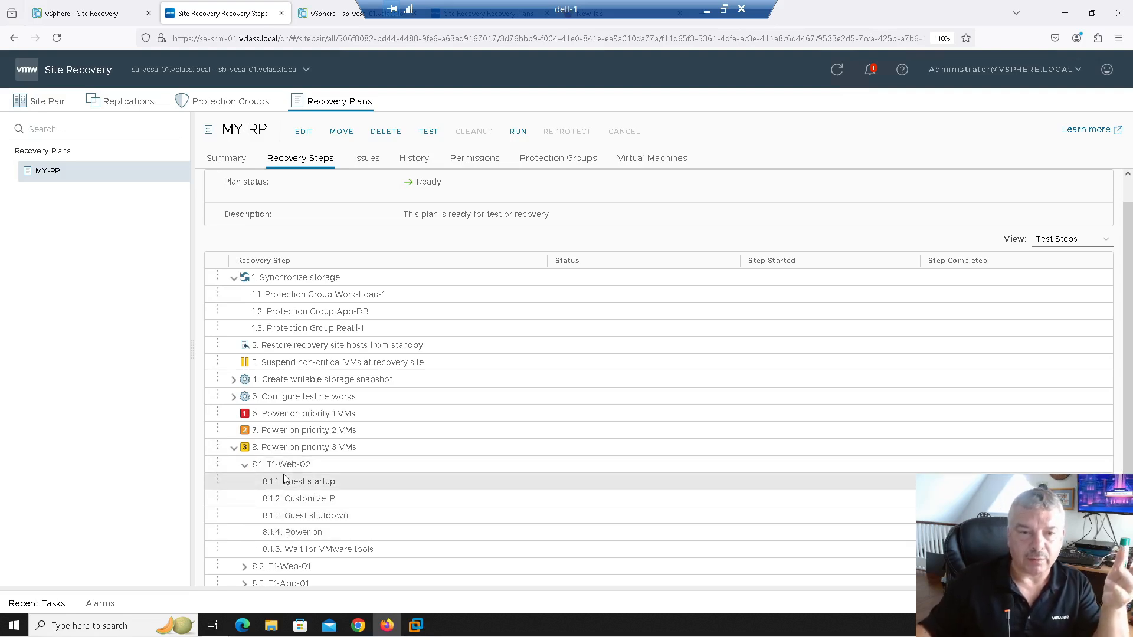
Examine the recovery properties of T1-App-01 among the virtual machines of MY-RP
{"action": "left_click", "coordinate": [630, 160]}
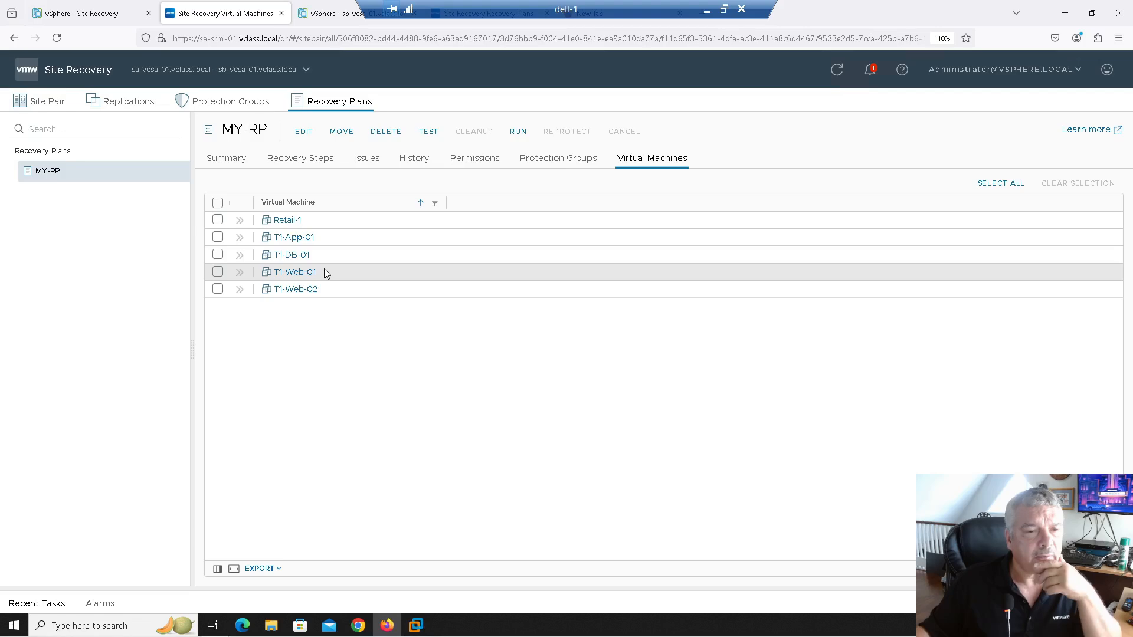
{"action": "left_click", "coordinate": [239, 237]}
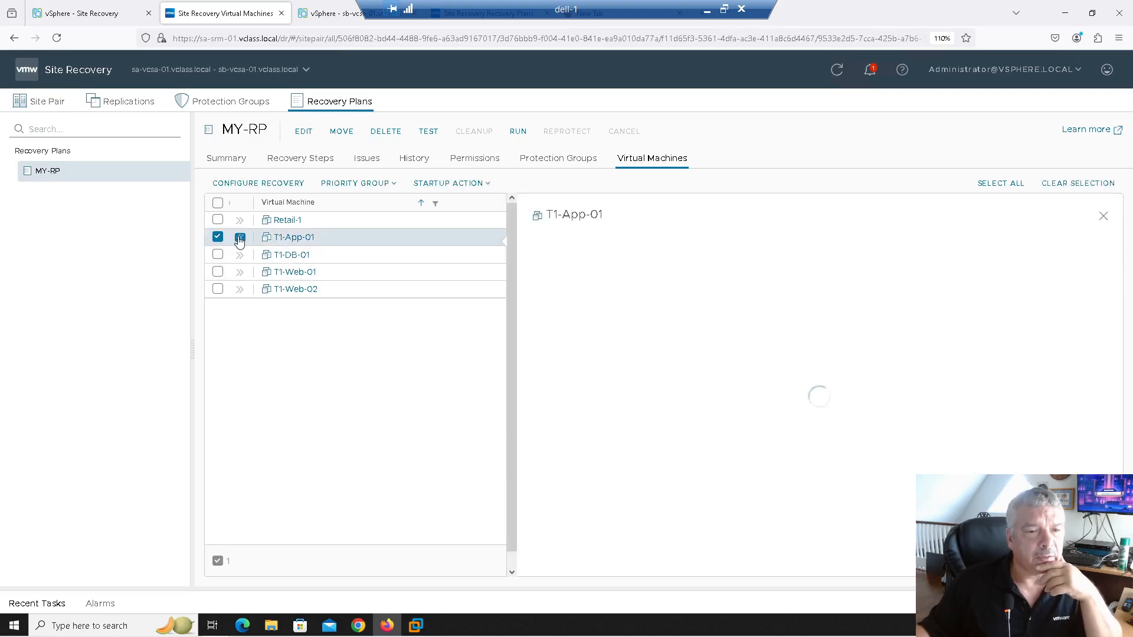
{"action": "left_click", "coordinate": [295, 237]}
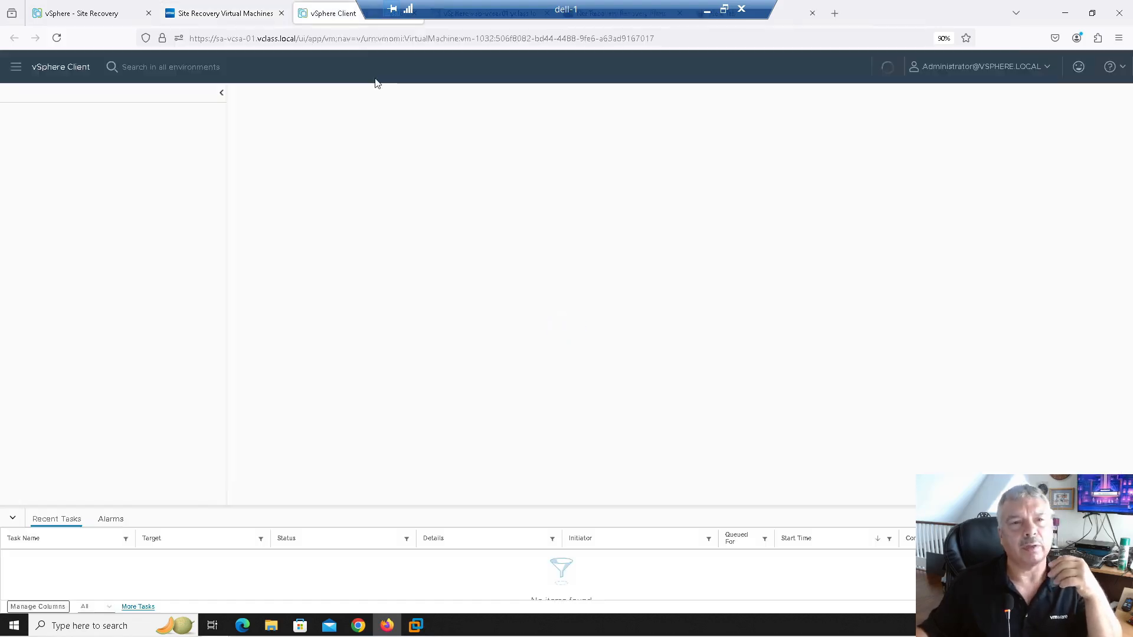
{"action": "left_click", "coordinate": [224, 13]}
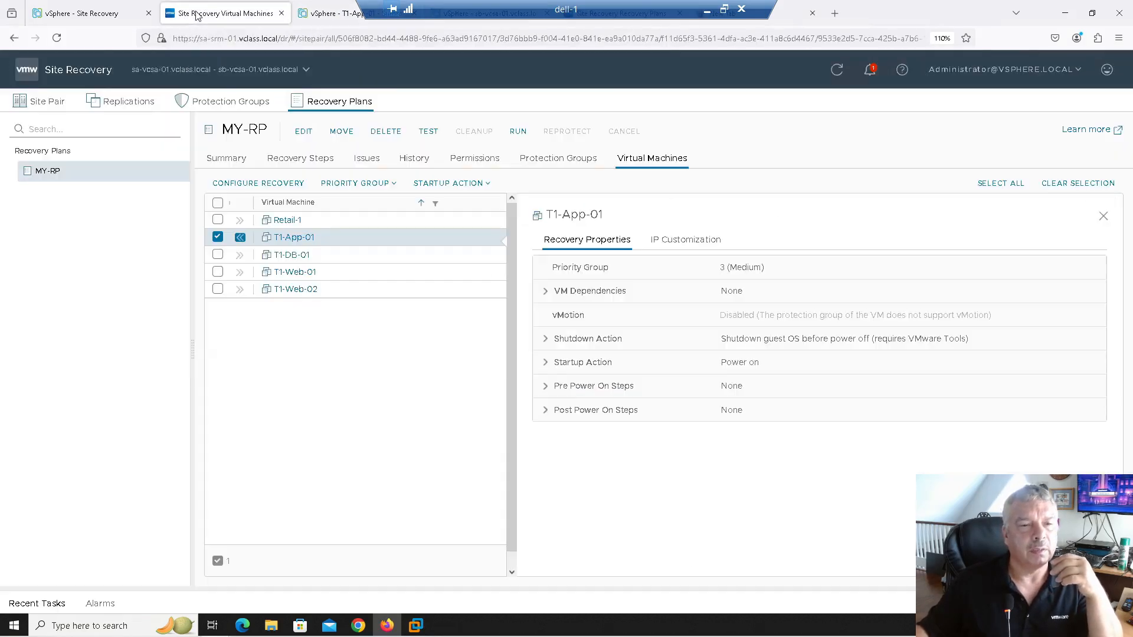
{"action": "left_click", "coordinate": [241, 239]}
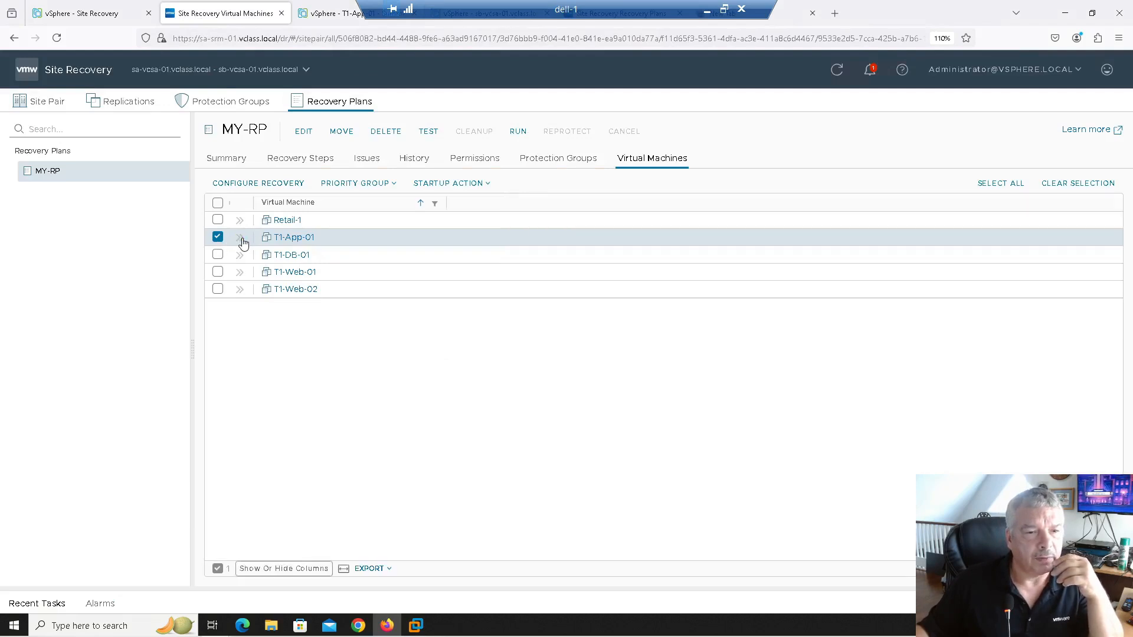
{"action": "left_click", "coordinate": [240, 239]}
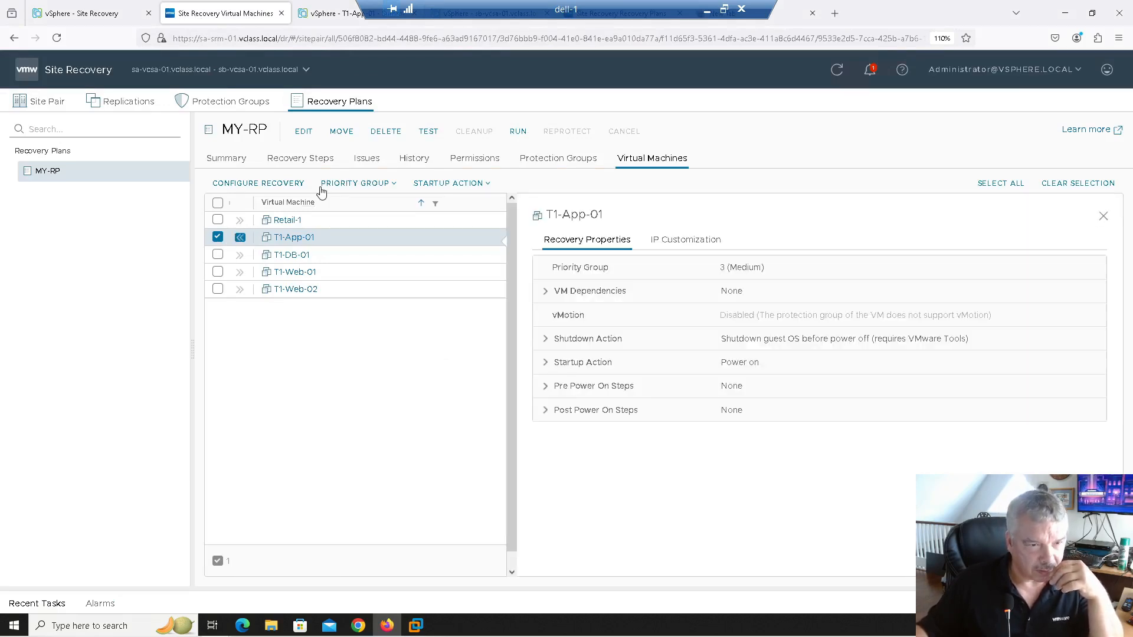
{"action": "left_click", "coordinate": [240, 238]}
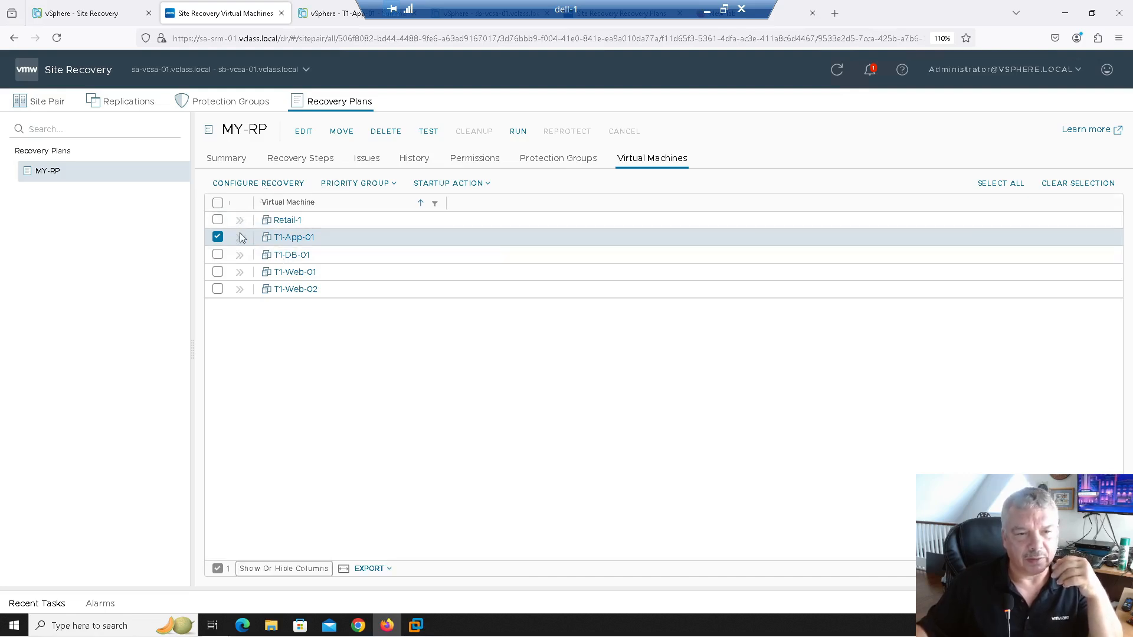
{"action": "left_click", "coordinate": [239, 237]}
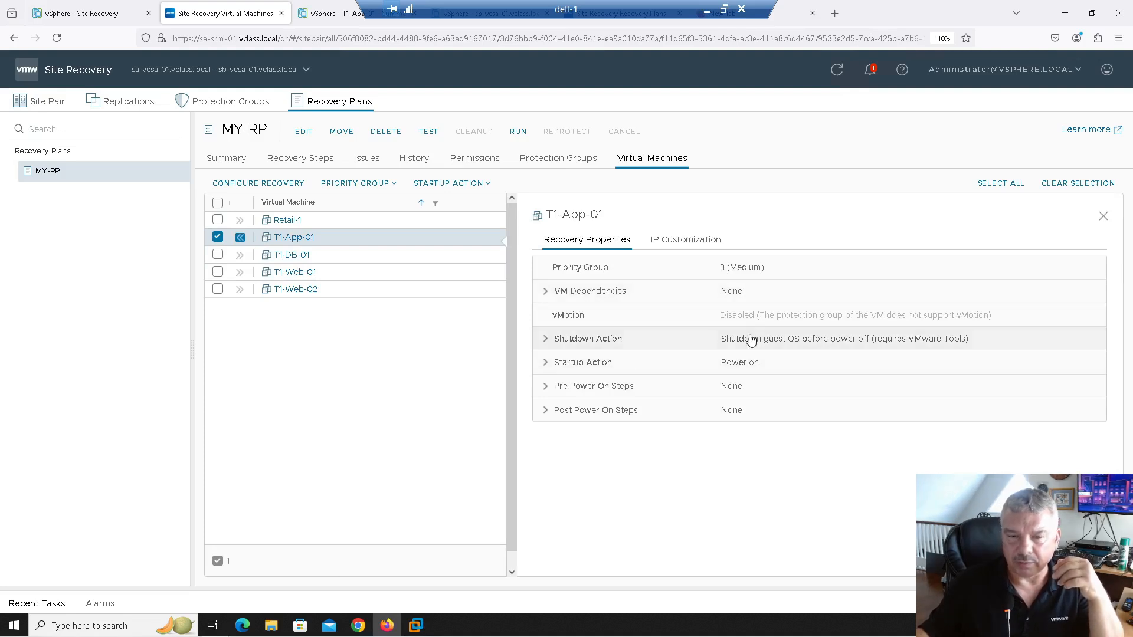
Examine the VM dependencies of T1-App-01 and open its recovery configuration for editing
{"action": "left_click", "coordinate": [545, 292]}
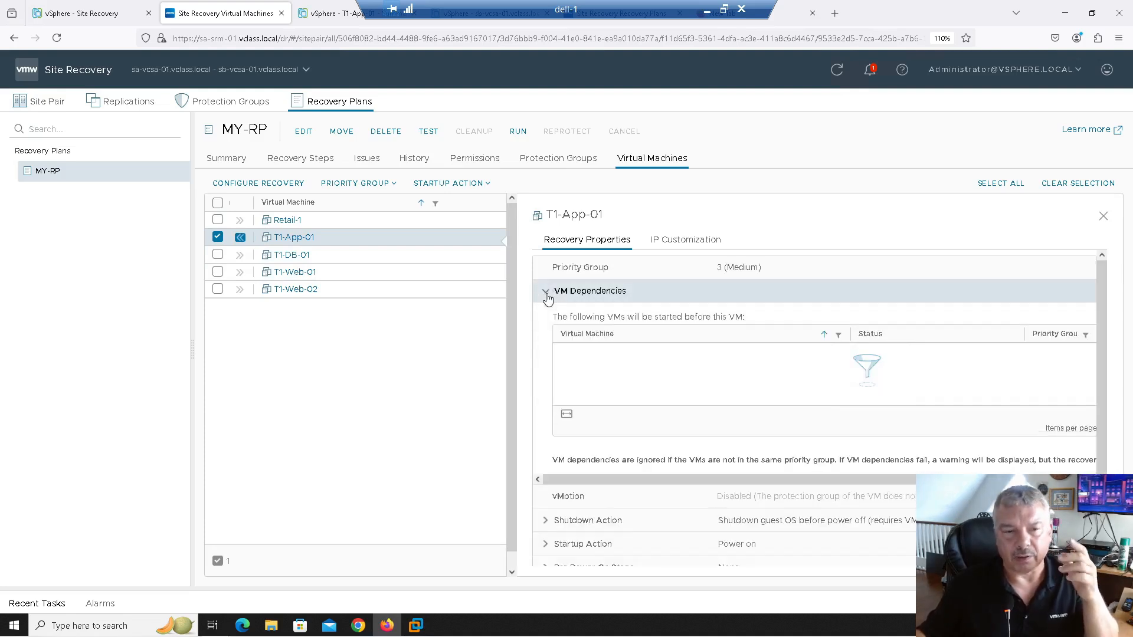
{"action": "left_click", "coordinate": [547, 295]}
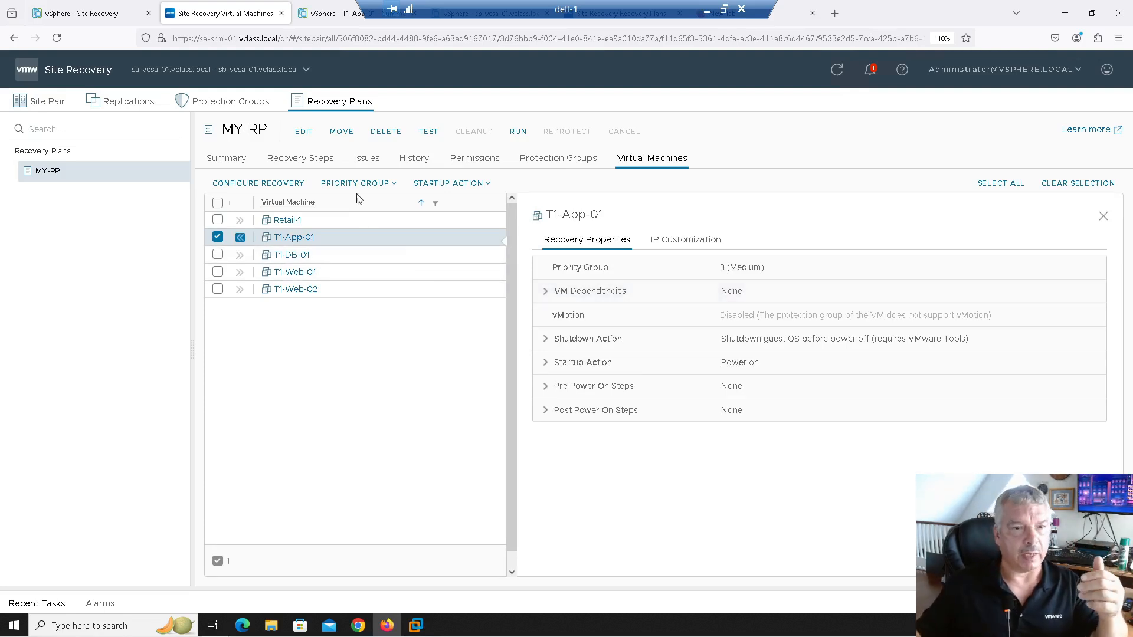
{"action": "left_click", "coordinate": [285, 187]}
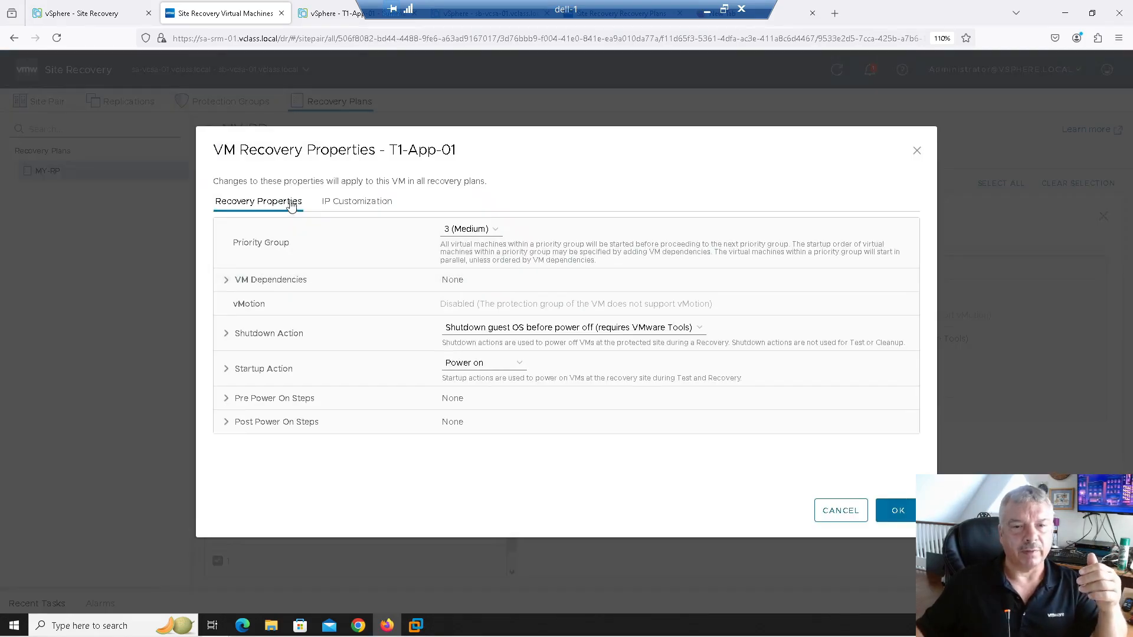
Try priority group 1 (Highest) for T1-App-01 and set it back to 3 (Medium)
{"action": "left_click", "coordinate": [483, 234]}
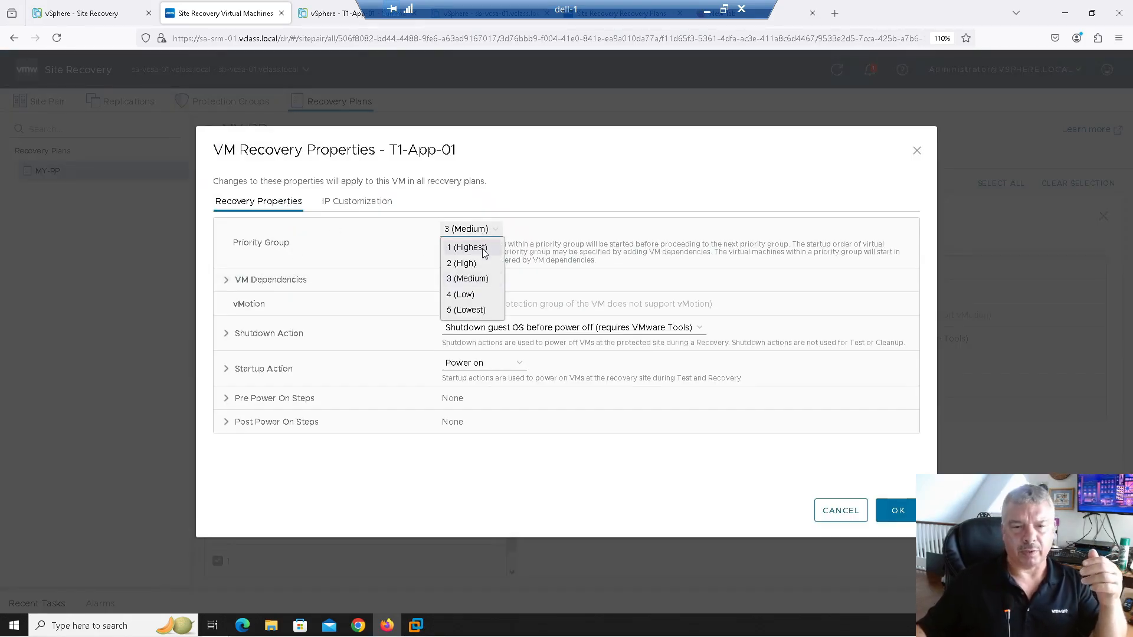
{"action": "left_click", "coordinate": [484, 251]}
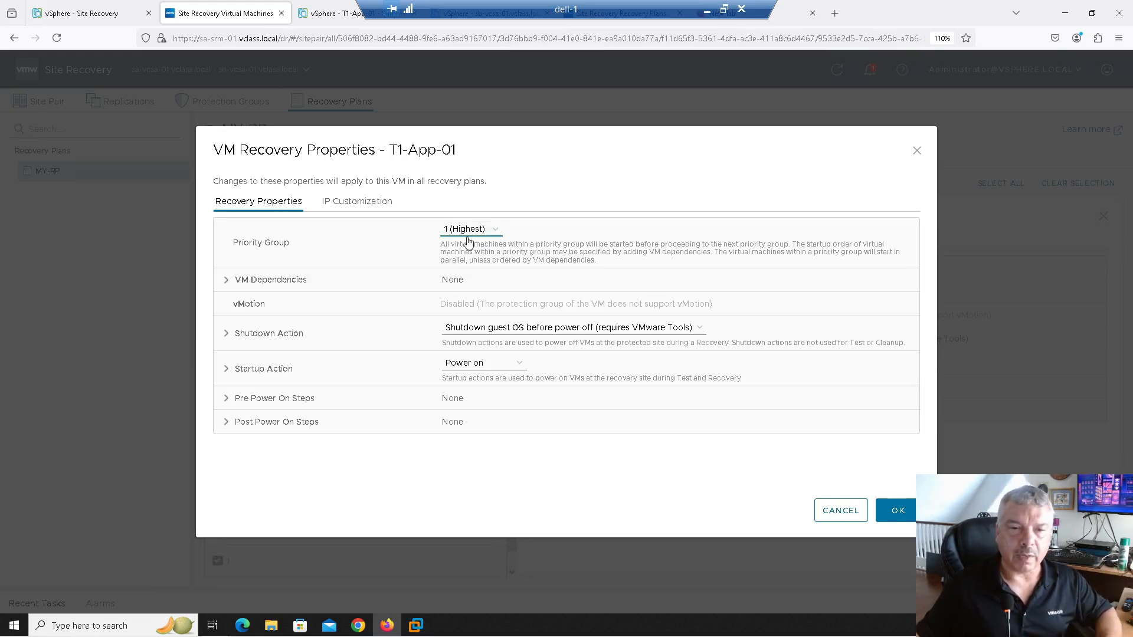
{"action": "left_click", "coordinate": [468, 234]}
{"action": "left_click", "coordinate": [474, 285]}
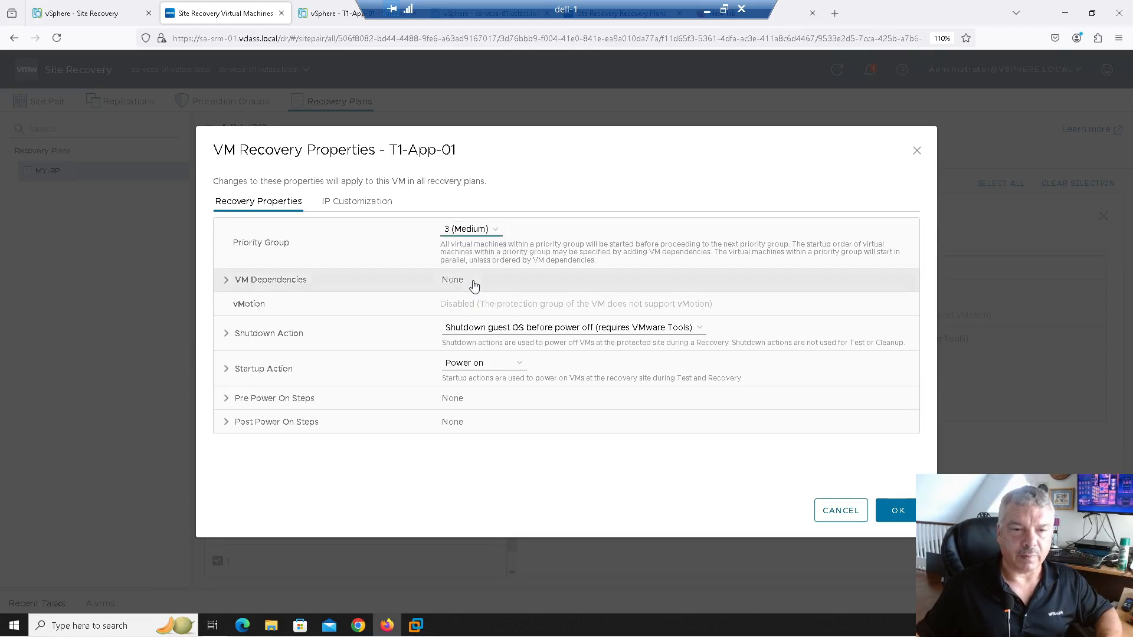
Switch the VM dependencies of T1-App-01 to View all to examine which virtual machines can start before it
{"action": "left_click", "coordinate": [228, 282]}
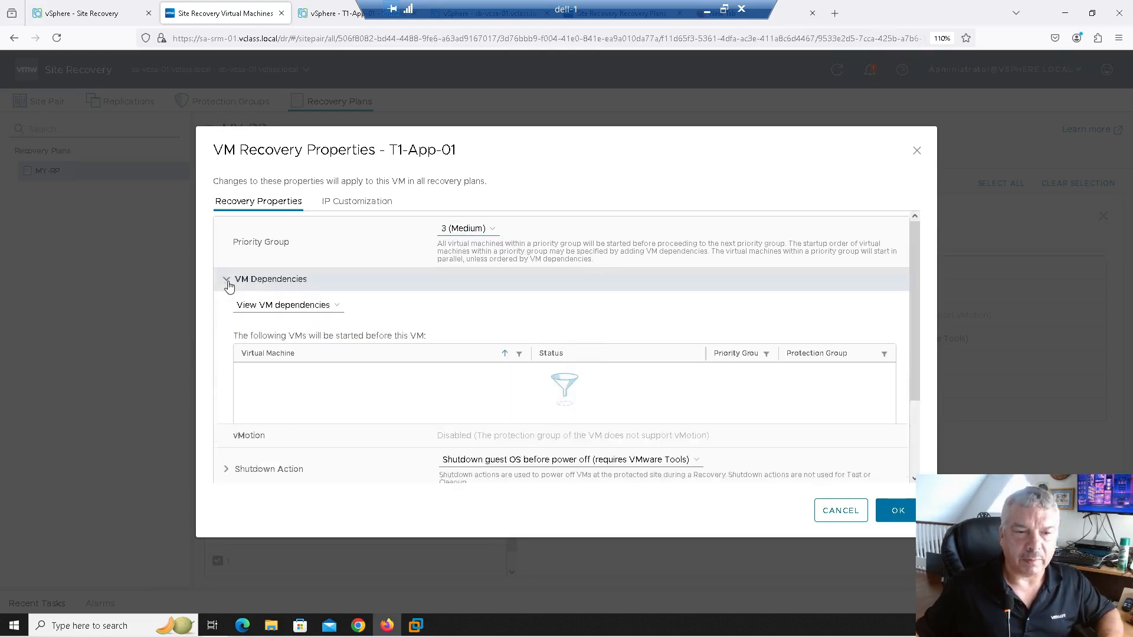
{"action": "left_click", "coordinate": [268, 312]}
{"action": "left_click", "coordinate": [270, 339]}
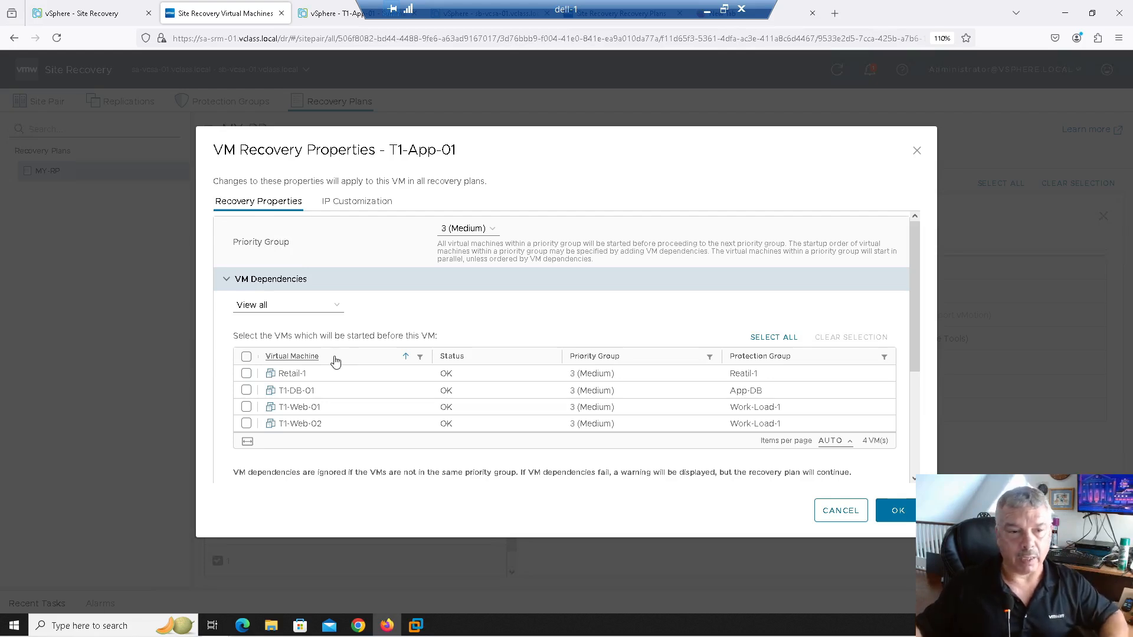
{"action": "left_click", "coordinate": [292, 306]}
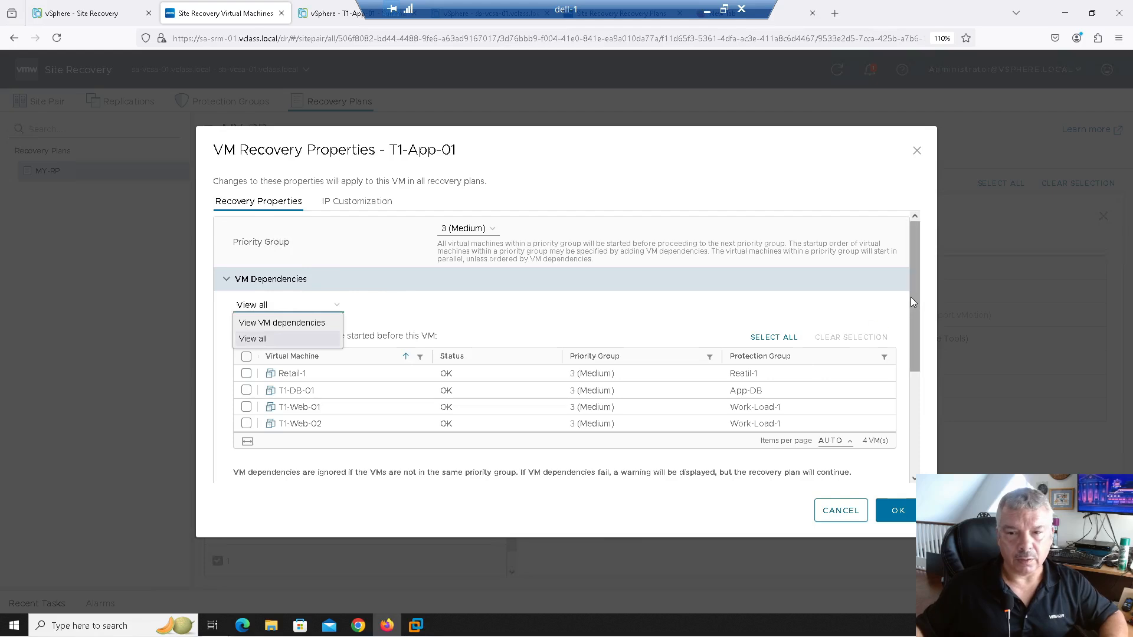
Examine the startup action of T1-App-01, including the VMware Tools wait, the additional delay and the pre power on steps
{"action": "scroll", "coordinate": [911, 296], "scroll_direction": "down", "scroll_amount": 5}
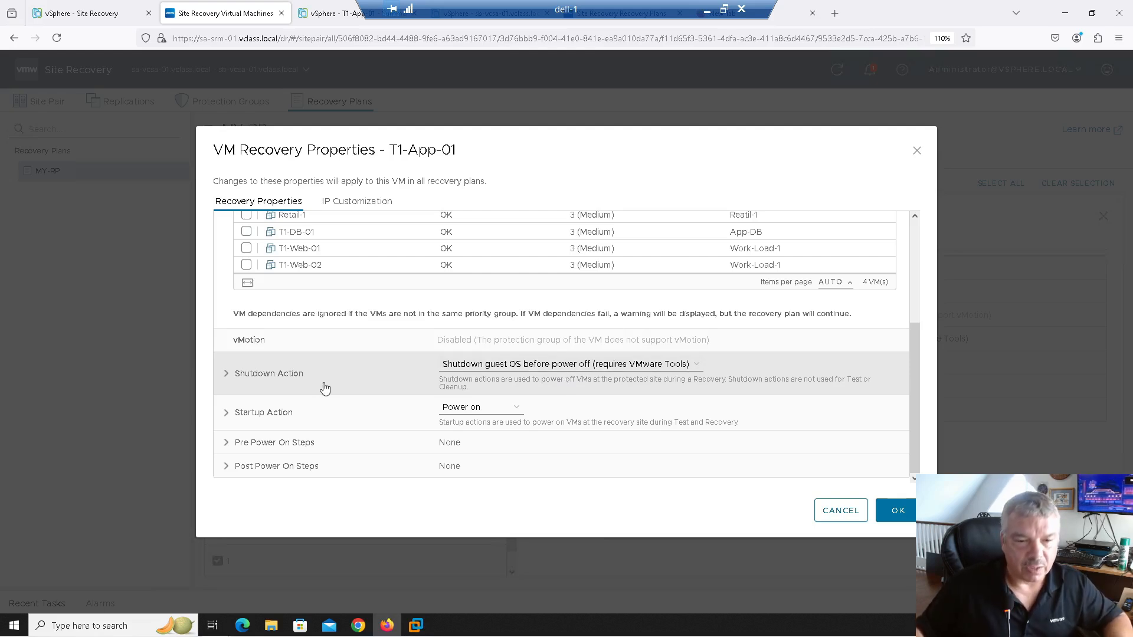
{"action": "left_click", "coordinate": [233, 416]}
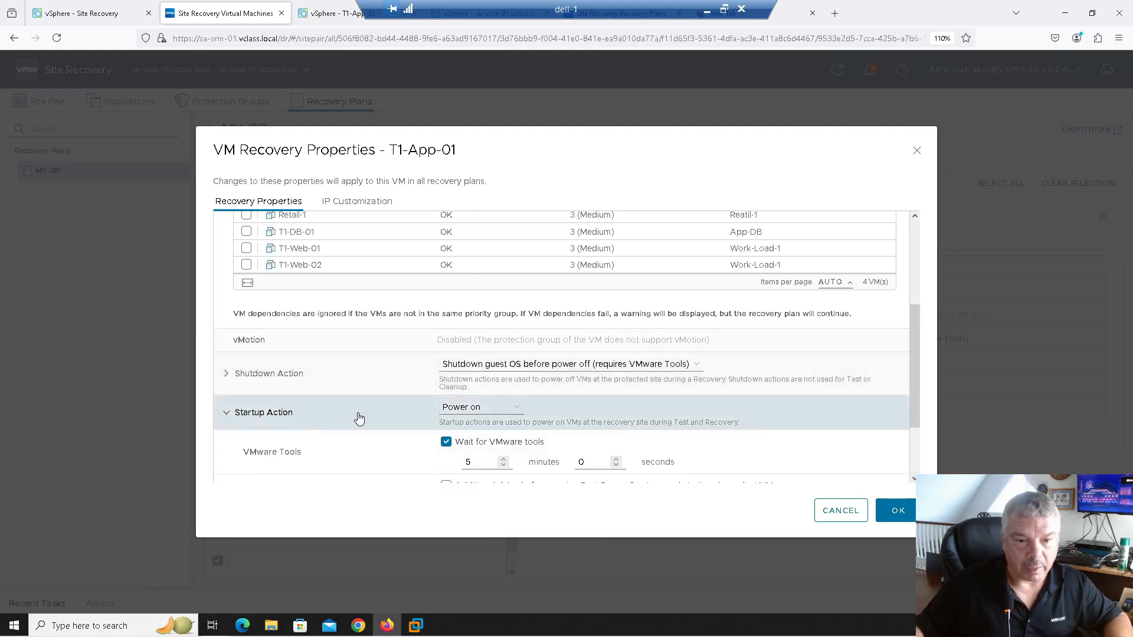
{"action": "scroll", "coordinate": [361, 417], "scroll_direction": "down", "scroll_amount": 2}
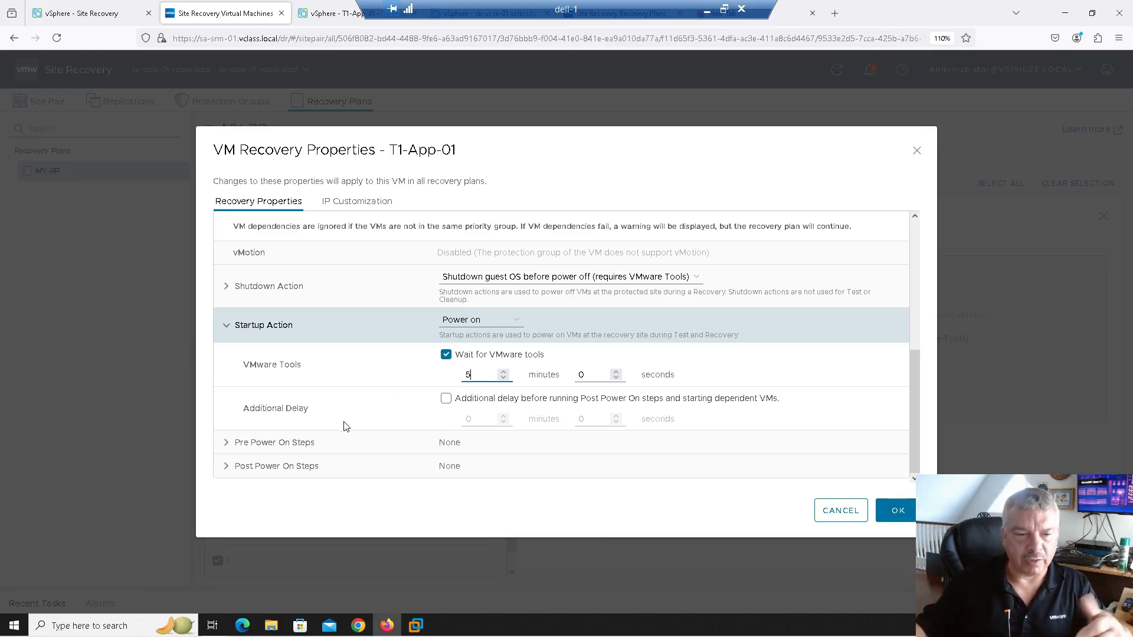
{"action": "left_click", "coordinate": [226, 444]}
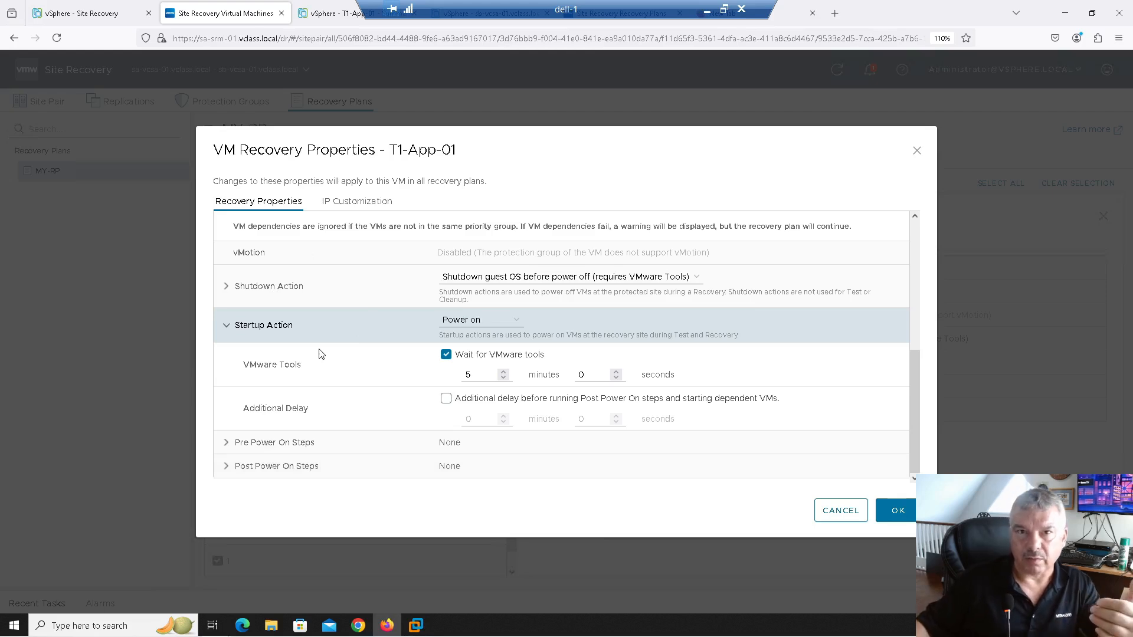
Examine the manual IP customization settings of NIC 1 for T1-App-01, then cancel the changes
{"action": "left_click", "coordinate": [357, 204]}
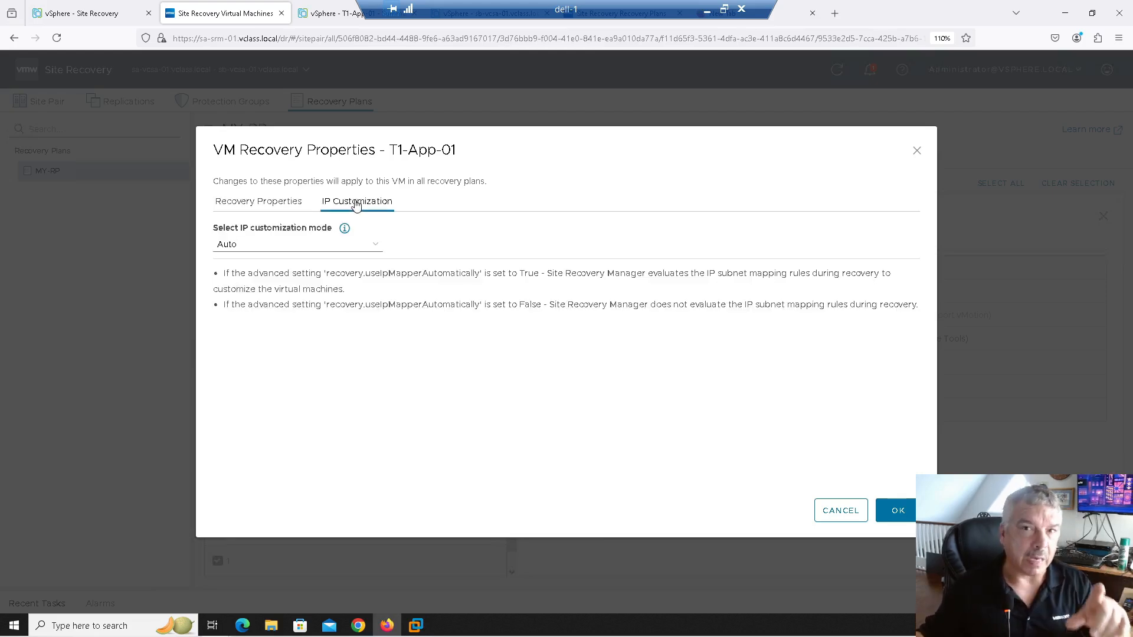
{"action": "left_click", "coordinate": [327, 247]}
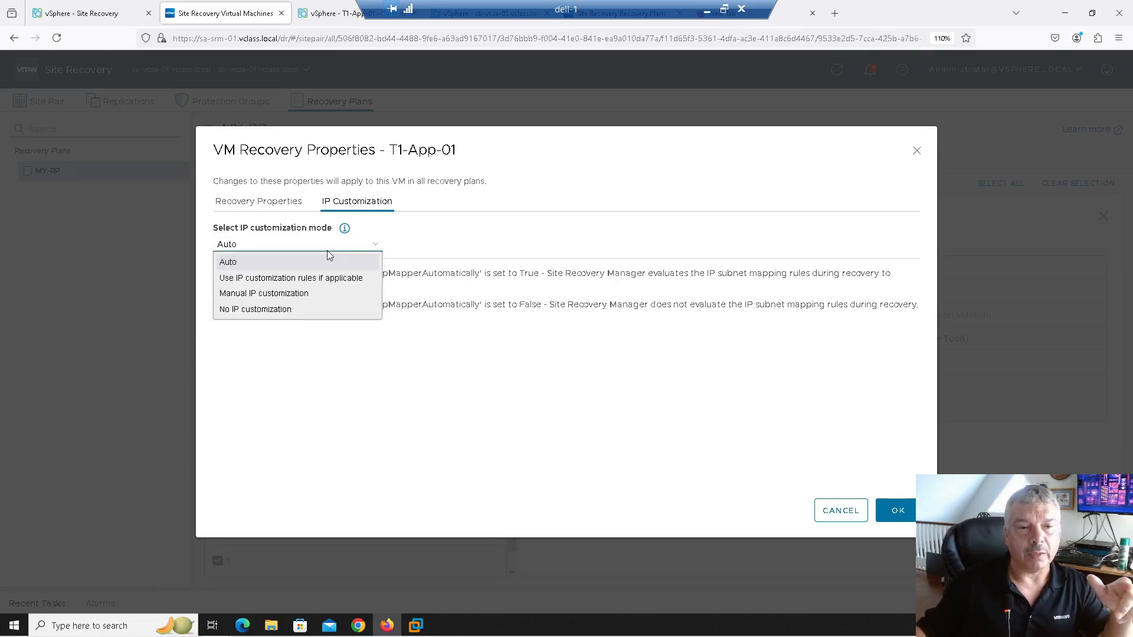
{"action": "left_click", "coordinate": [317, 292]}
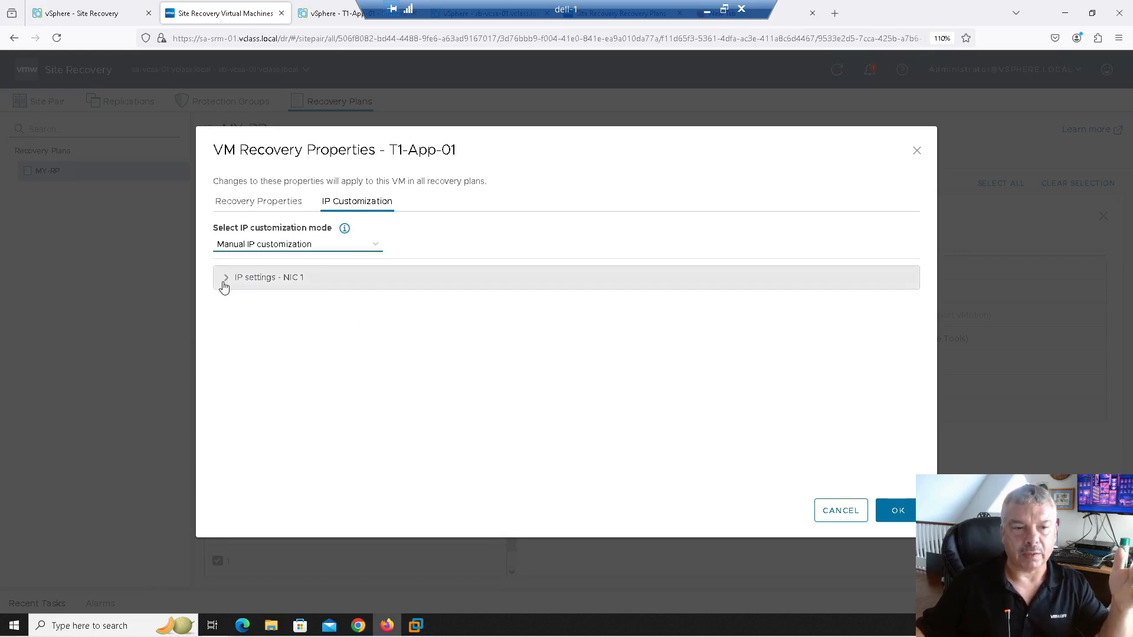
{"action": "left_click", "coordinate": [224, 282]}
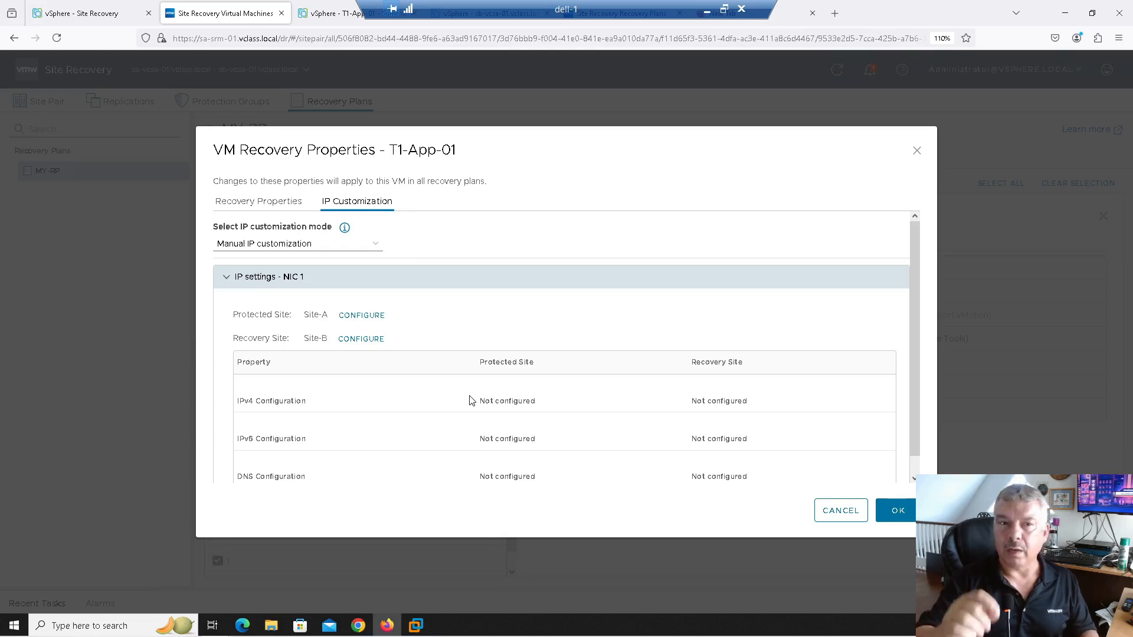
{"action": "left_click", "coordinate": [838, 515]}
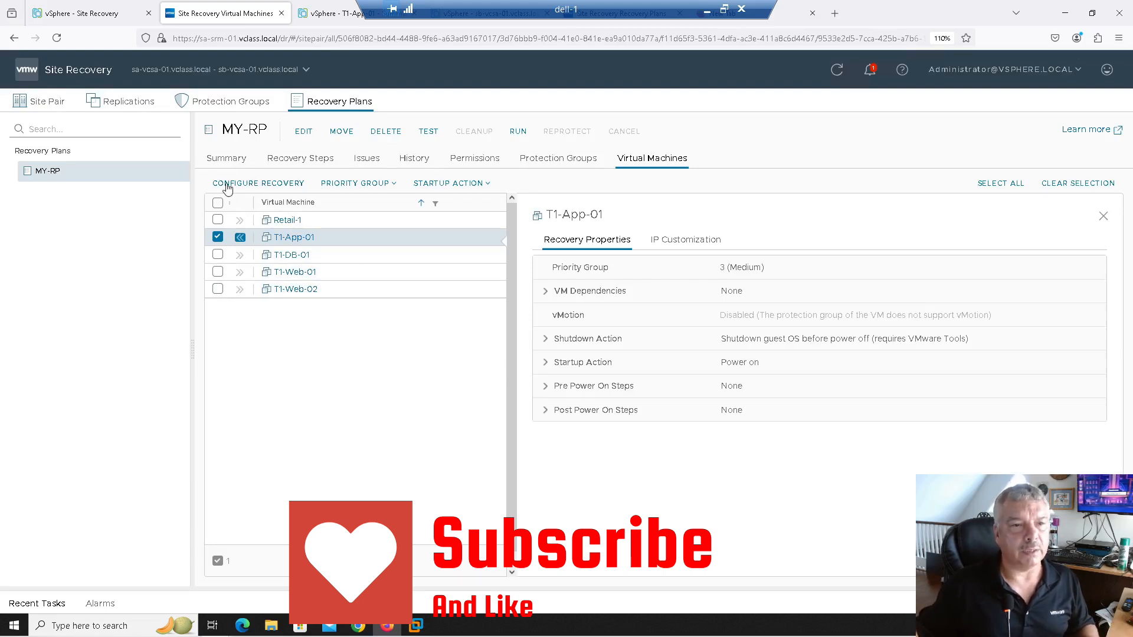
Open the recovery run of MY-RP from its recovery steps and check the protected site, recovery site and number of VMs
{"action": "left_click", "coordinate": [224, 158]}
{"action": "left_click", "coordinate": [286, 158]}
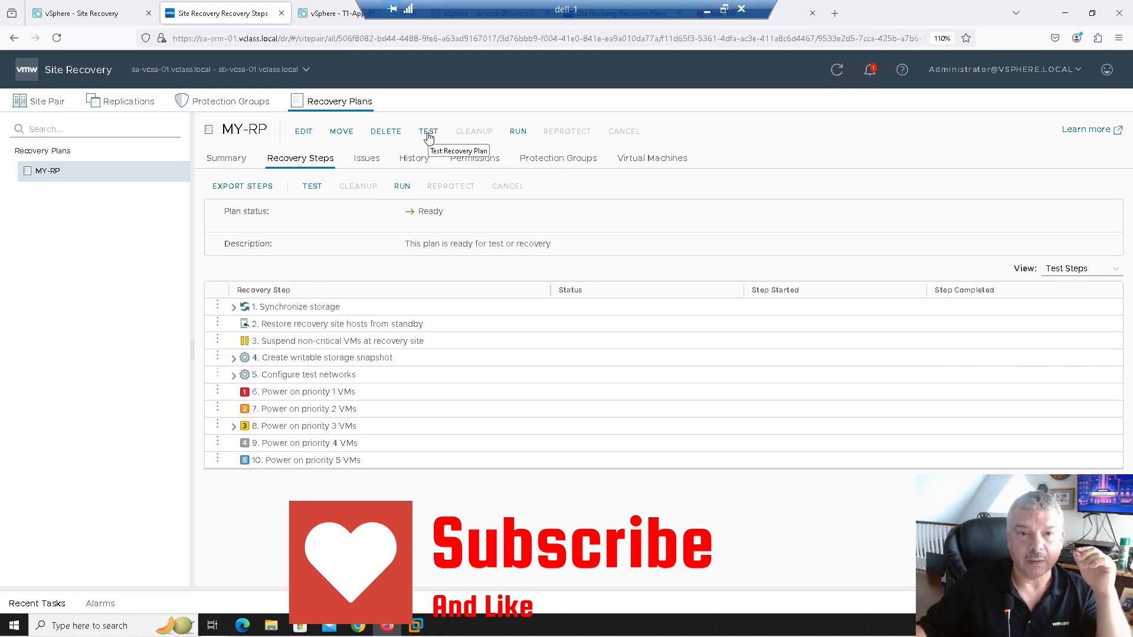
{"action": "left_click", "coordinate": [517, 133]}
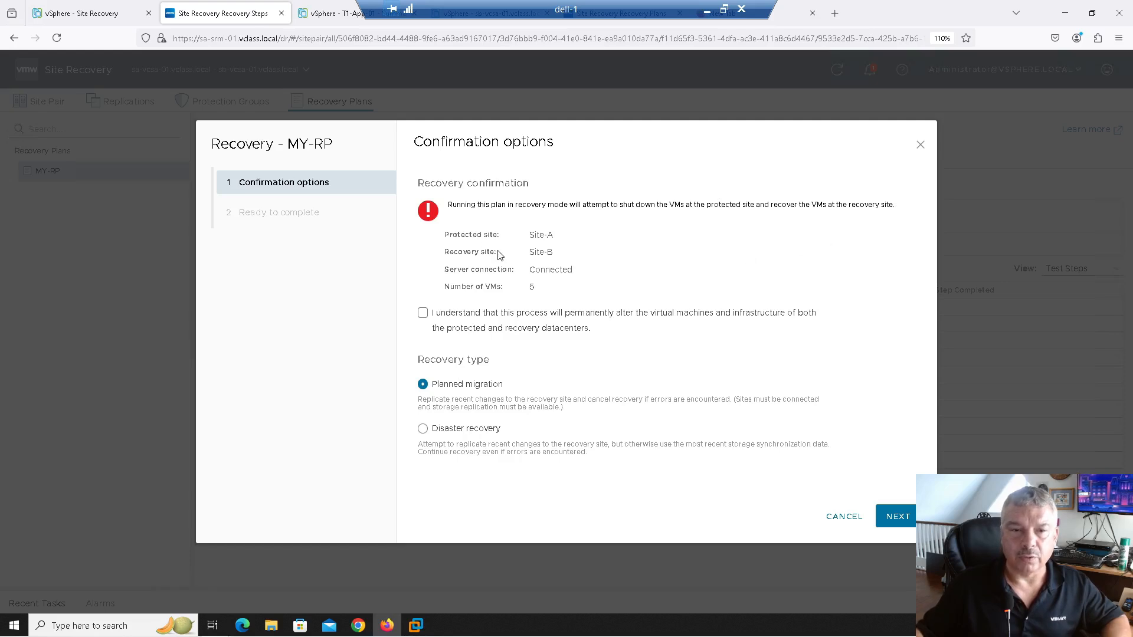
{"action": "left_click_drag", "start_coordinate": [528, 235], "coordinate": [543, 291]}
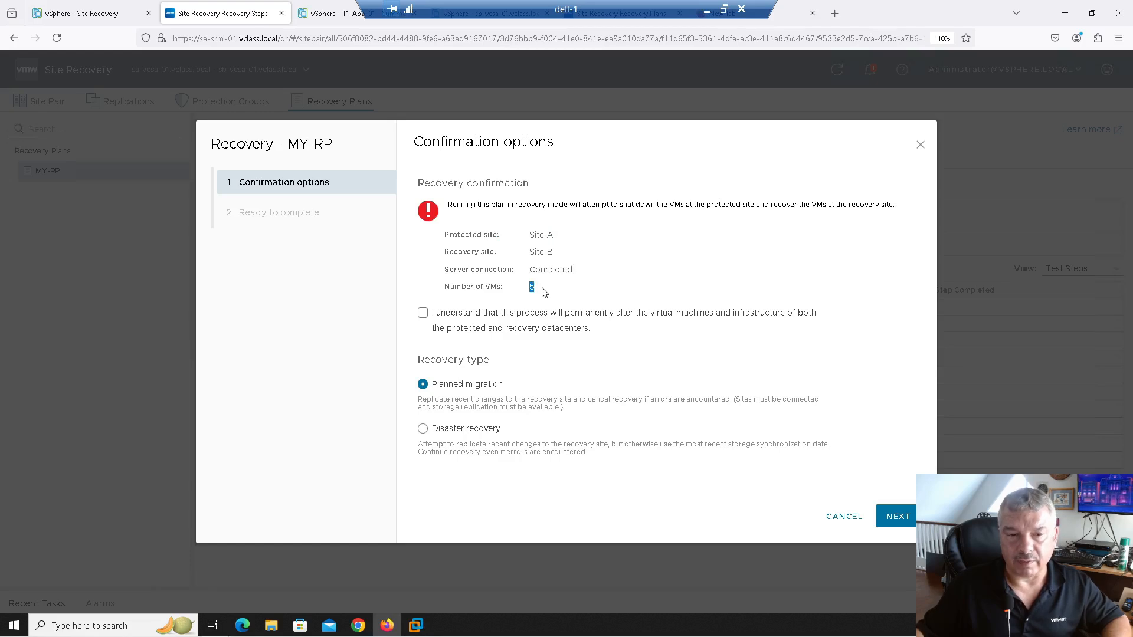
Acknowledge the permanent changes to both datacenters, examine the Planned migration and Disaster recovery types, and cancel the run
{"action": "left_click", "coordinate": [889, 524]}
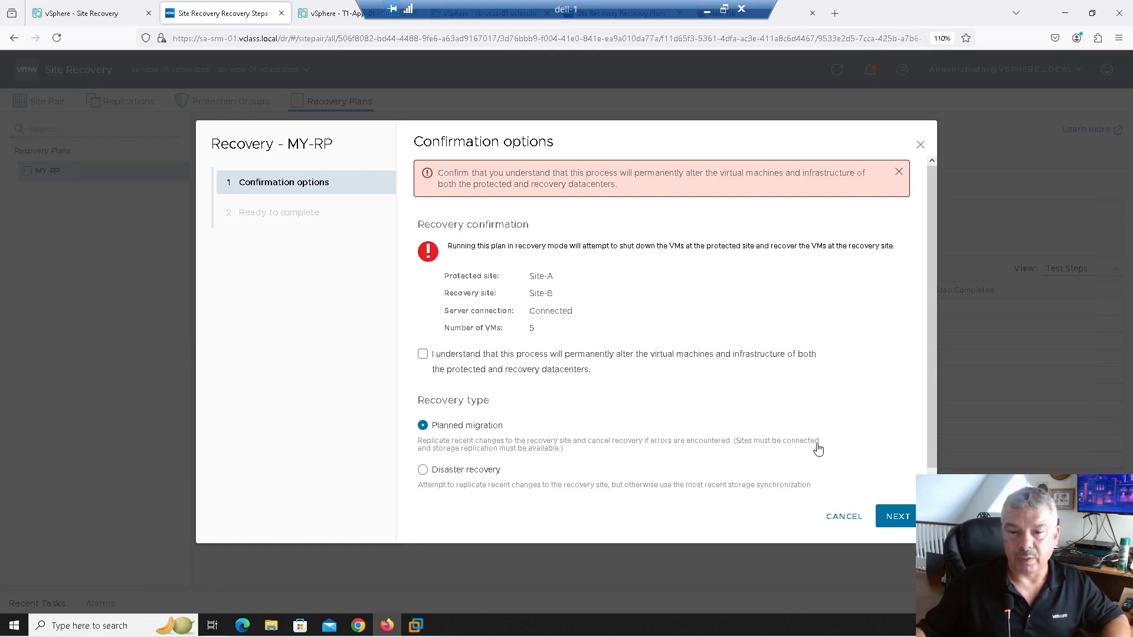
{"action": "left_click", "coordinate": [423, 355]}
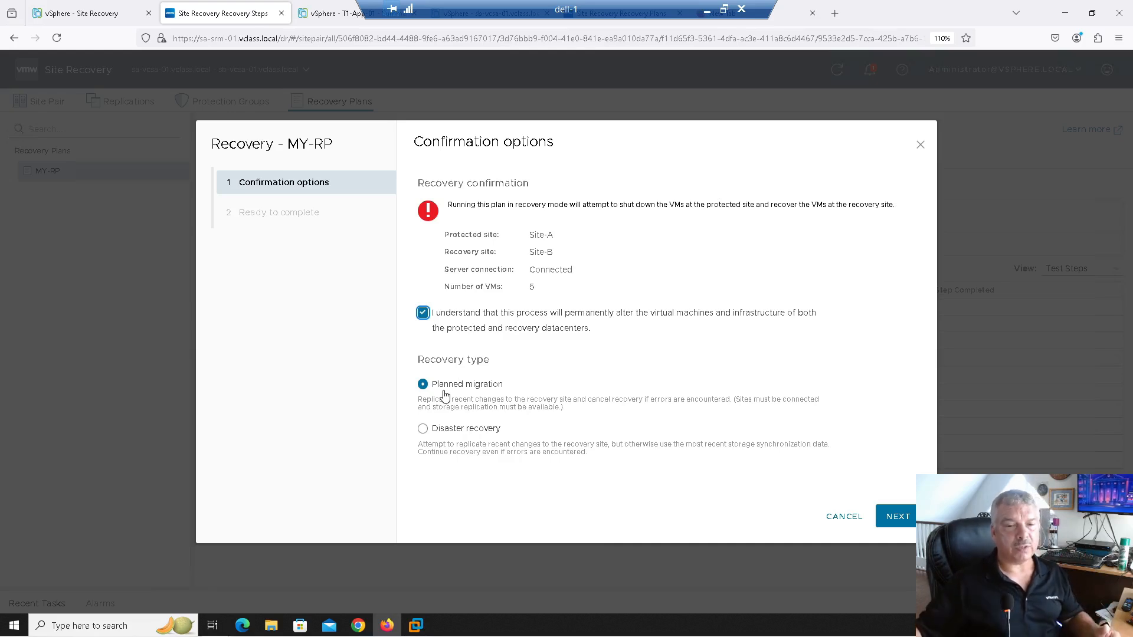
{"action": "left_click", "coordinate": [445, 436]}
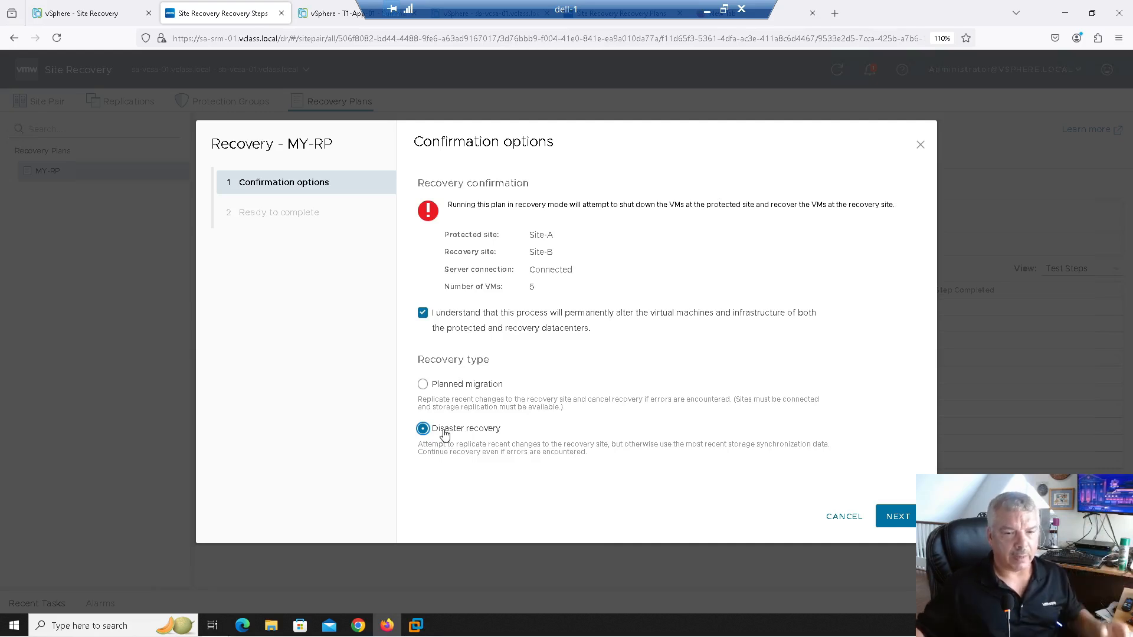
{"action": "left_click_drag", "start_coordinate": [460, 443], "coordinate": [578, 469]}
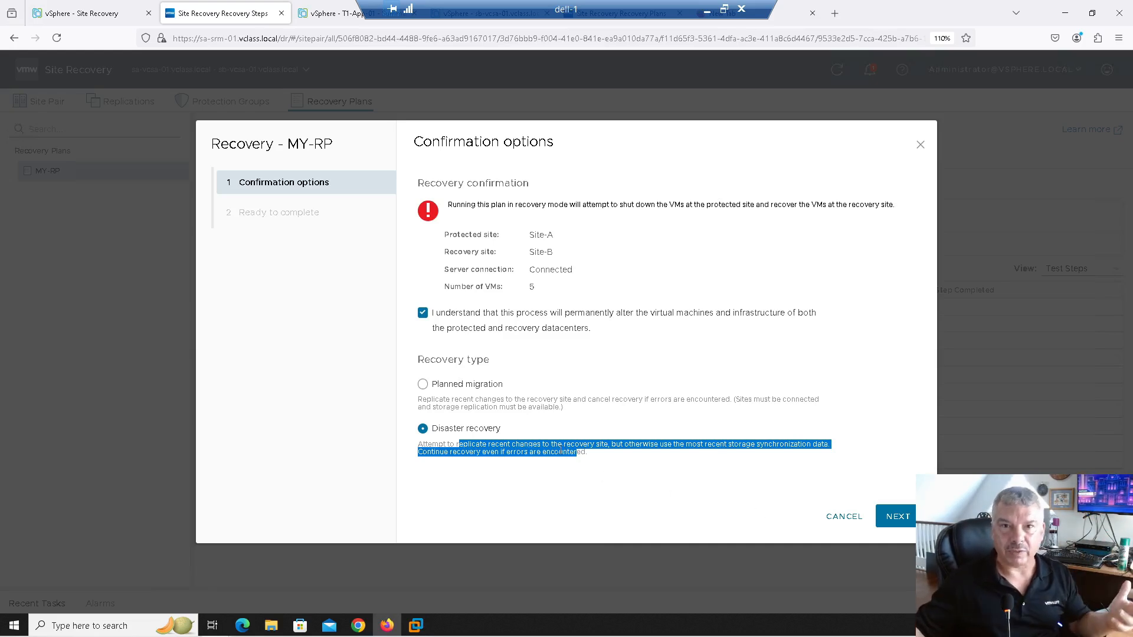
{"action": "left_click", "coordinate": [843, 517]}
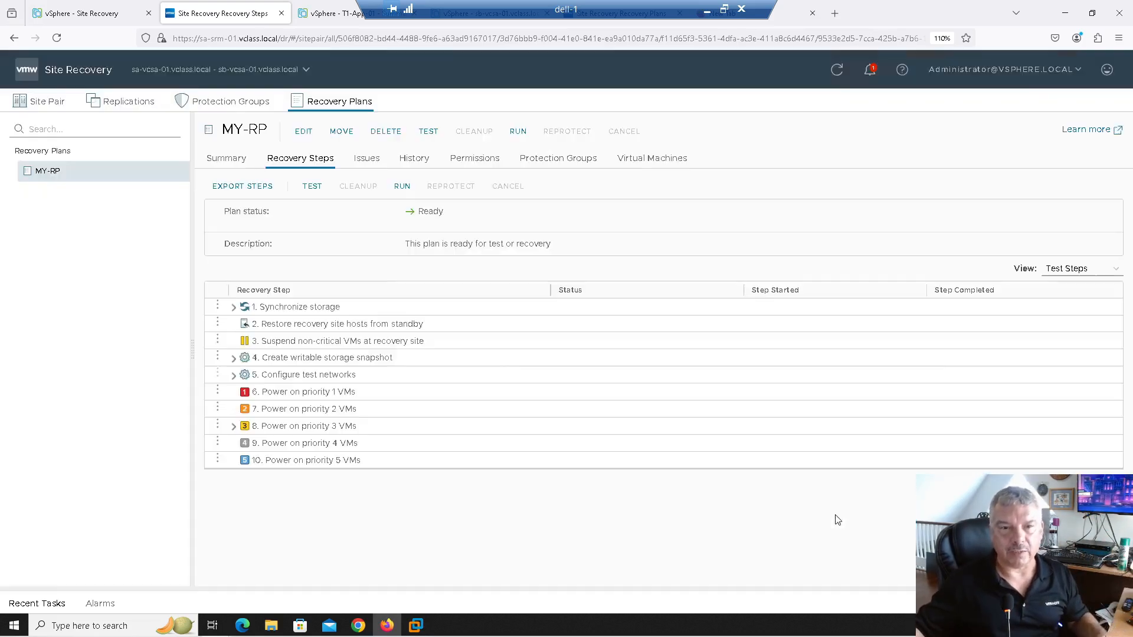
Enable recovery.forceRecovery in the site pair's advanced Recovery settings for Site-A (sa-vcsa-01)
{"action": "left_click", "coordinate": [44, 102]}
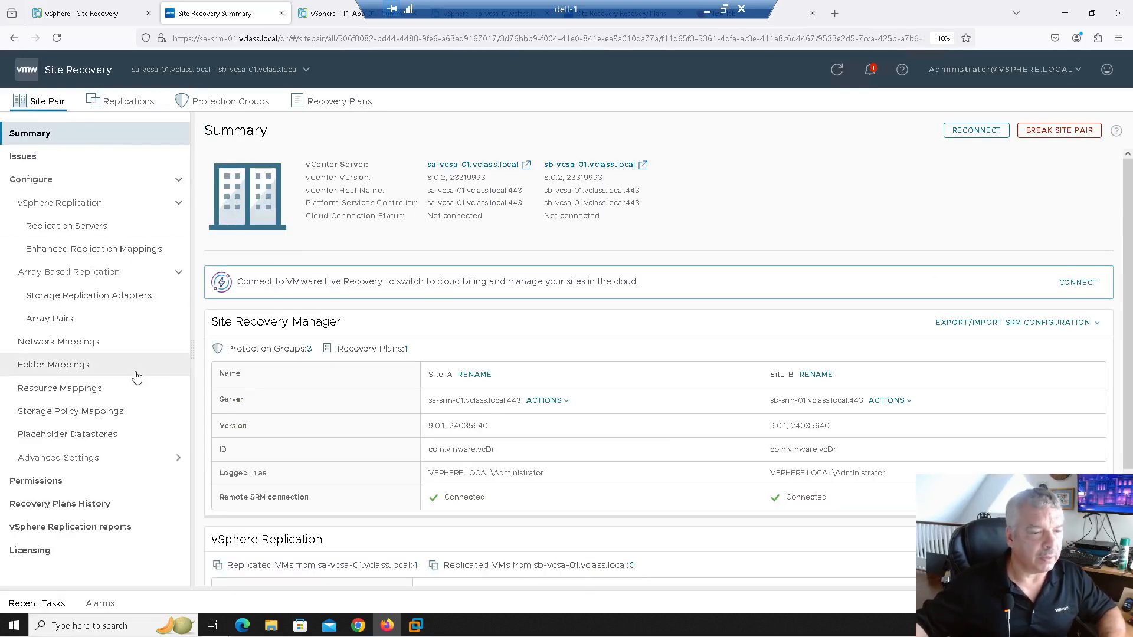
{"action": "left_click", "coordinate": [120, 465]}
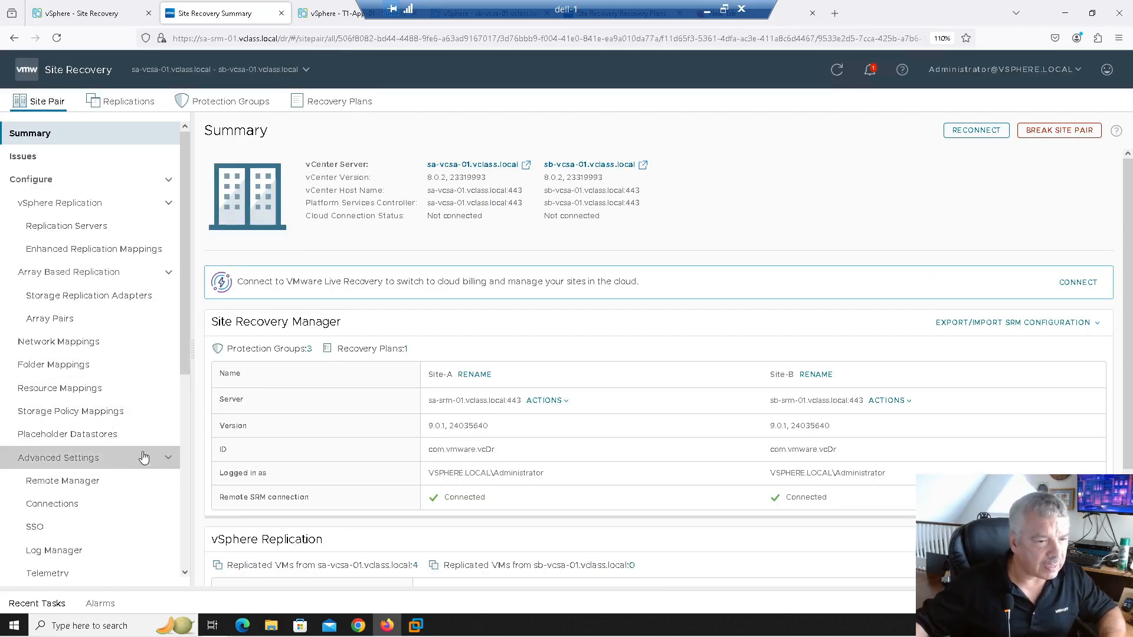
{"action": "scroll", "coordinate": [118, 460], "scroll_direction": "down", "scroll_amount": 3}
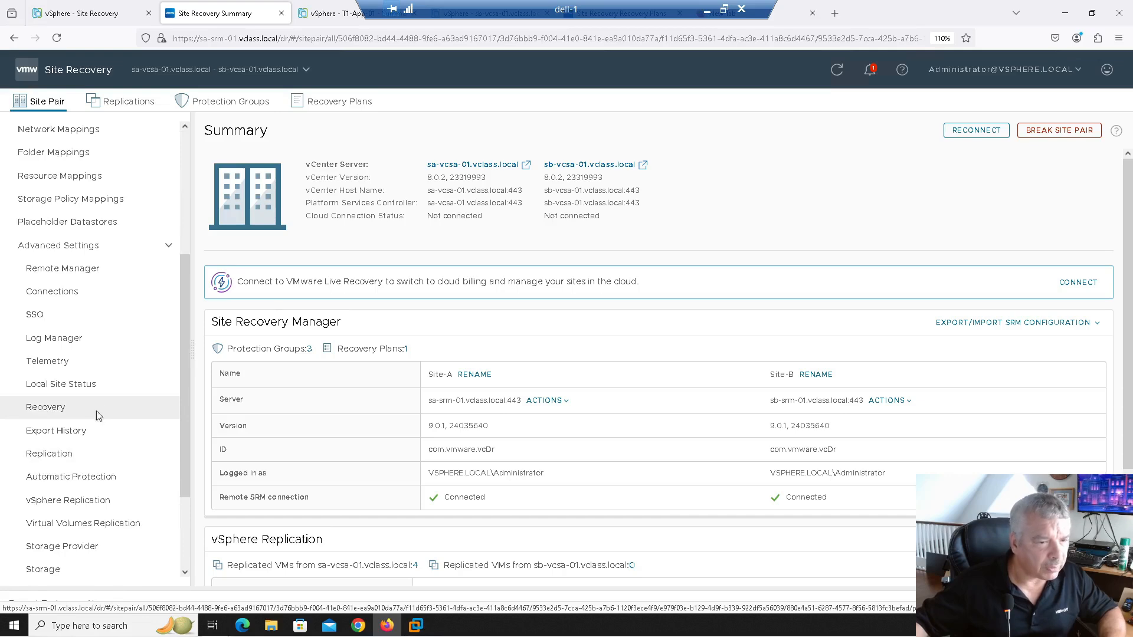
{"action": "left_click", "coordinate": [96, 411]}
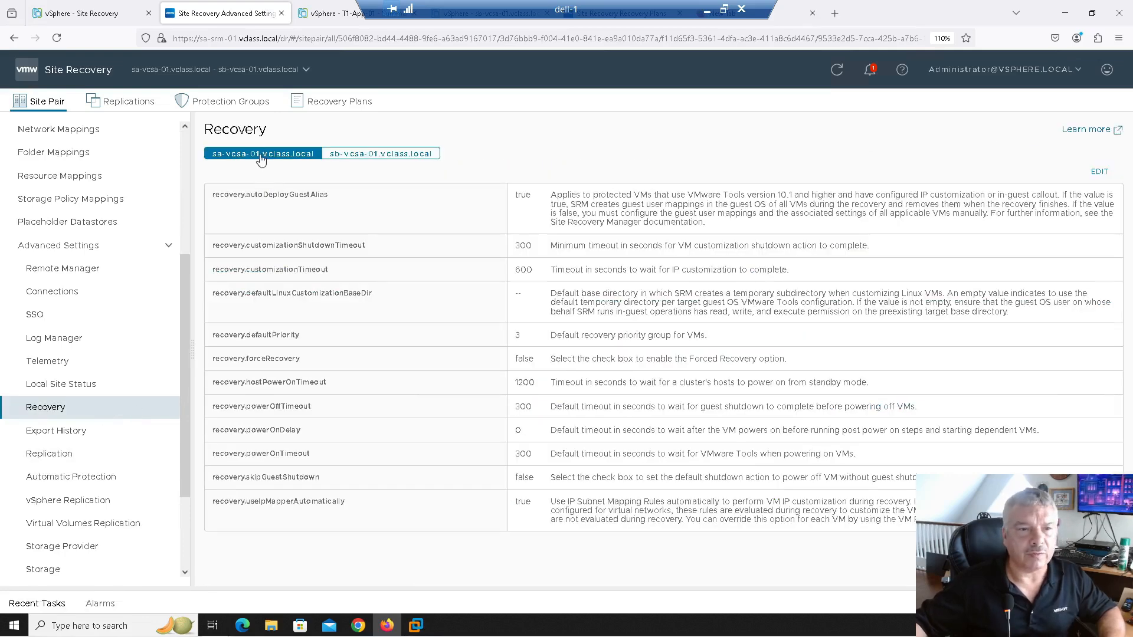
{"action": "left_click", "coordinate": [339, 154]}
{"action": "left_click", "coordinate": [304, 155]}
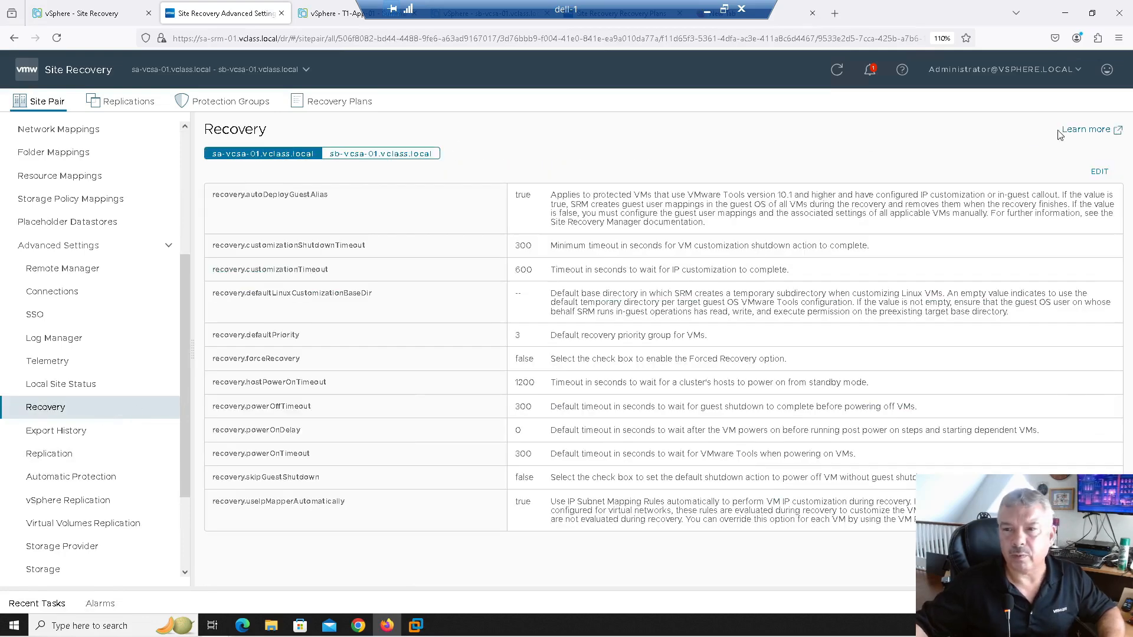
{"action": "left_click", "coordinate": [1099, 172]}
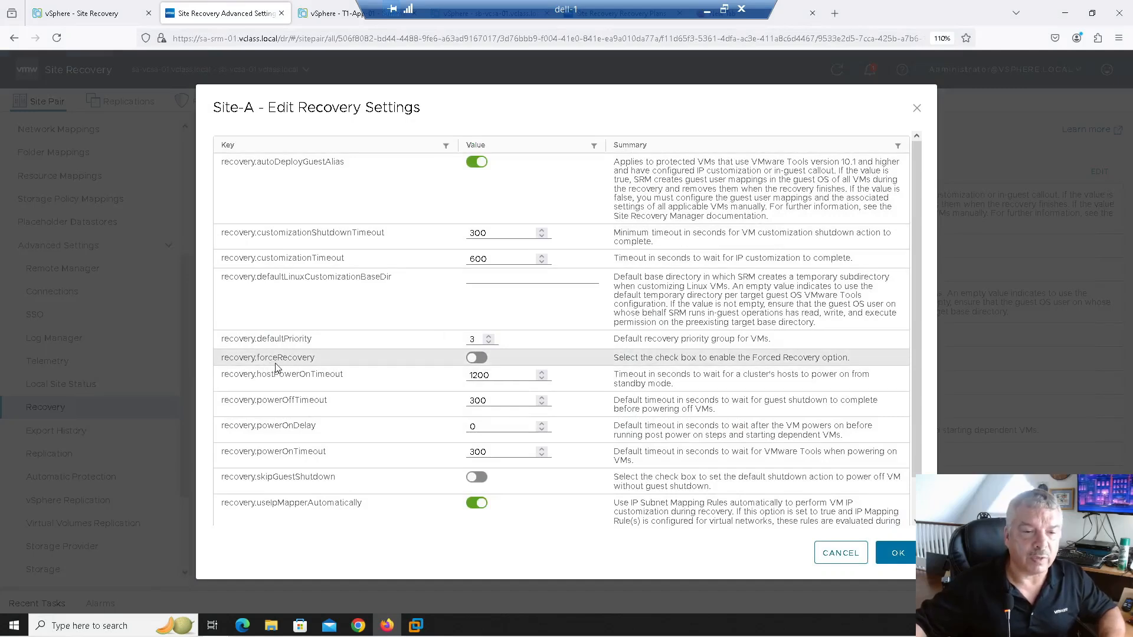
{"action": "left_click", "coordinate": [480, 358]}
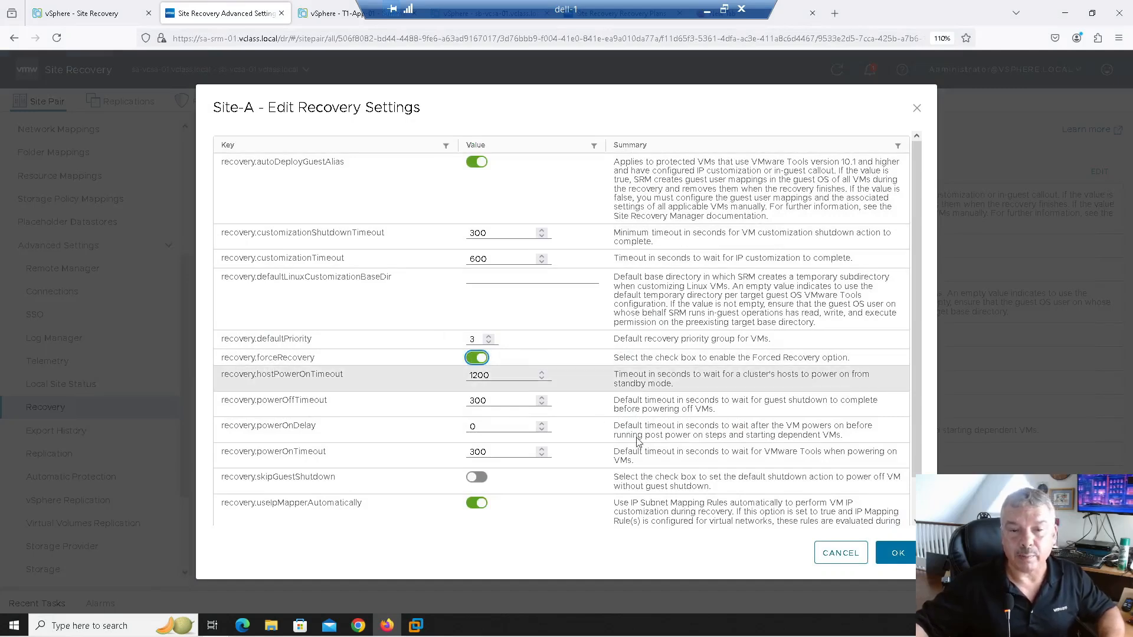
{"action": "left_click", "coordinate": [894, 553]}
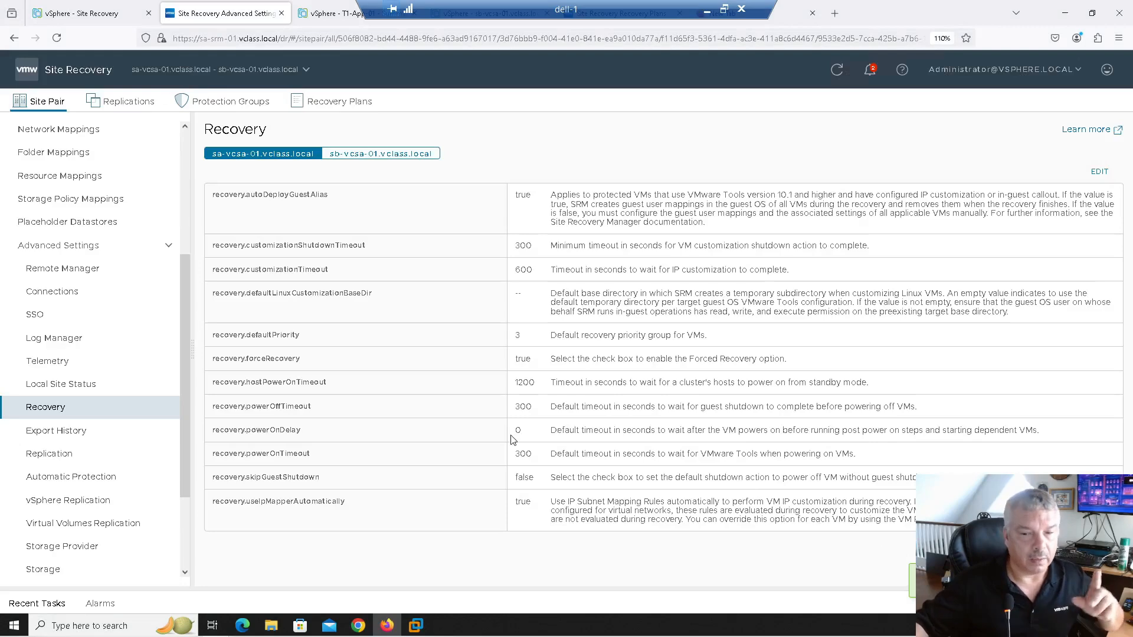
Check the recovery types offered for MY-RP after acknowledging the run confirmation, then cancel the run
{"action": "left_click", "coordinate": [353, 104]}
{"action": "left_click", "coordinate": [73, 169]}
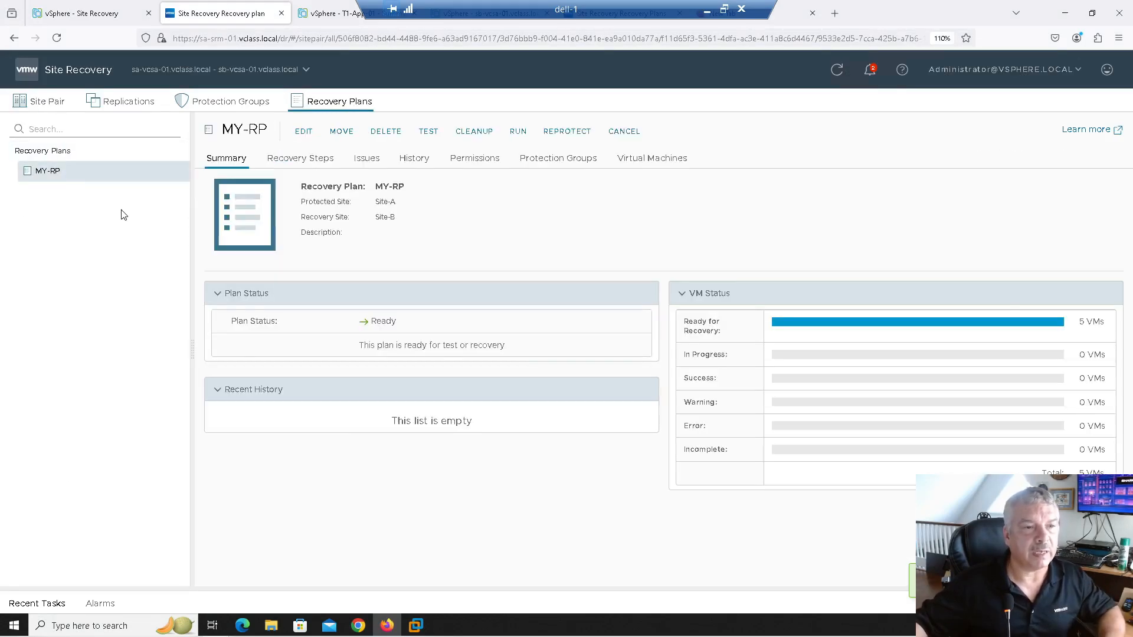
{"action": "left_click", "coordinate": [519, 131]}
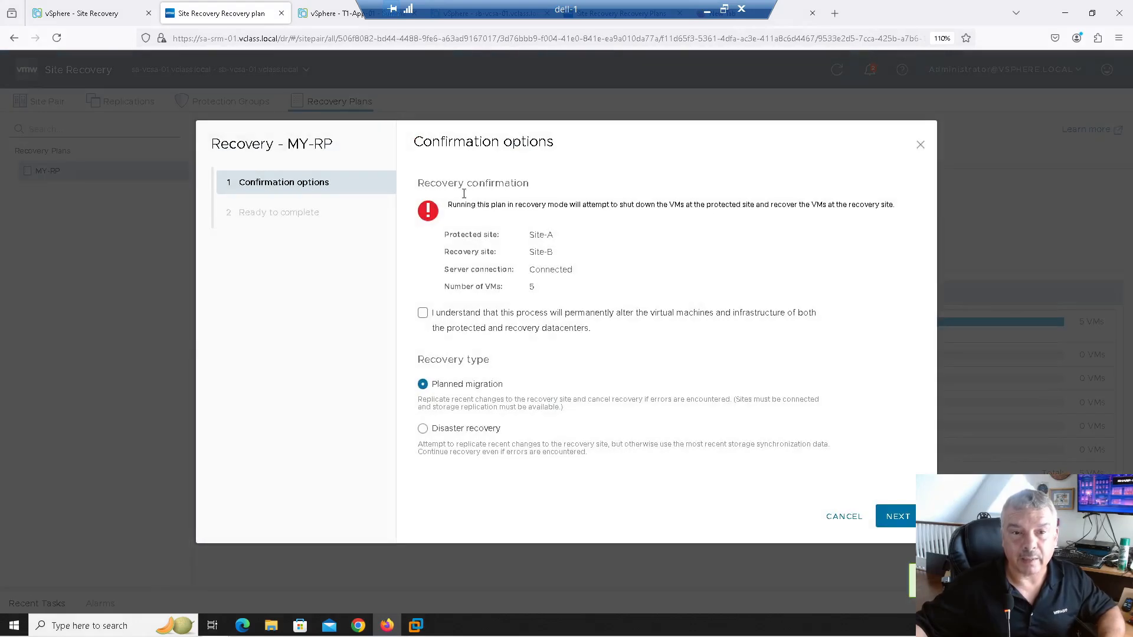
{"action": "left_click", "coordinate": [423, 313]}
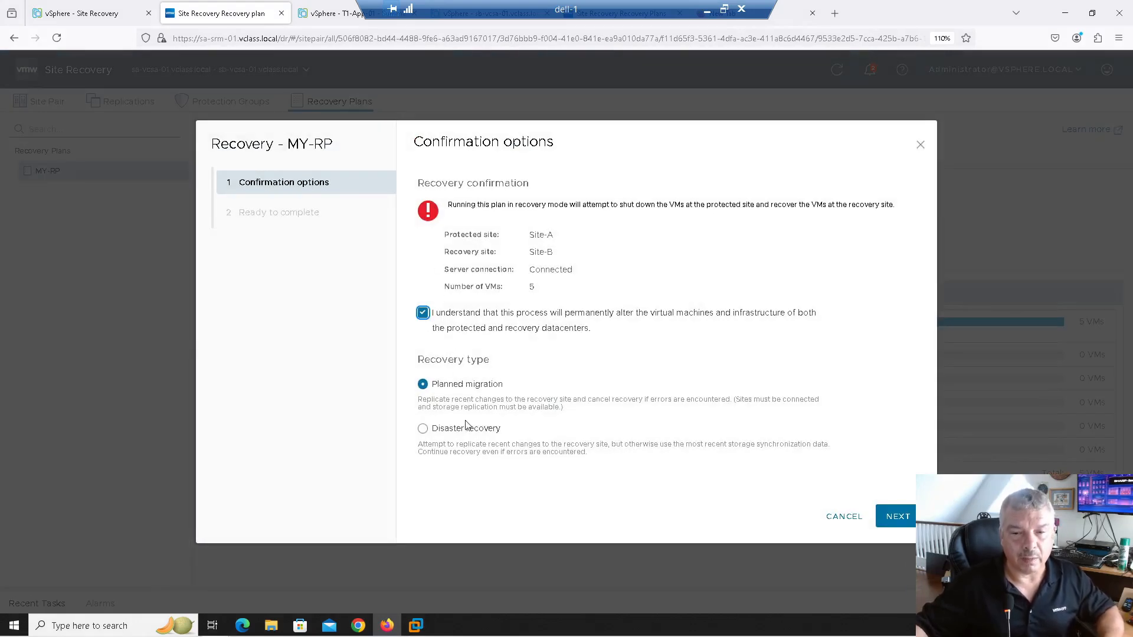
{"action": "left_click", "coordinate": [844, 518]}
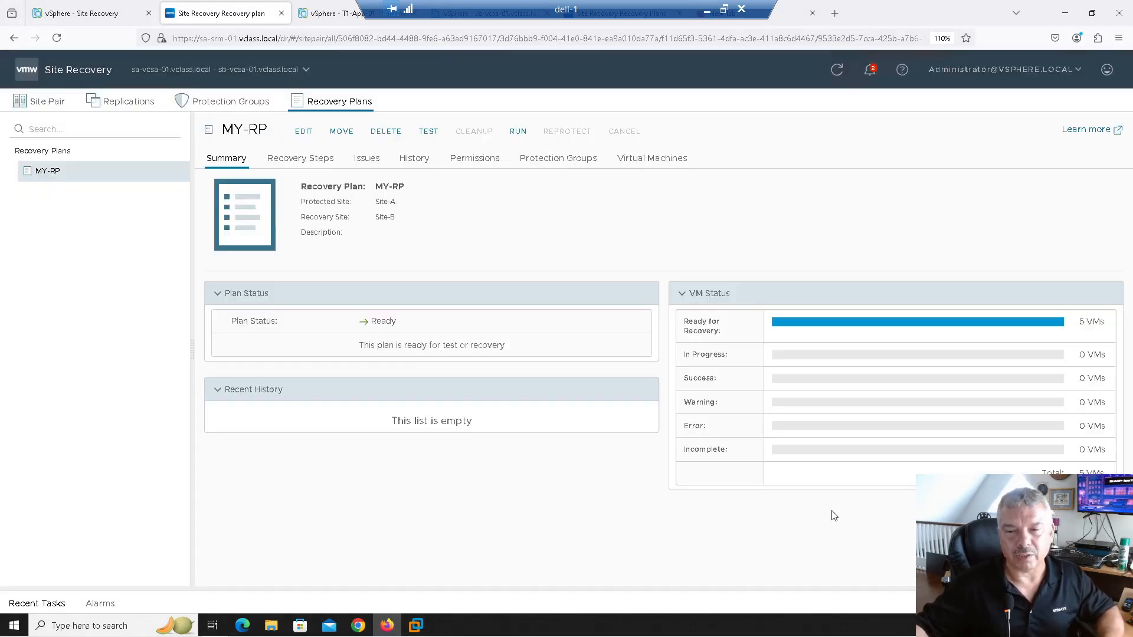
Refresh MY-RP, recheck its run confirmation for a forced recovery option and cancel the run
{"action": "left_click", "coordinate": [835, 72]}
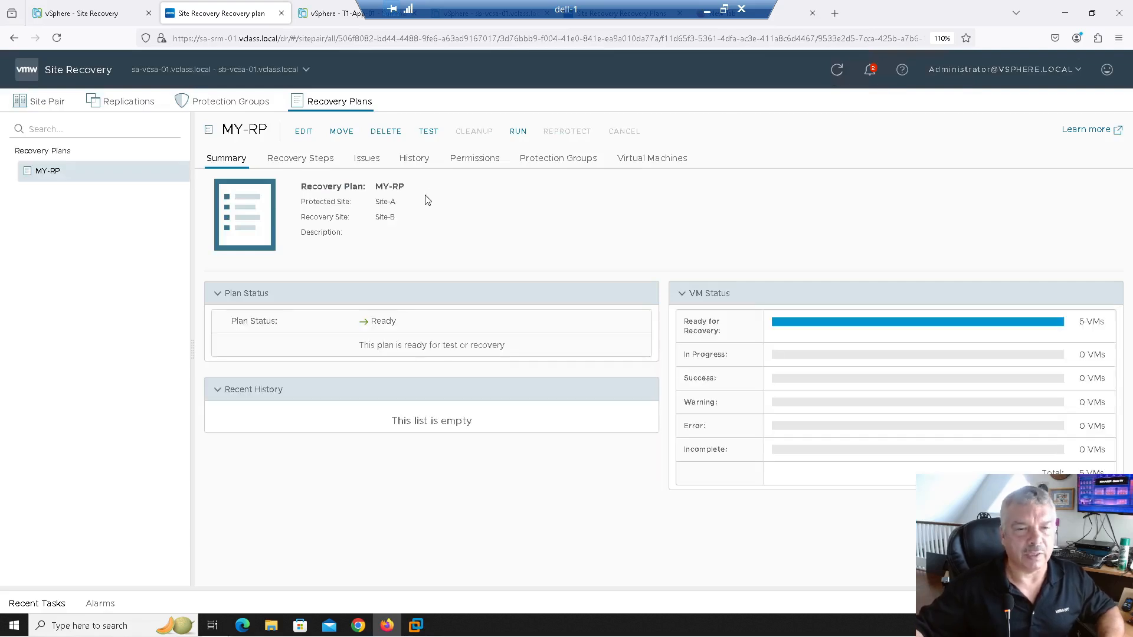
{"action": "left_click", "coordinate": [520, 133]}
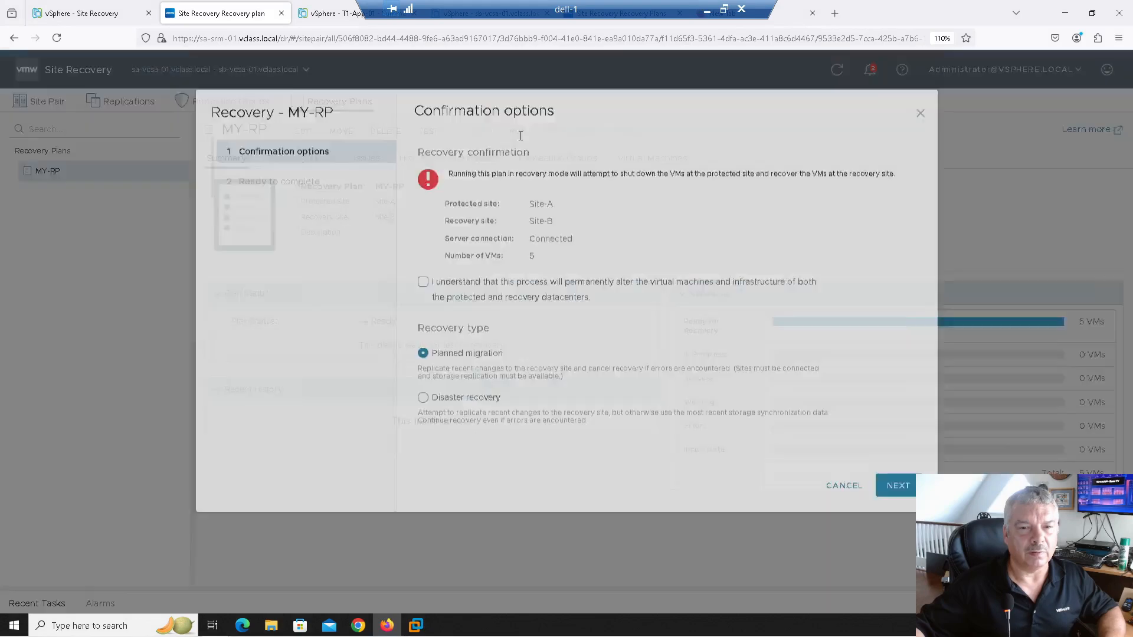
{"action": "left_click", "coordinate": [463, 318]}
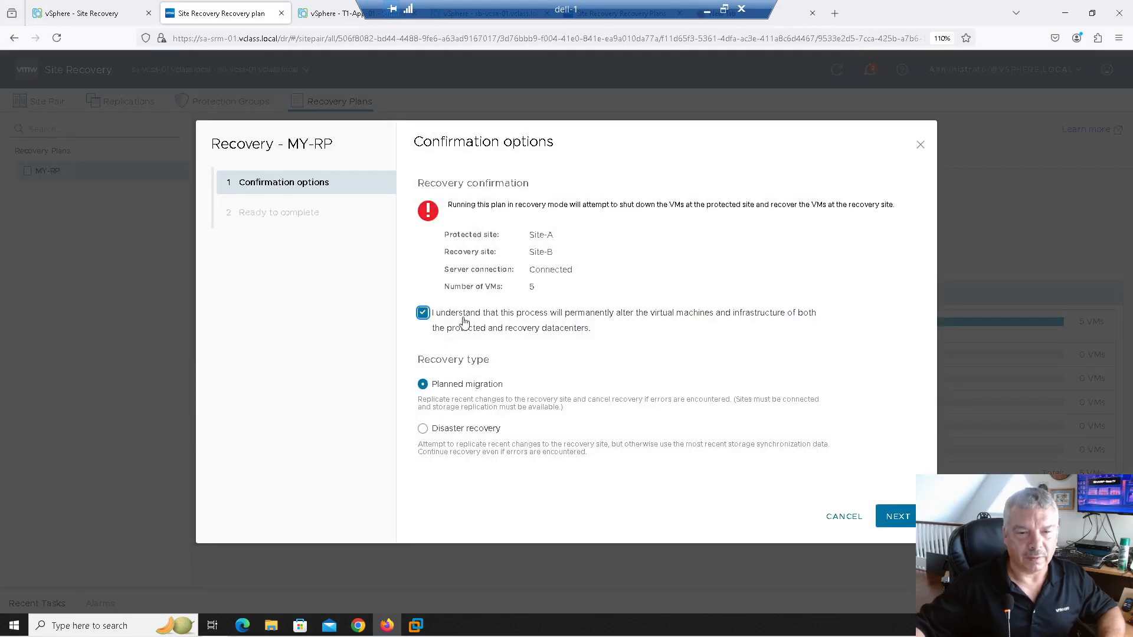
{"action": "left_click", "coordinate": [845, 519]}
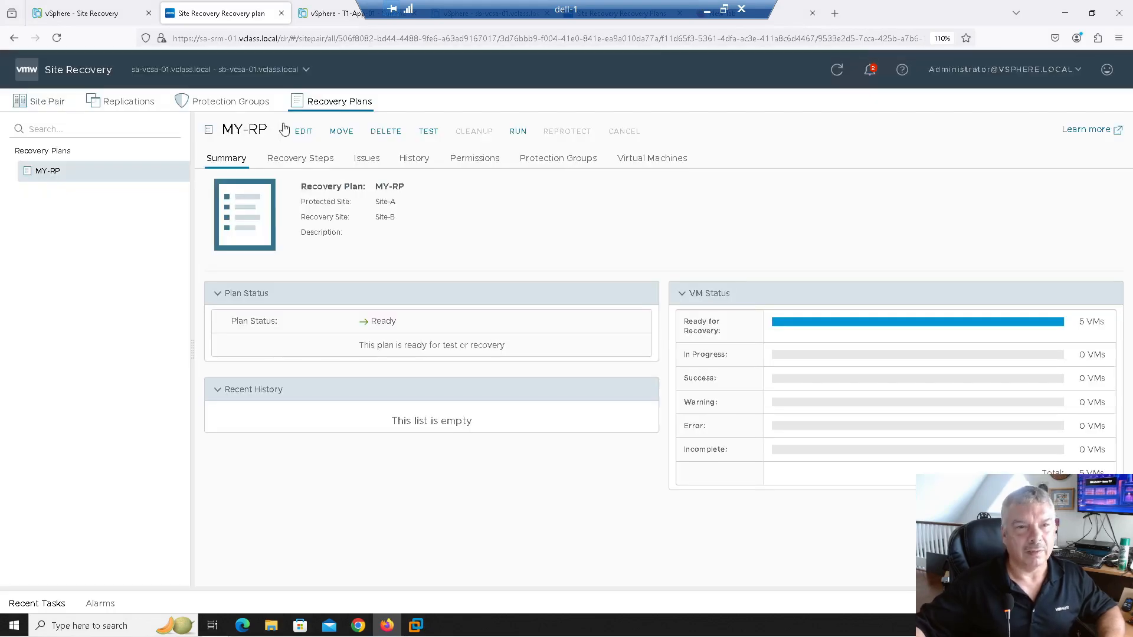
{"action": "left_click", "coordinate": [63, 20]}
{"action": "left_click", "coordinate": [204, 17]}
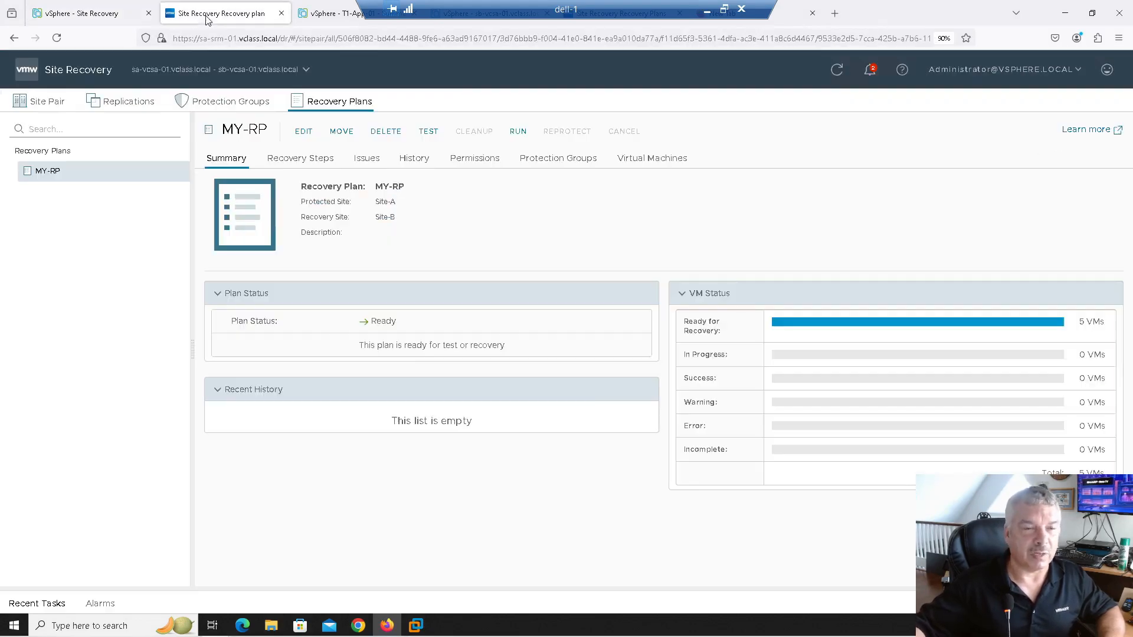
Enable recovery.forceRecovery in the site pair's advanced Recovery settings for sb-vcsa-01 (Site-B)
{"action": "left_click", "coordinate": [44, 103]}
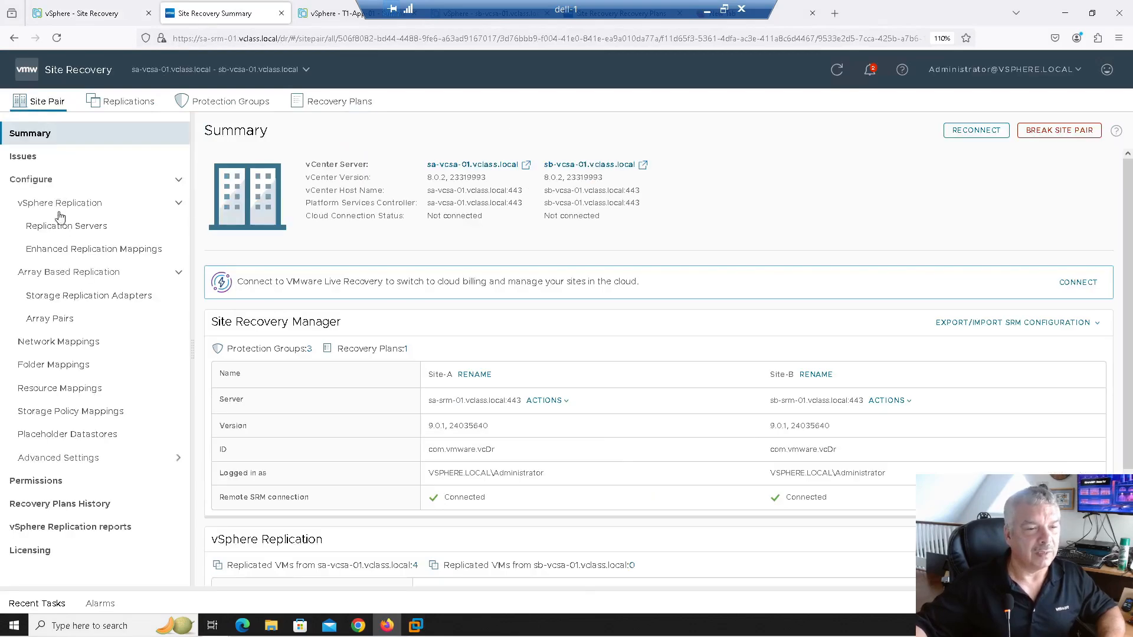
{"action": "left_click", "coordinate": [99, 460]}
{"action": "scroll", "coordinate": [94, 487], "scroll_direction": "down", "scroll_amount": 2}
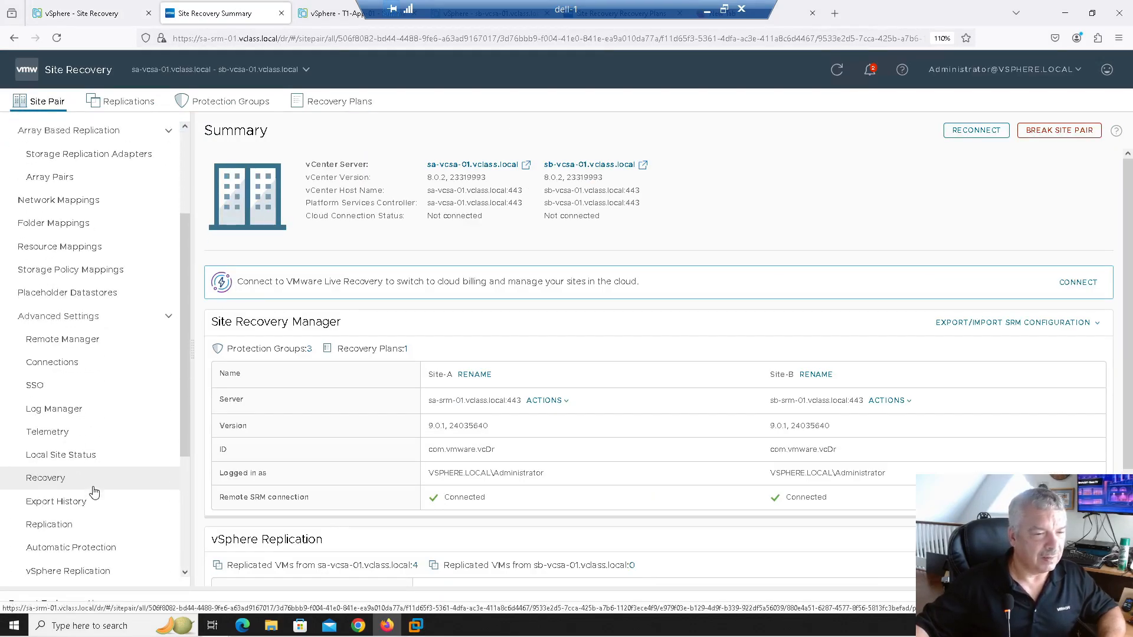
{"action": "left_click", "coordinate": [108, 479]}
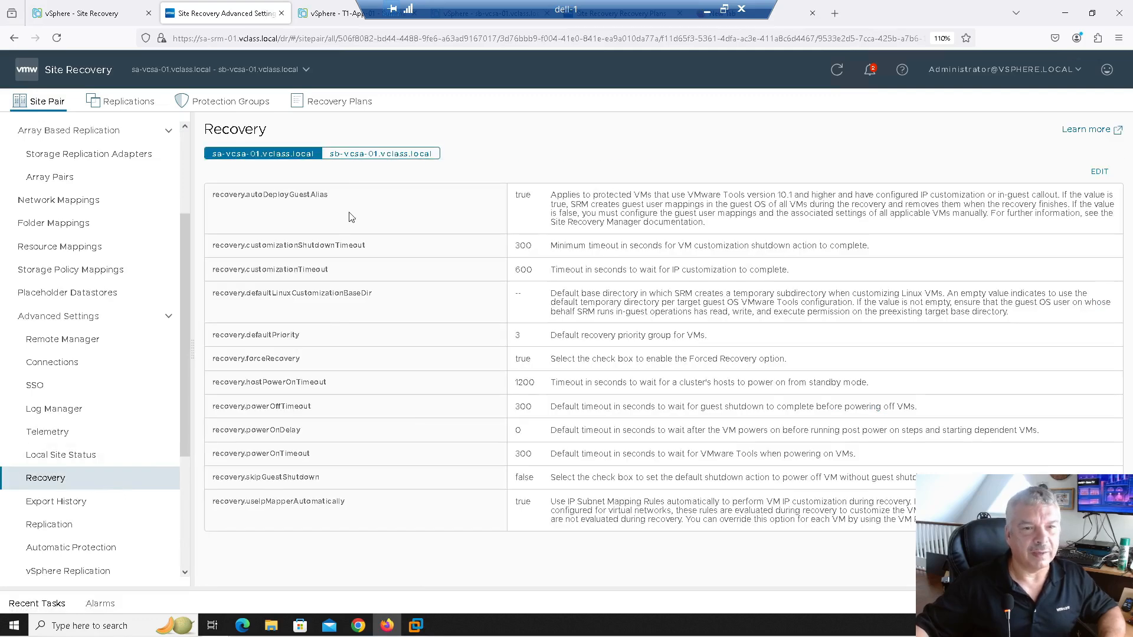
{"action": "left_click", "coordinate": [355, 158]}
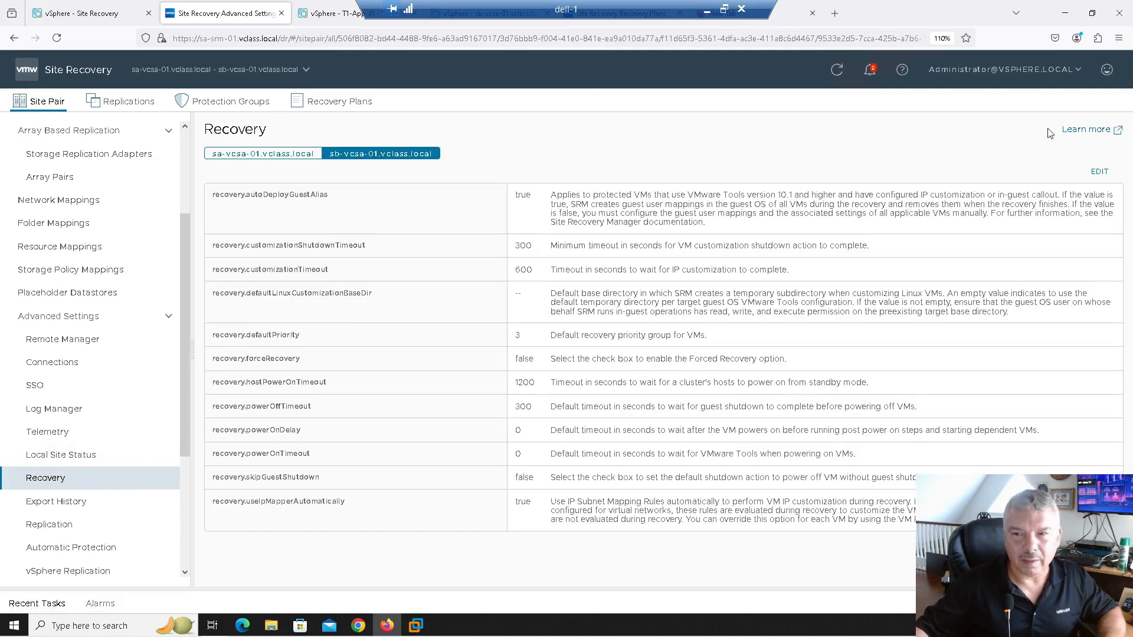
{"action": "left_click", "coordinate": [1100, 172]}
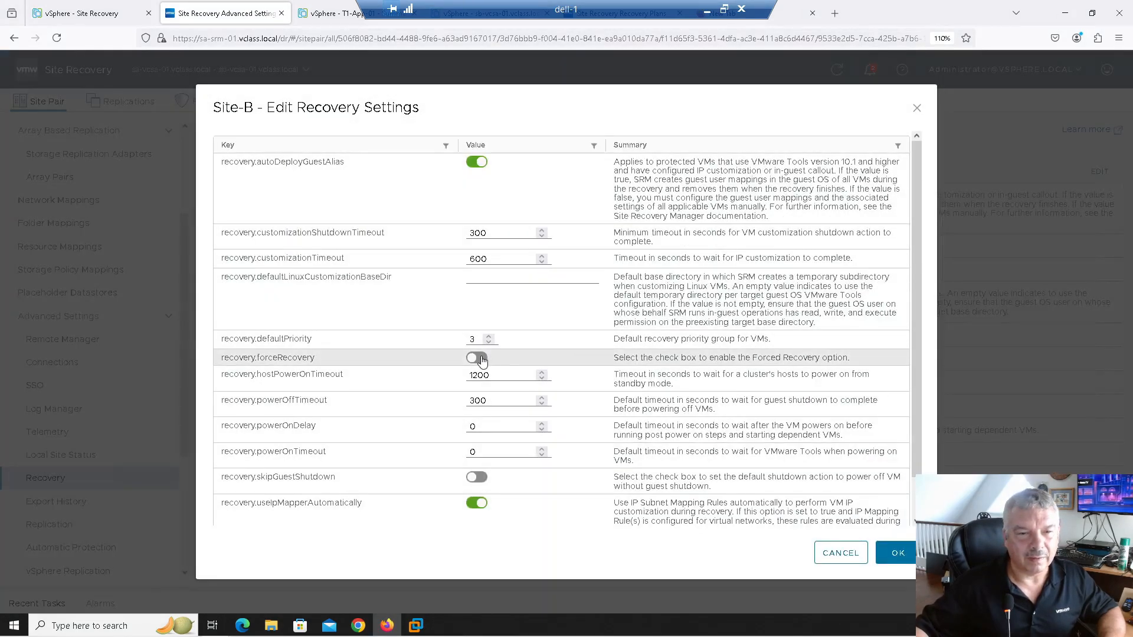
{"action": "left_click", "coordinate": [477, 358]}
{"action": "left_click", "coordinate": [890, 560]}
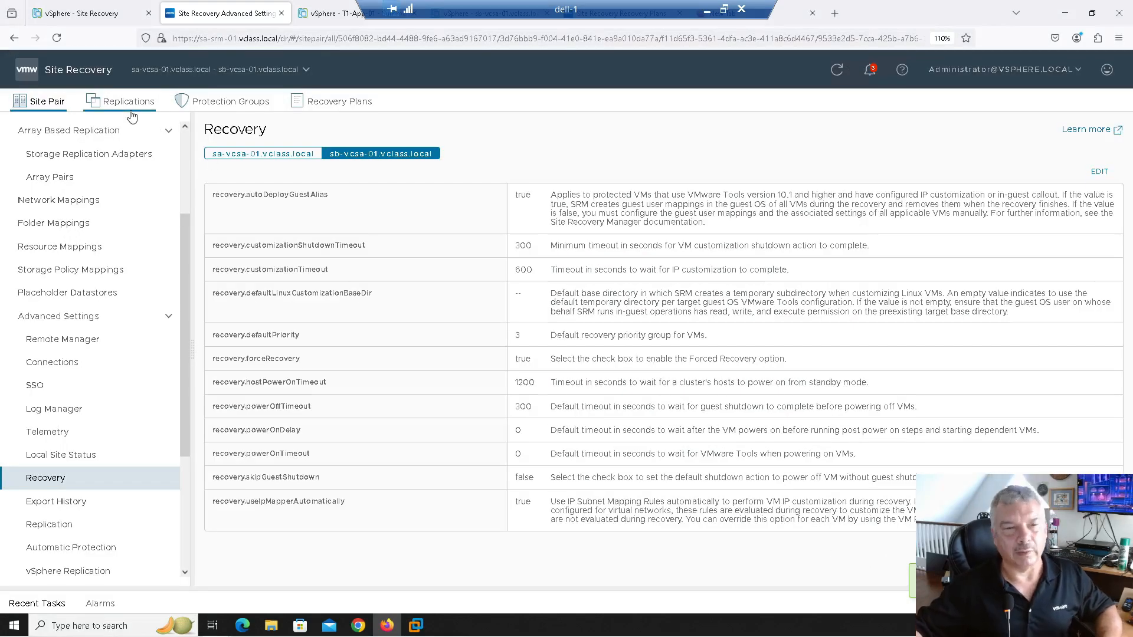
Open the run confirmation for MY-RP, examine Disaster recovery with the Forced recovery option, and leave forced recovery unselected
{"action": "left_click", "coordinate": [366, 98]}
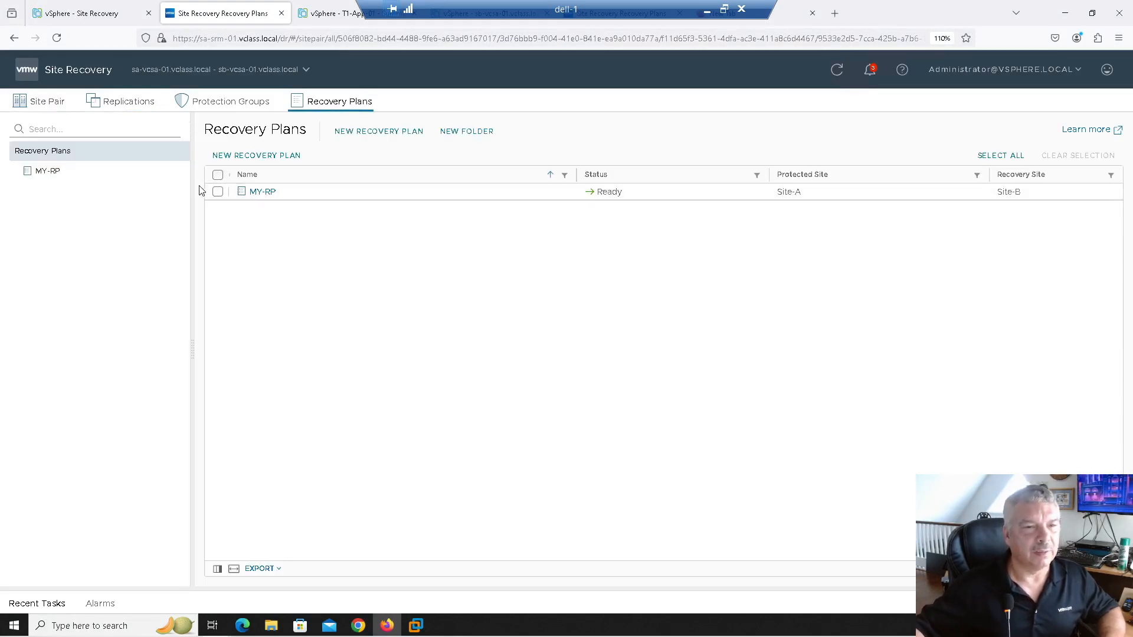
{"action": "left_click", "coordinate": [68, 171]}
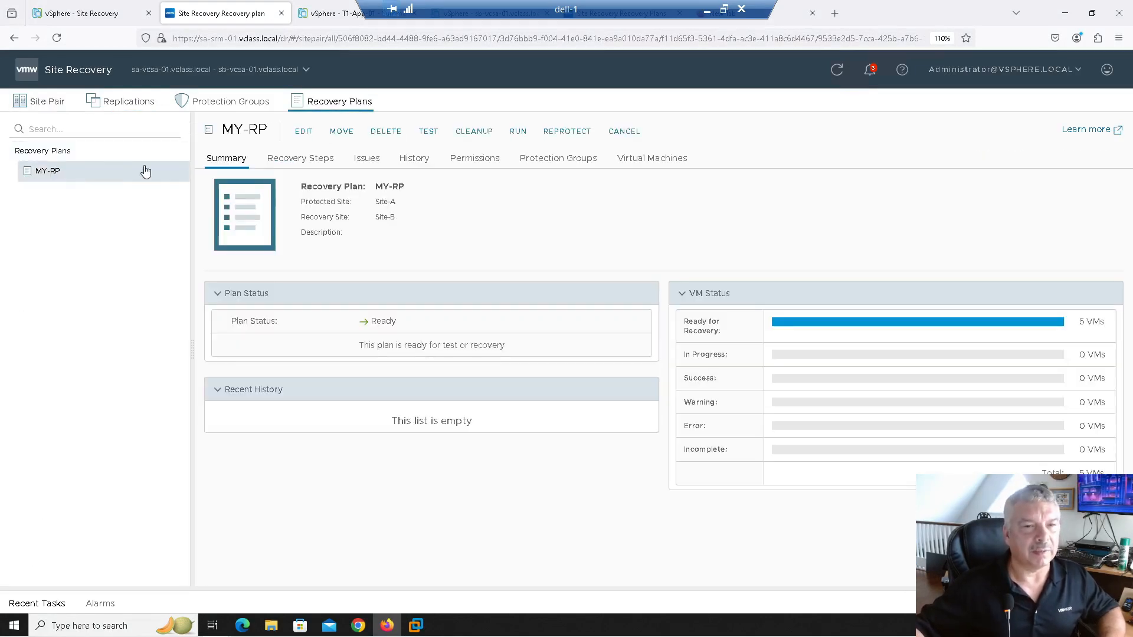
{"action": "left_click", "coordinate": [518, 132]}
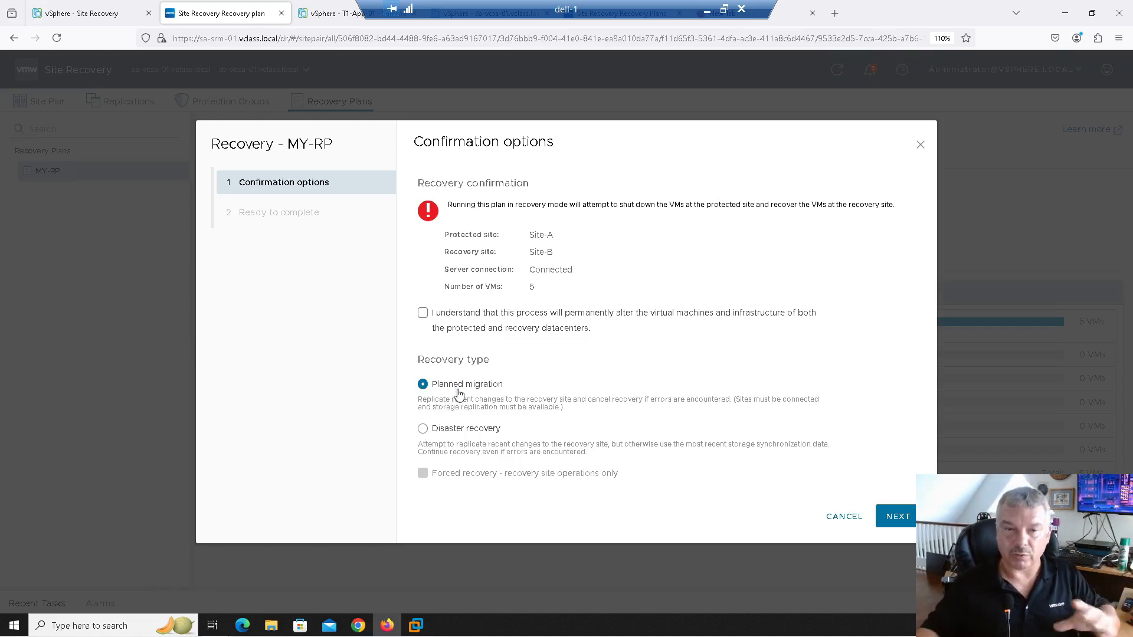
{"action": "left_click", "coordinate": [451, 427]}
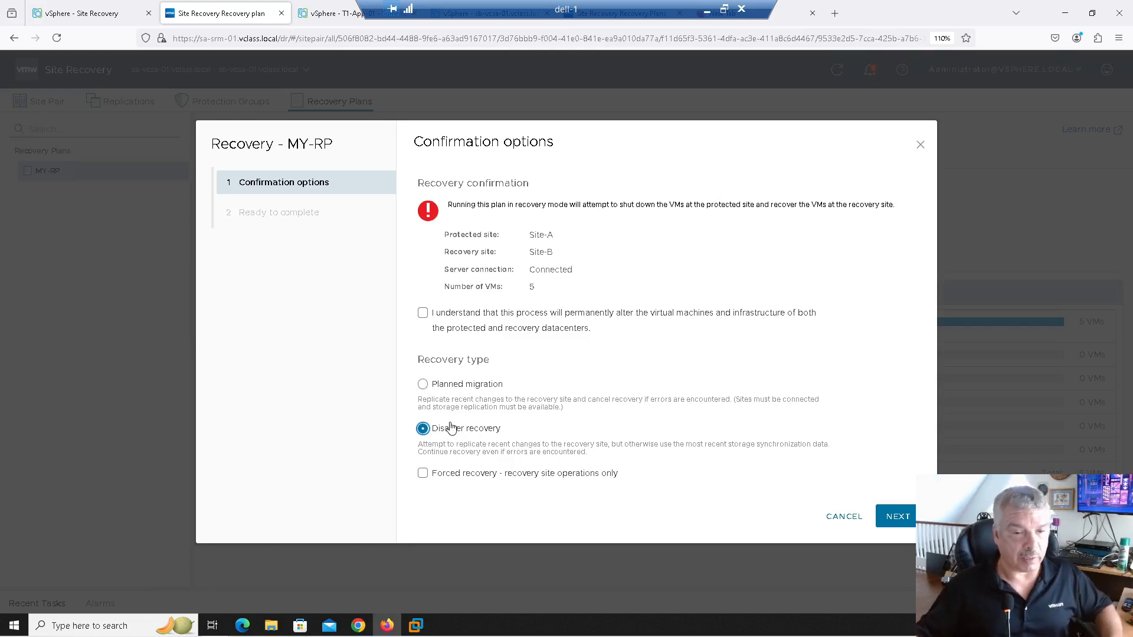
{"action": "left_click", "coordinate": [433, 478]}
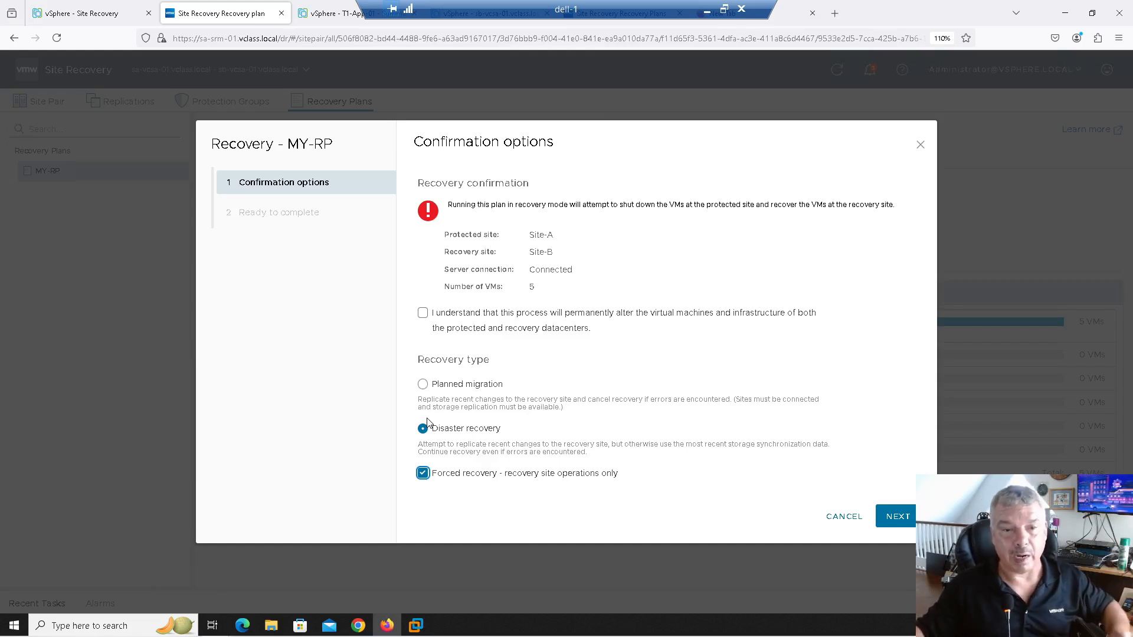
{"action": "left_click", "coordinate": [422, 474]}
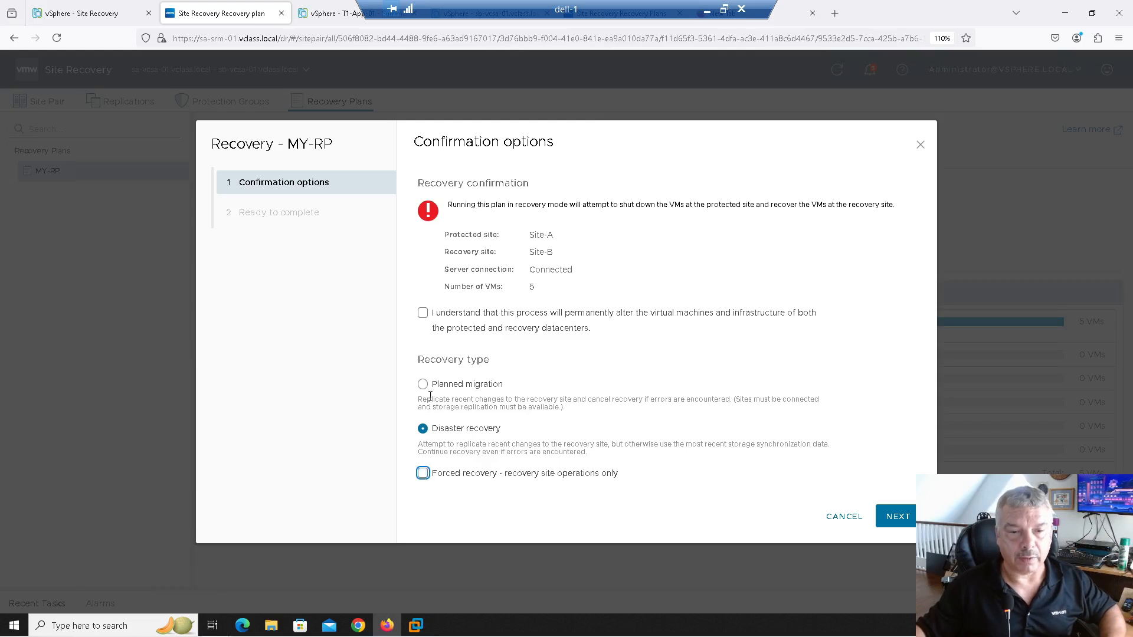
Run MY-RP as a Planned migration, acknowledging the permanent changes to the virtual machines and infrastructure of both datacenters
{"action": "left_click", "coordinate": [422, 384]}
{"action": "left_click", "coordinate": [424, 313]}
{"action": "left_click", "coordinate": [898, 517]}
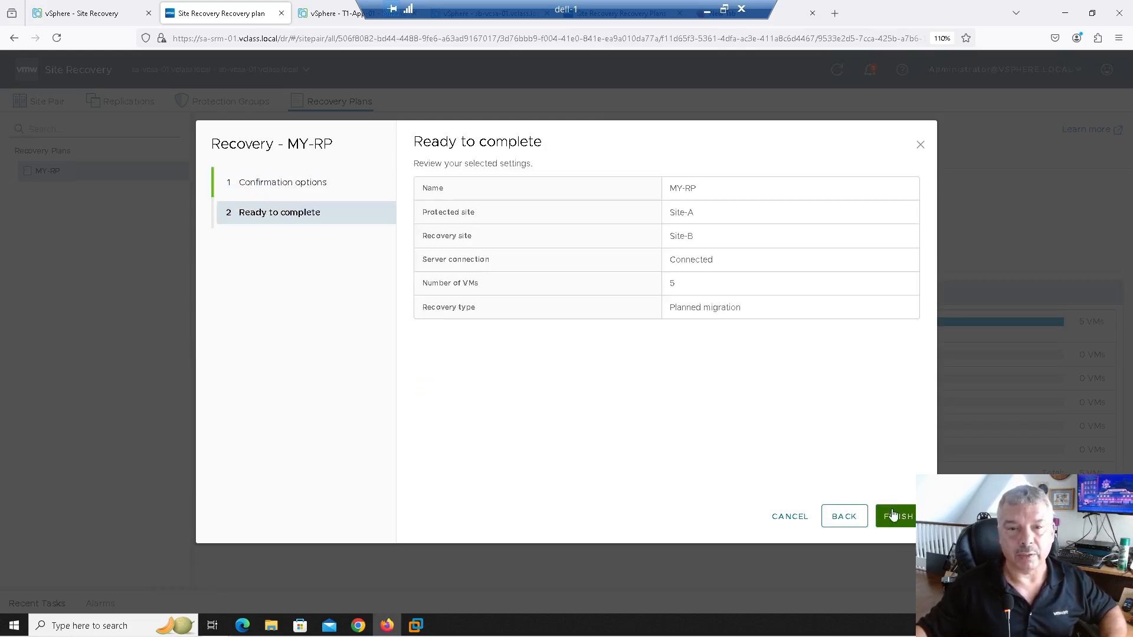
{"action": "left_click", "coordinate": [903, 519]}
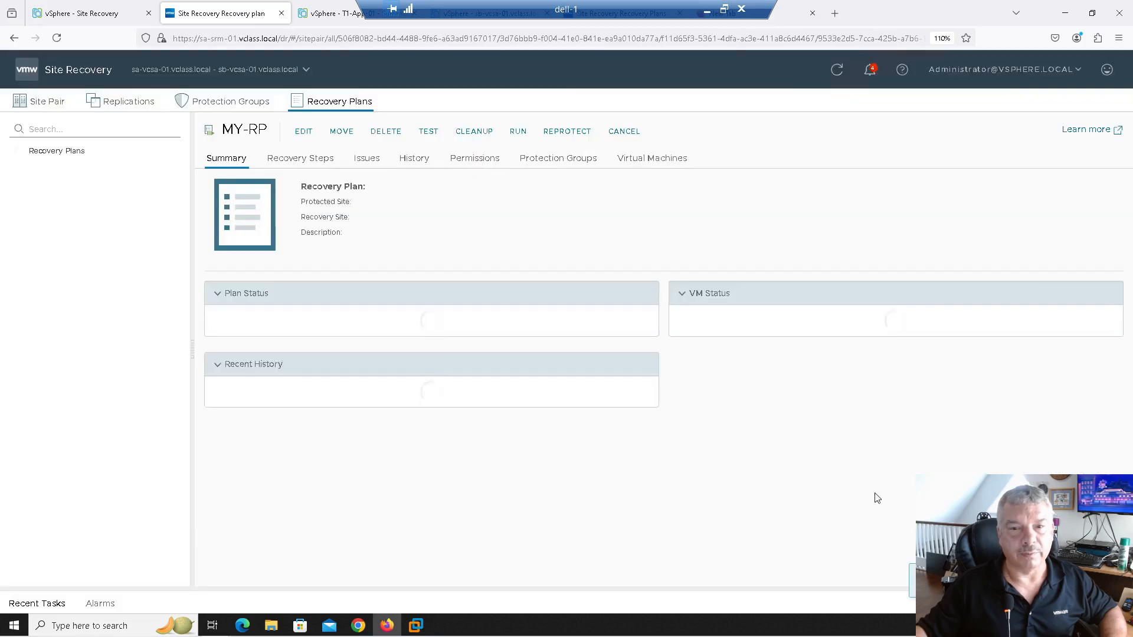
Monitor MY-RP's recovery steps, examining the details for pre-synchronizing storage, preparing protected site VMs and powering on priority 3 VMs
{"action": "left_click", "coordinate": [301, 156]}
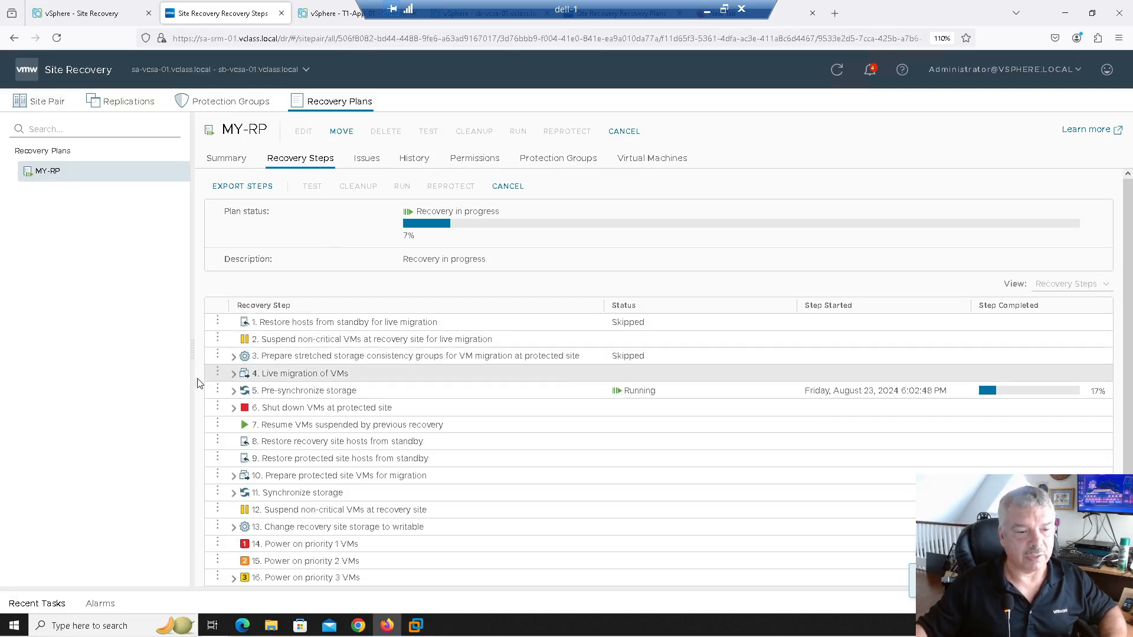
{"action": "key", "text": "ctrl+minus"}
{"action": "key", "text": "ctrl+minus"}
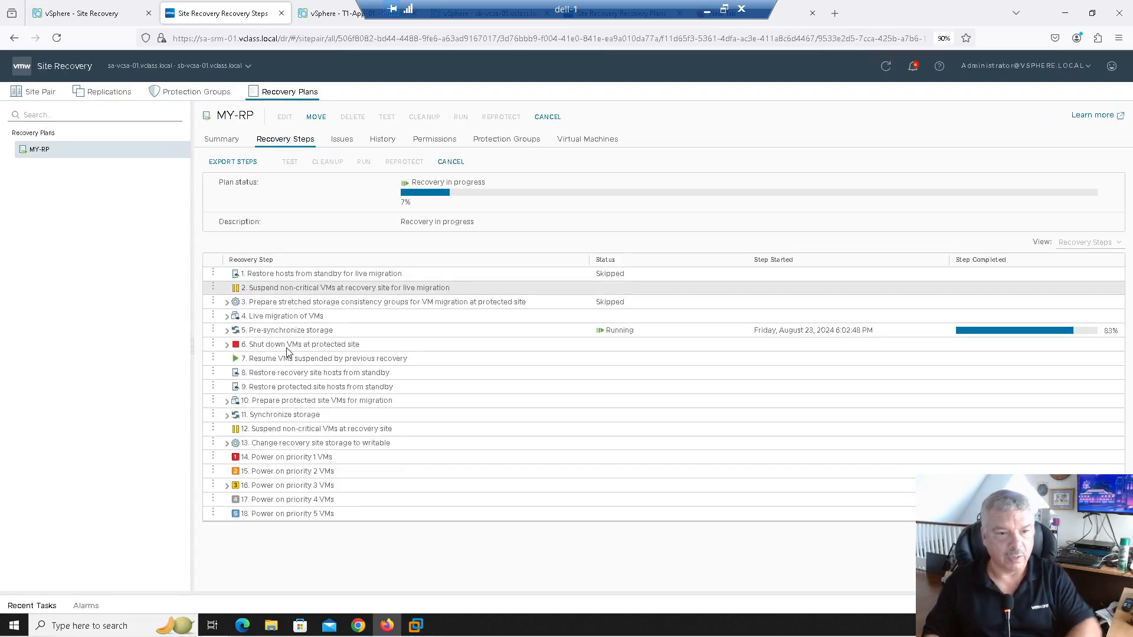
{"action": "left_click", "coordinate": [228, 331]}
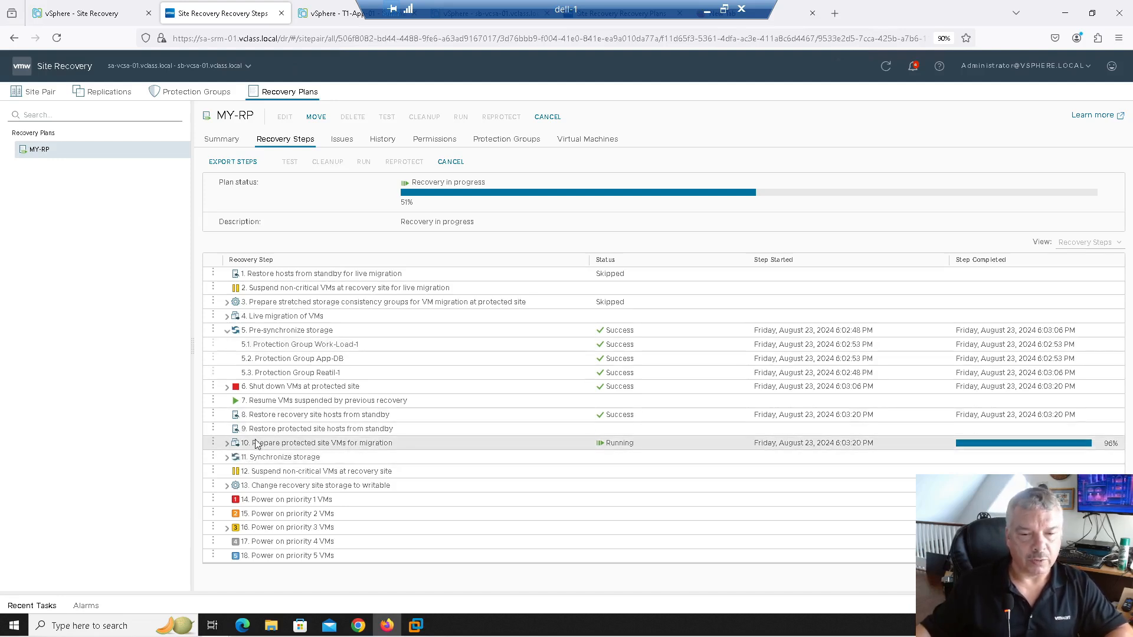
{"action": "left_click", "coordinate": [227, 446]}
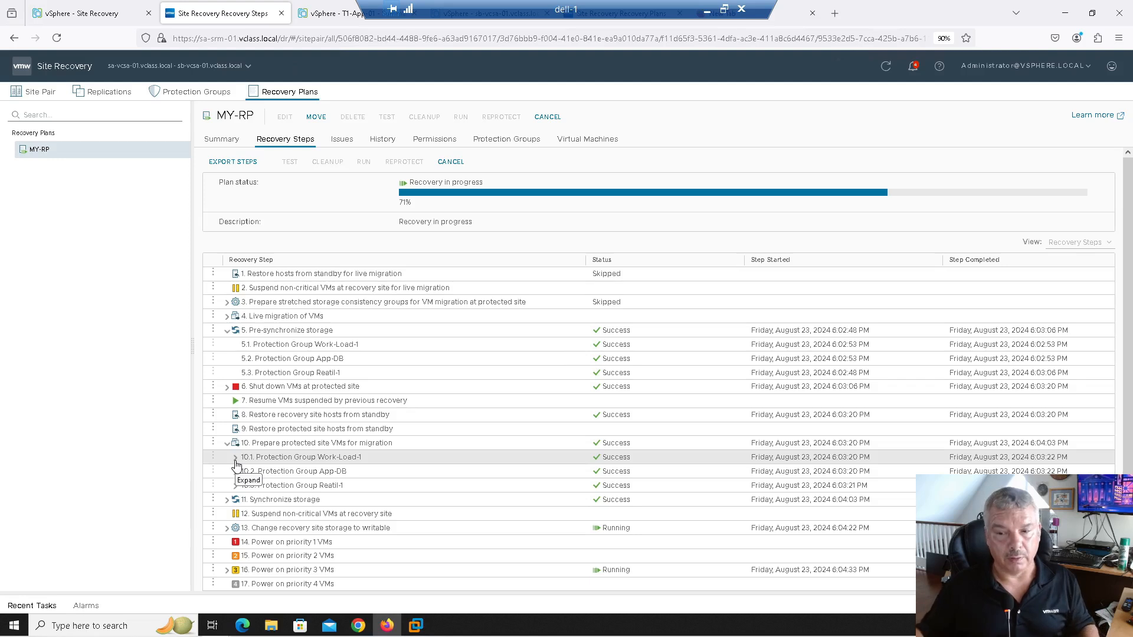
{"action": "scroll", "coordinate": [669, 460], "scroll_direction": "down", "scroll_amount": 1}
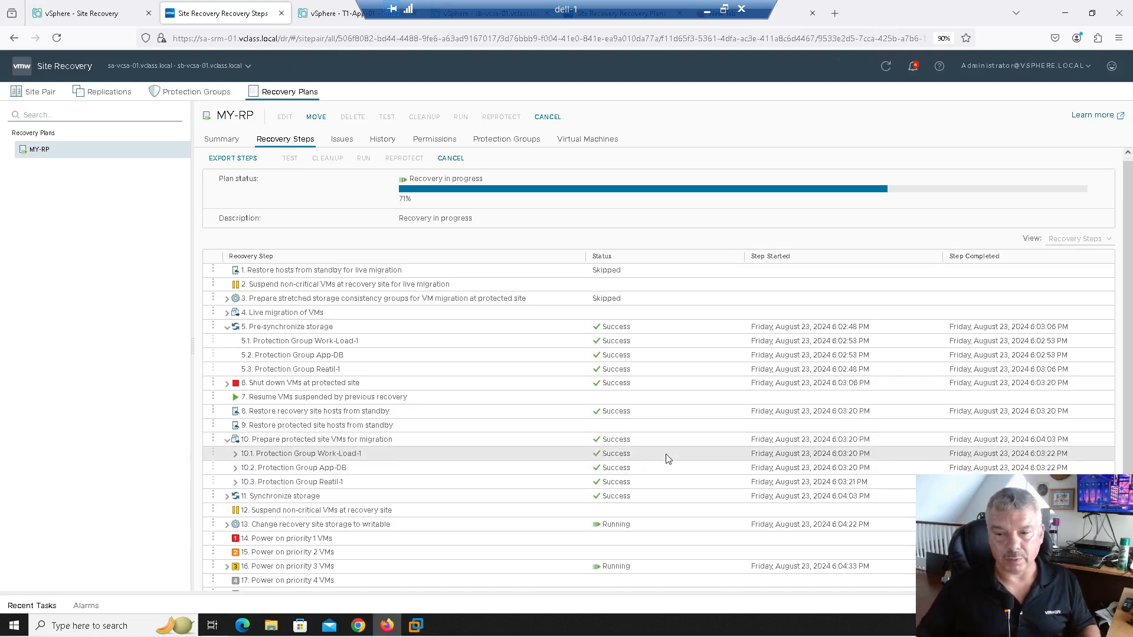
{"action": "left_click", "coordinate": [227, 547]}
{"action": "scroll", "coordinate": [440, 499], "scroll_direction": "down", "scroll_amount": 3}
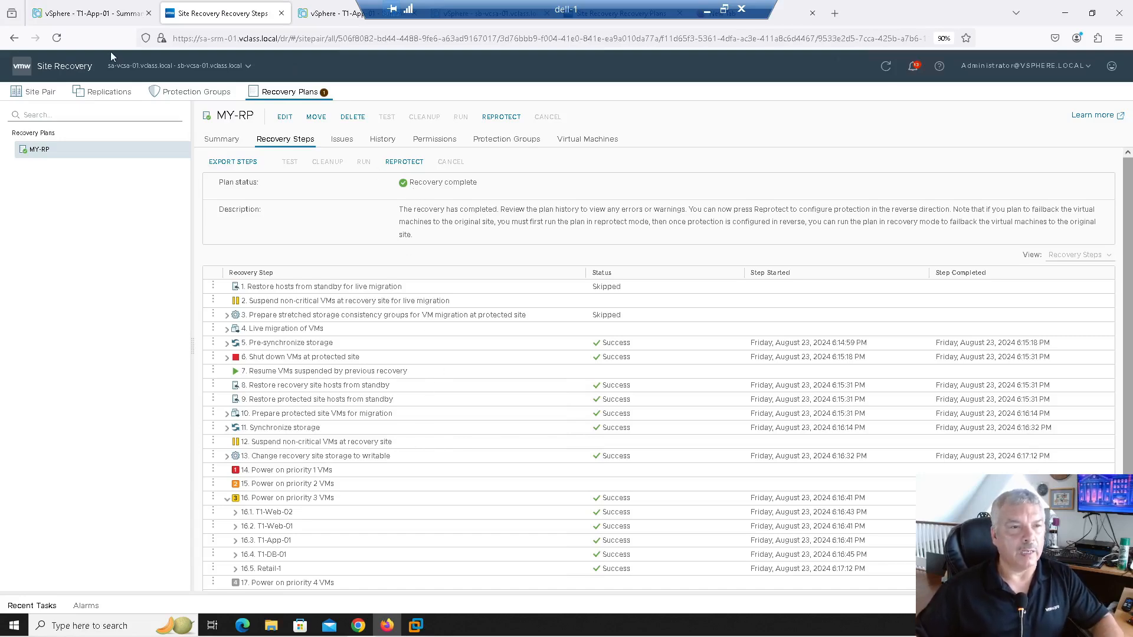
Compare the VMs in the Site-A and Site-B vCenter inventories, and read the reprotect notice in MY-RP's summary
{"action": "left_click", "coordinate": [97, 14]}
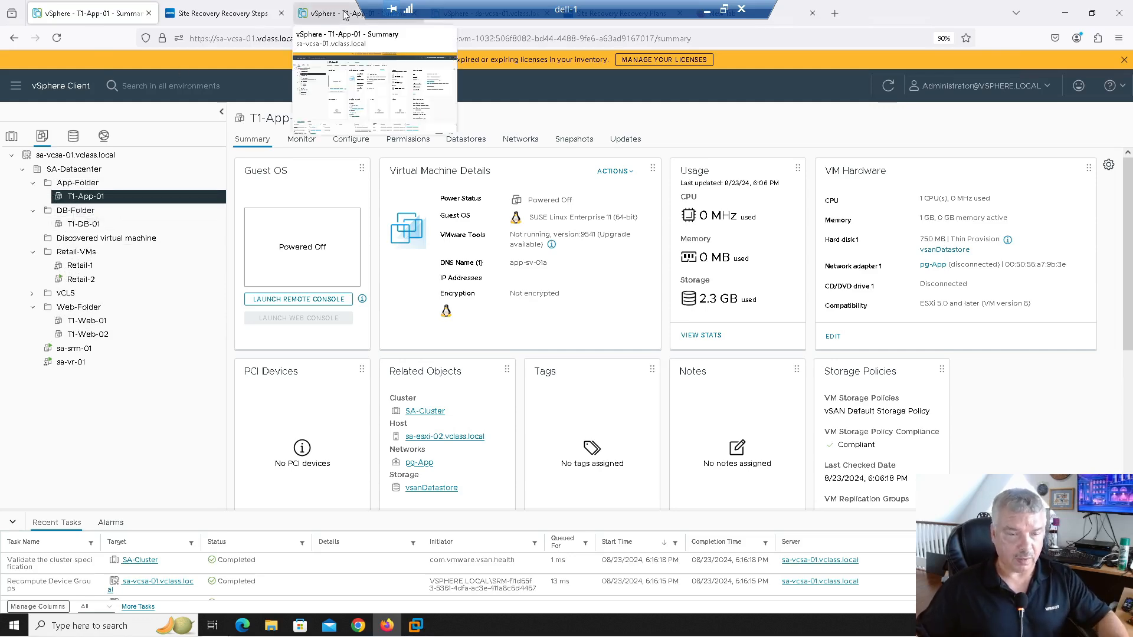
{"action": "left_click", "coordinate": [436, 24]}
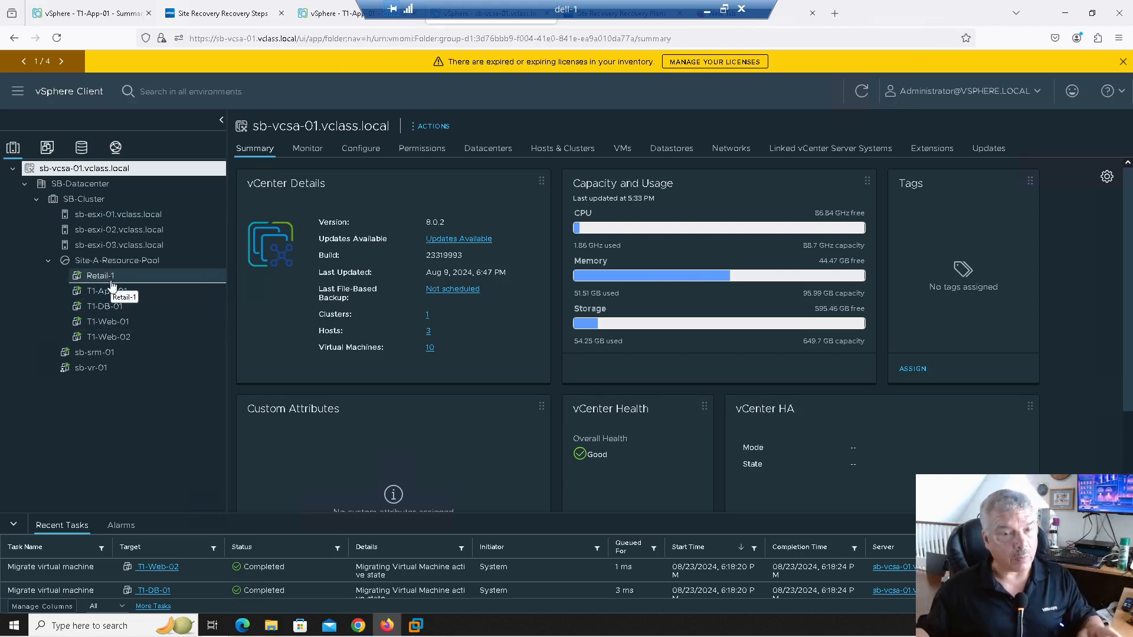
{"action": "left_click", "coordinate": [208, 15]}
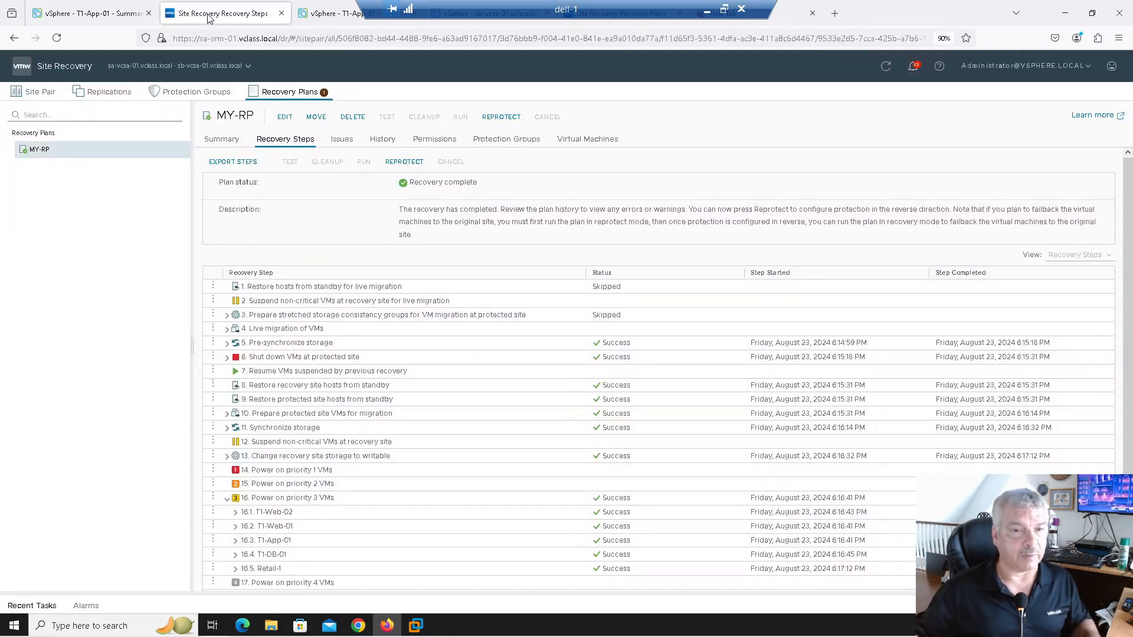
{"action": "left_click", "coordinate": [213, 139]}
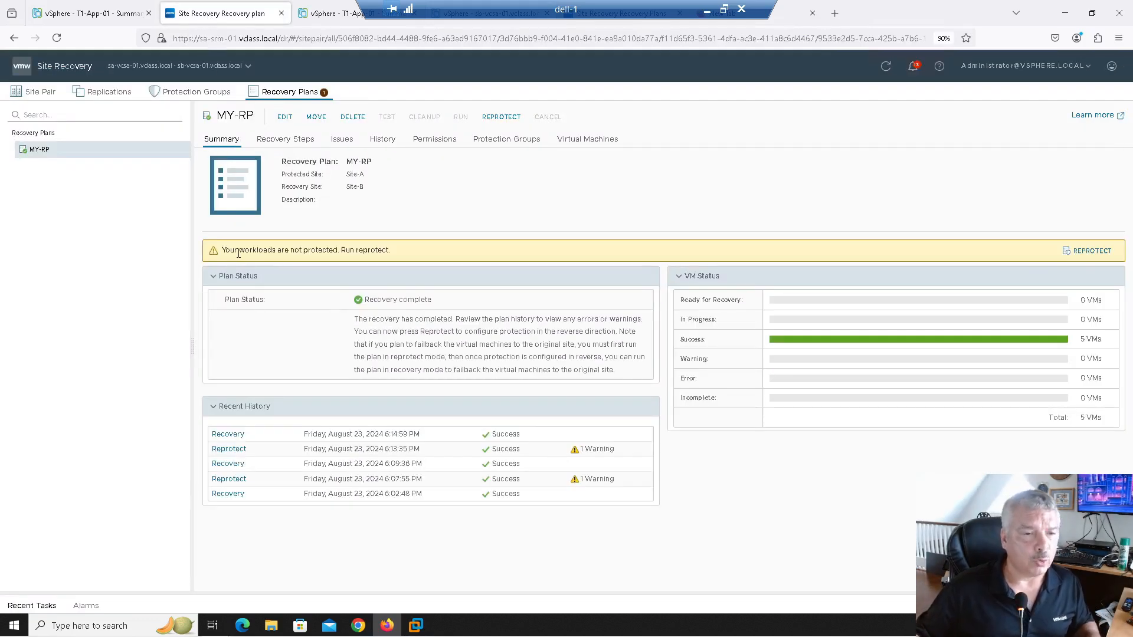
{"action": "left_click_drag", "start_coordinate": [244, 252], "coordinate": [393, 252]}
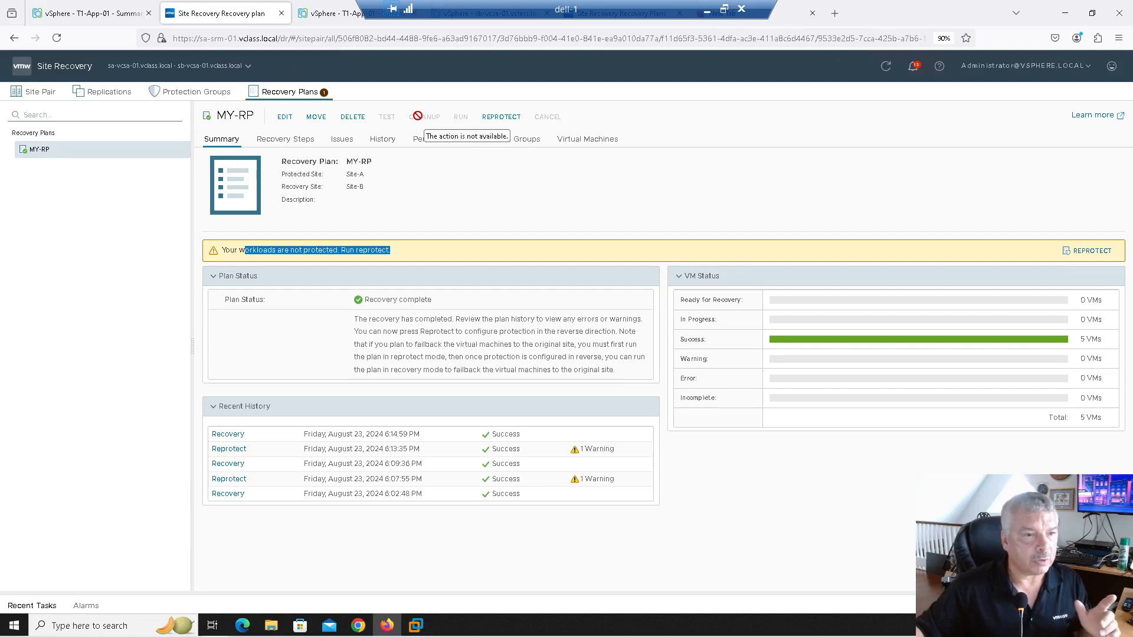
Examine the outgoing and incoming replications between sa-vcsa-01 and sb-vcsa-01, and check the Site-A vCenter inventory
{"action": "left_click", "coordinate": [100, 96]}
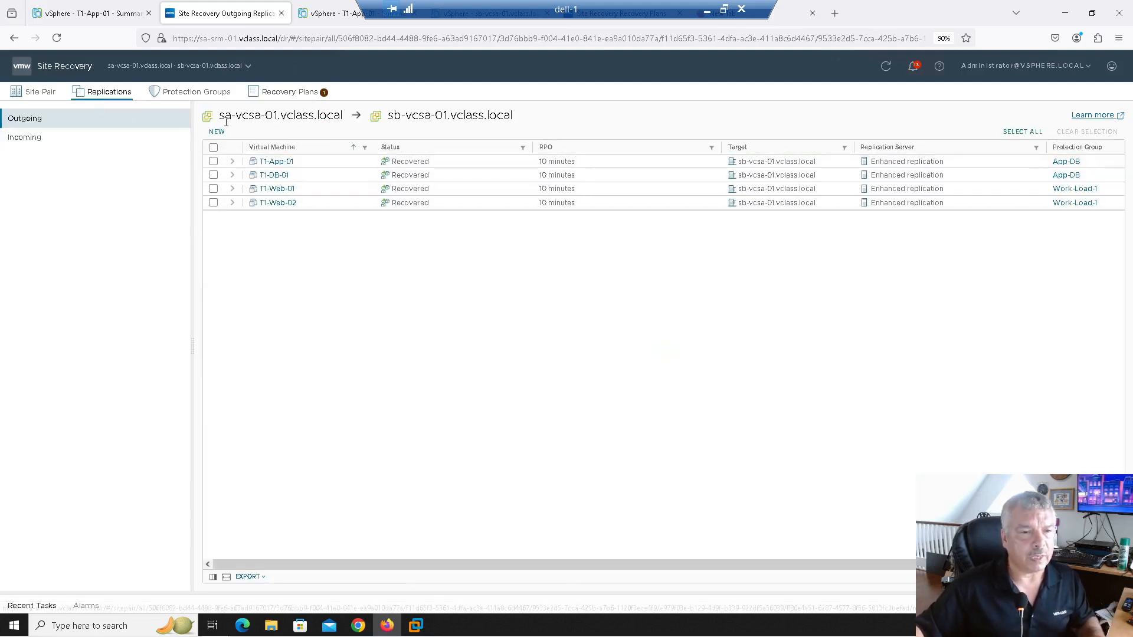
{"action": "left_click_drag", "start_coordinate": [220, 113], "coordinate": [249, 115]}
{"action": "left_click_drag", "start_coordinate": [401, 110], "coordinate": [395, 119]}
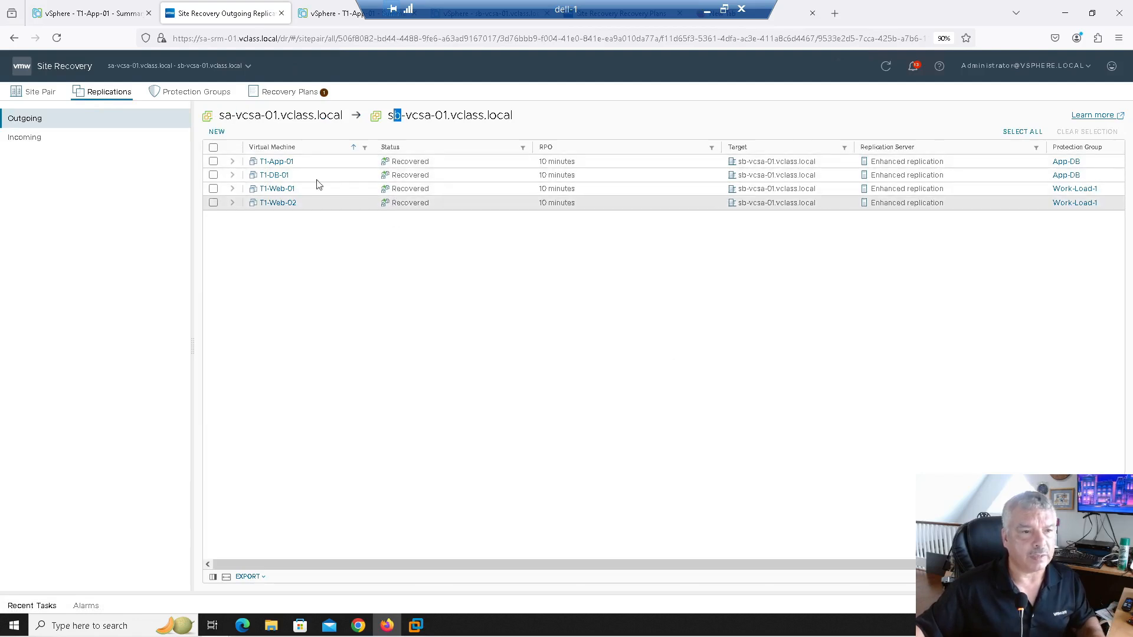
{"action": "left_click", "coordinate": [43, 145]}
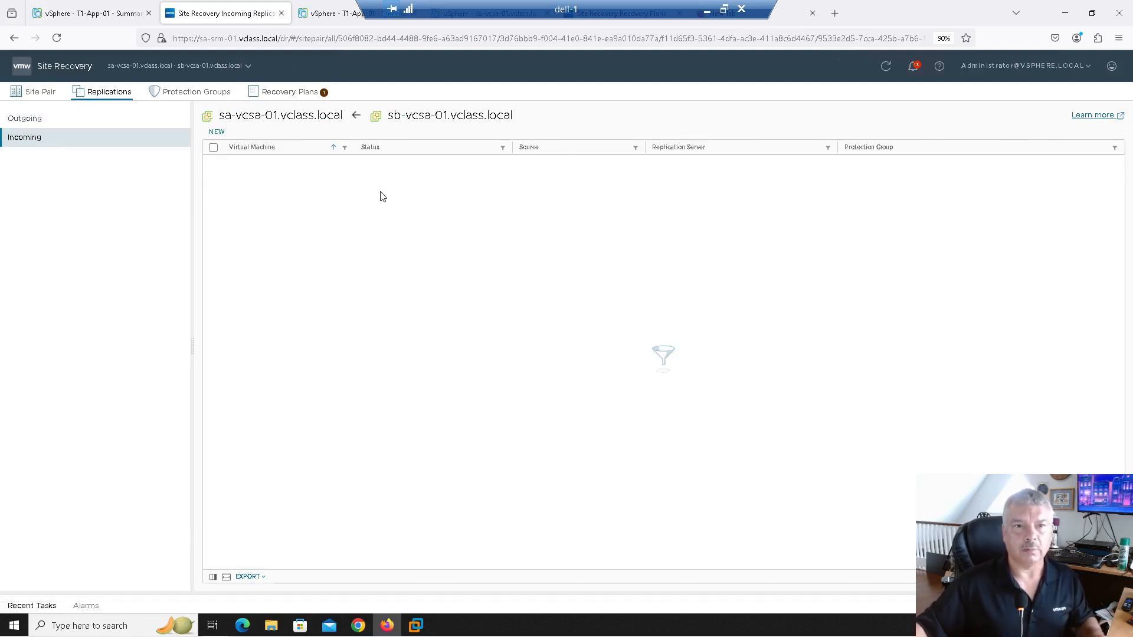
{"action": "left_click_drag", "start_coordinate": [406, 117], "coordinate": [382, 122]}
{"action": "left_click_drag", "start_coordinate": [236, 116], "coordinate": [221, 117]}
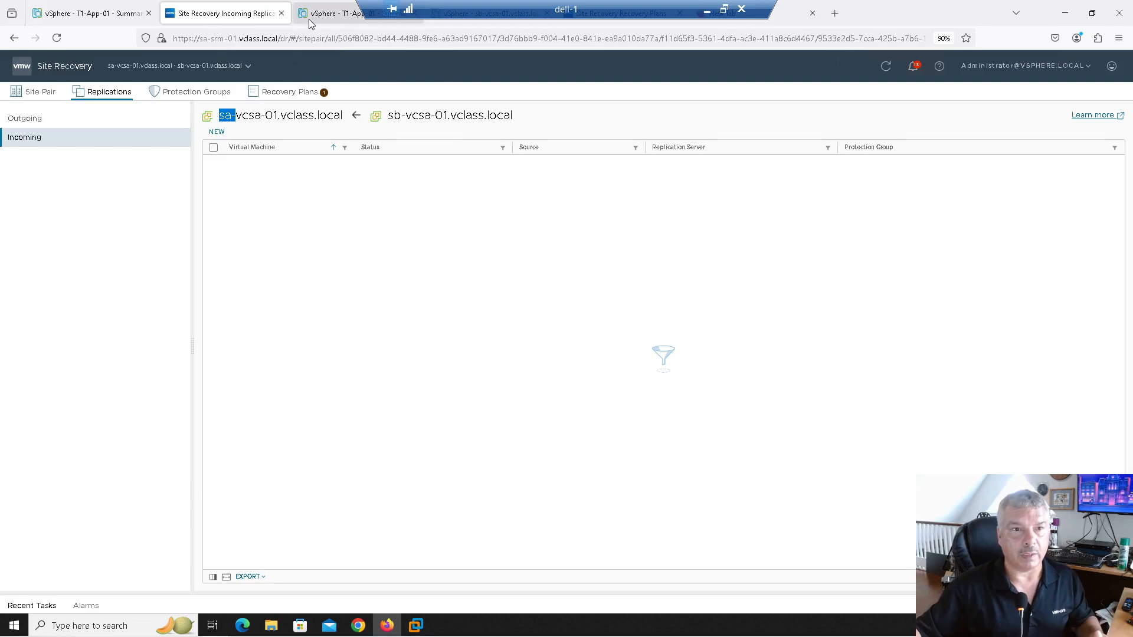
{"action": "left_click", "coordinate": [137, 16]}
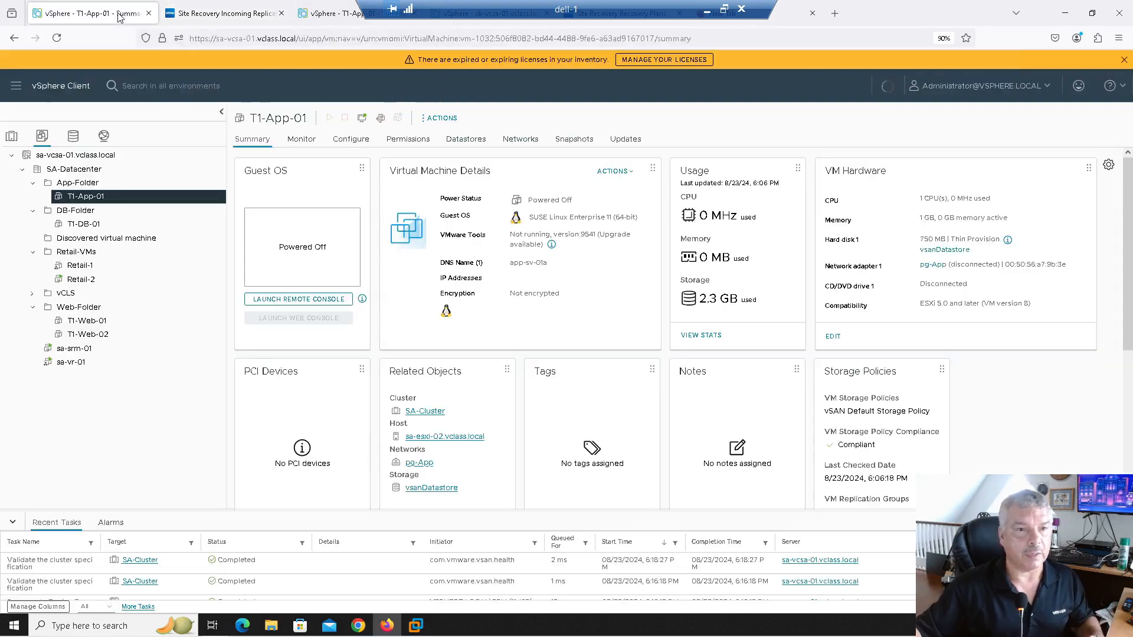
Reprotect MY-RP from Site-B to Site-A without ignoring cleanup warnings, acknowledging the confirmation, and view its recovery steps
{"action": "left_click", "coordinate": [208, 16]}
{"action": "left_click", "coordinate": [295, 93]}
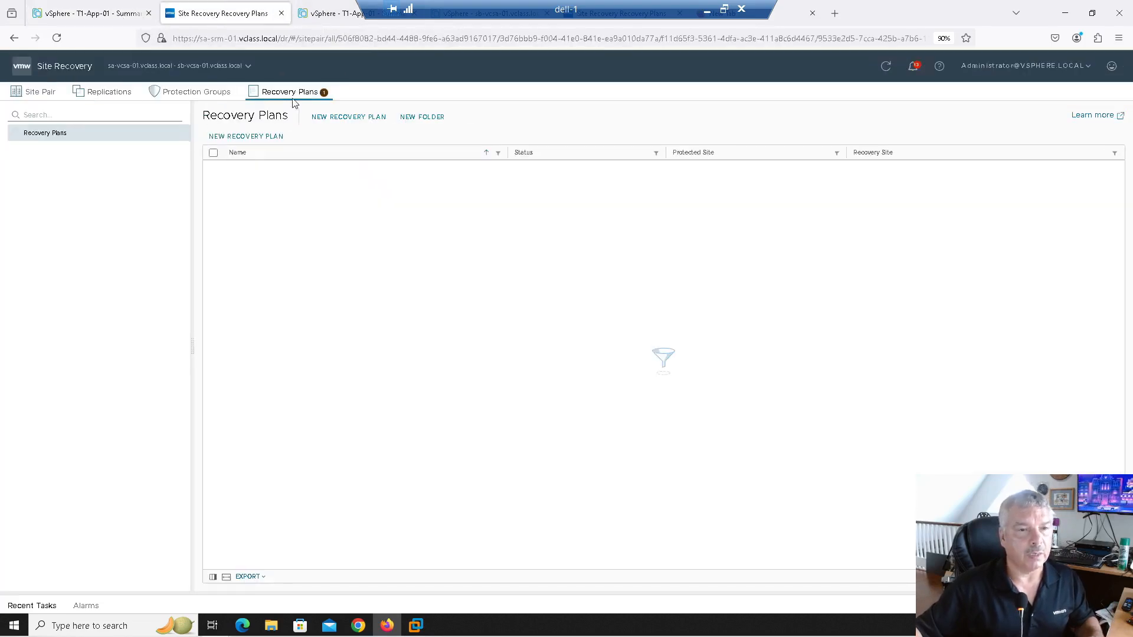
{"action": "left_click", "coordinate": [93, 155]}
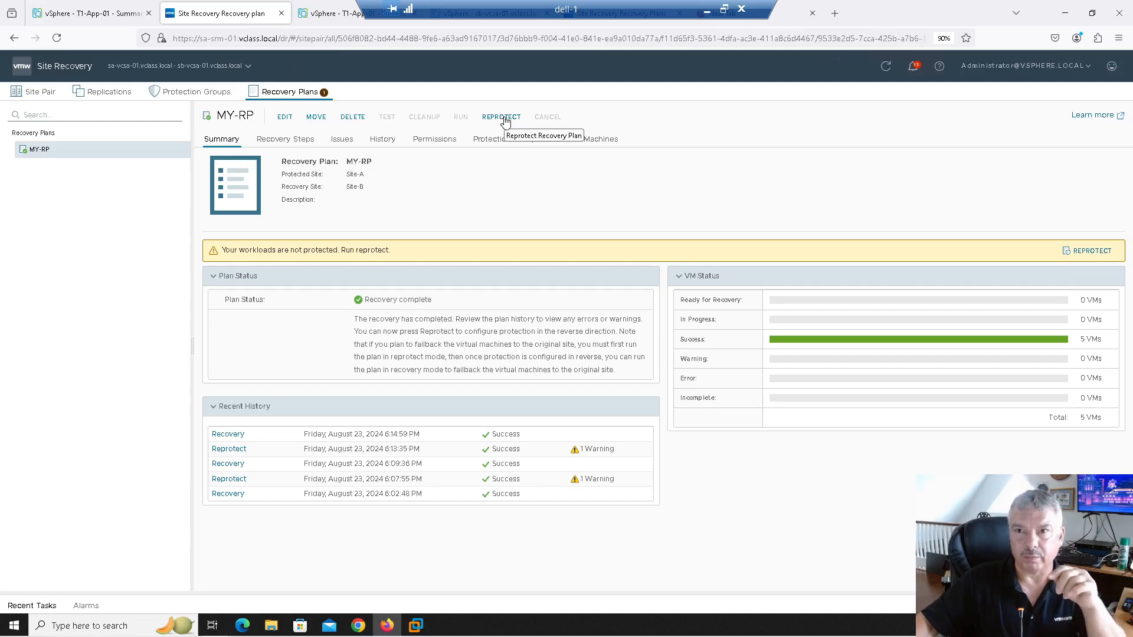
{"action": "left_click", "coordinate": [502, 118]}
{"action": "left_click", "coordinate": [449, 275]}
{"action": "left_click", "coordinate": [840, 523]}
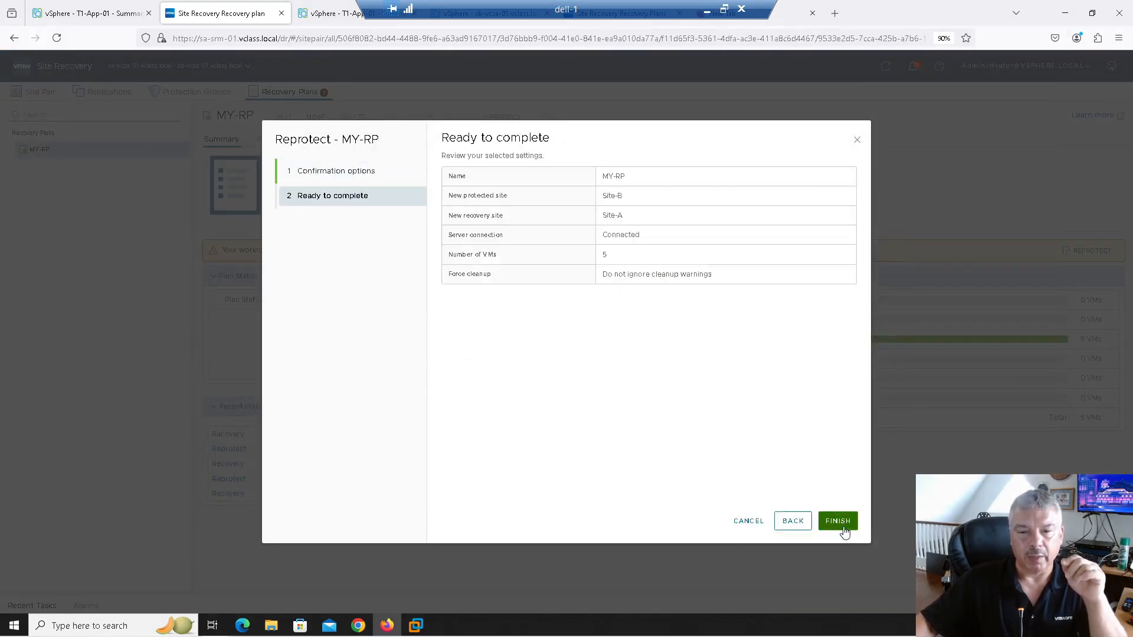
{"action": "left_click", "coordinate": [839, 522]}
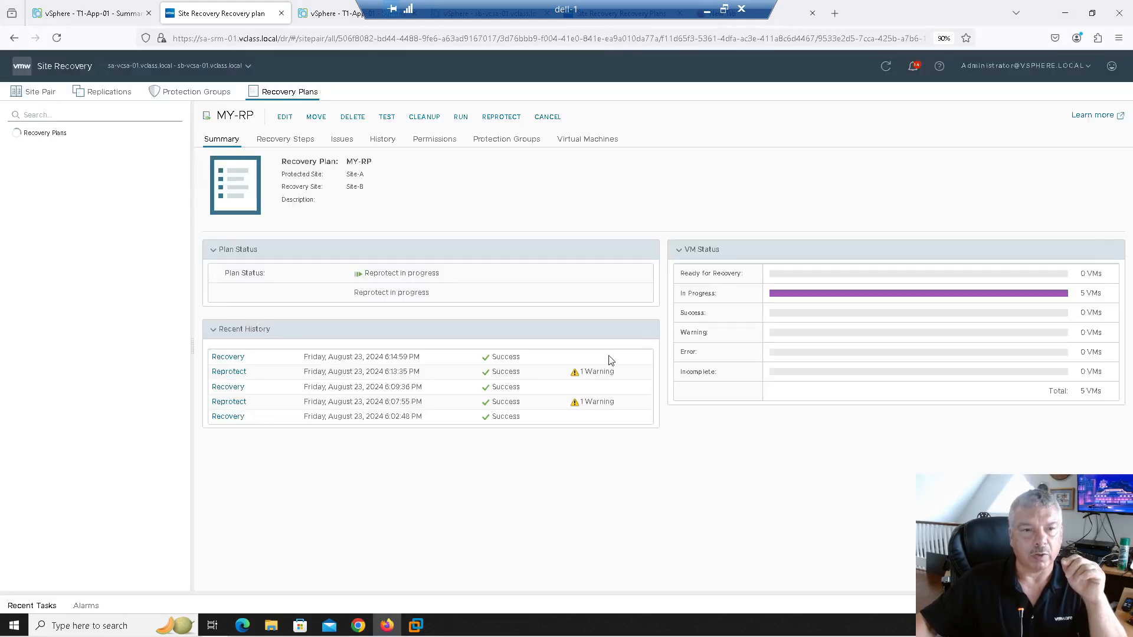
{"action": "left_click", "coordinate": [283, 142]}
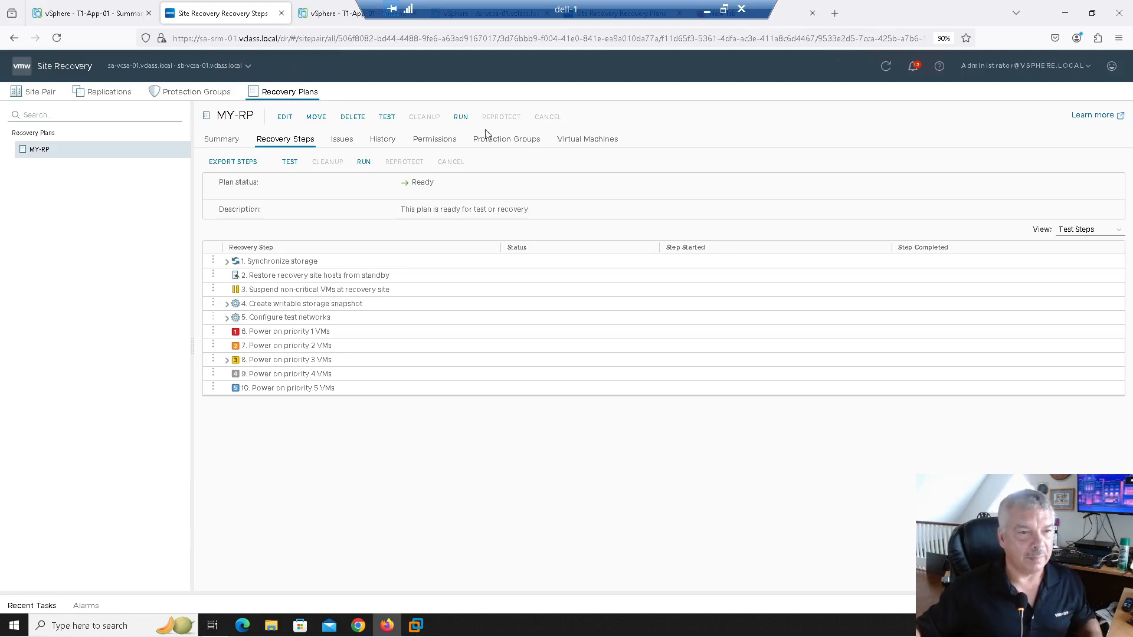
Examine the outgoing and incoming replications between sa-vcsa-01 and sb-vcsa-01, and check the VMs in the Site-B vCenter inventory
{"action": "left_click", "coordinate": [109, 93]}
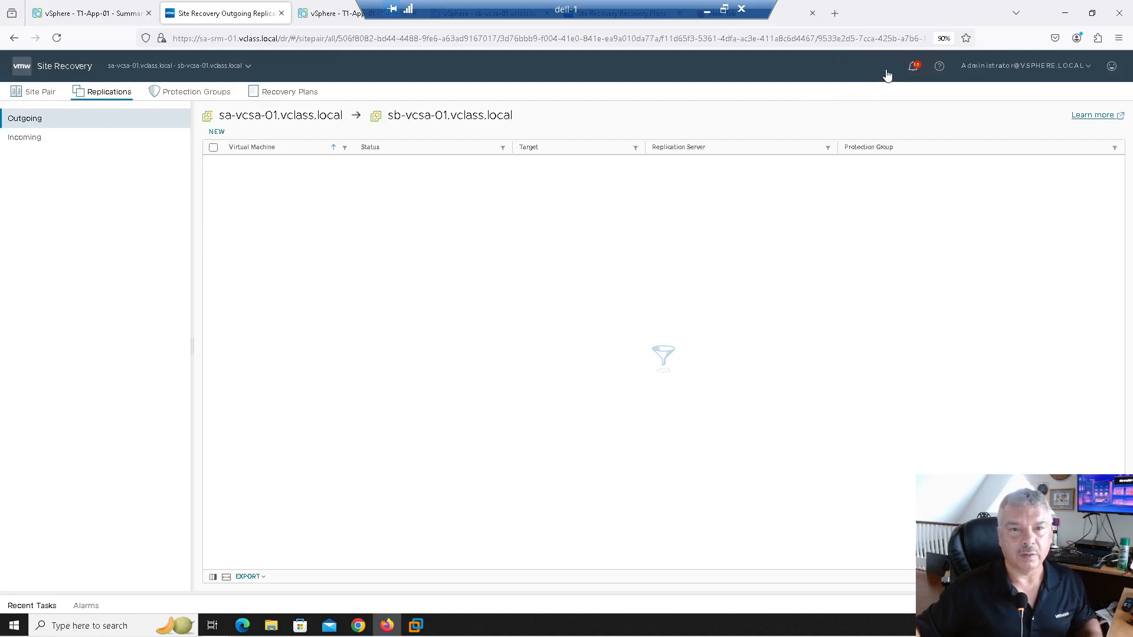
{"action": "left_click", "coordinate": [217, 132]}
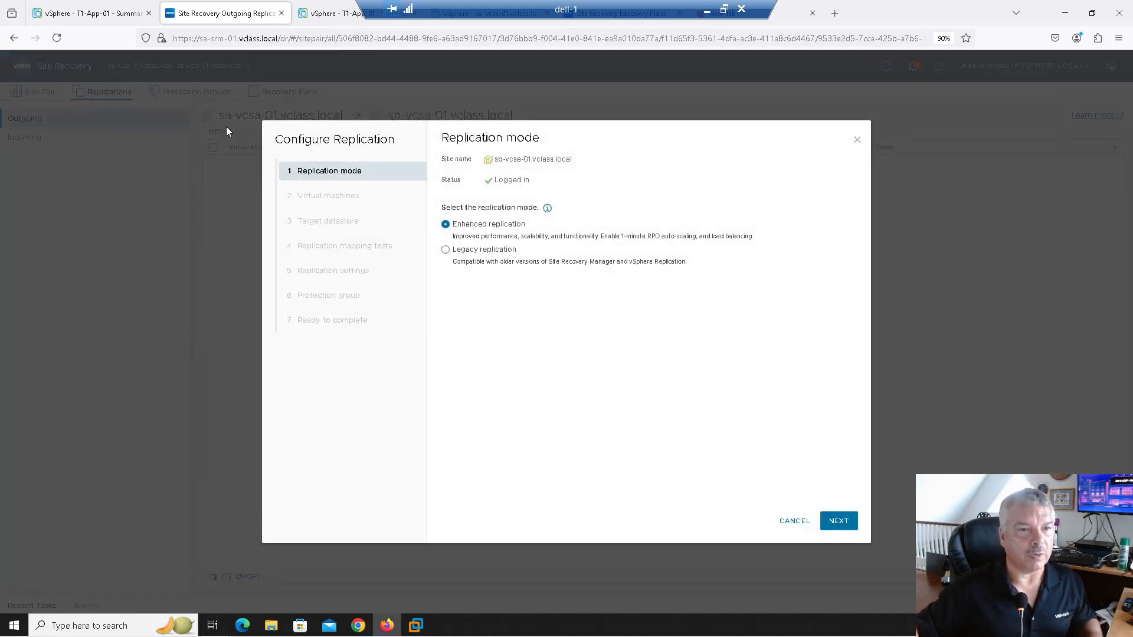
{"action": "left_click", "coordinate": [793, 522]}
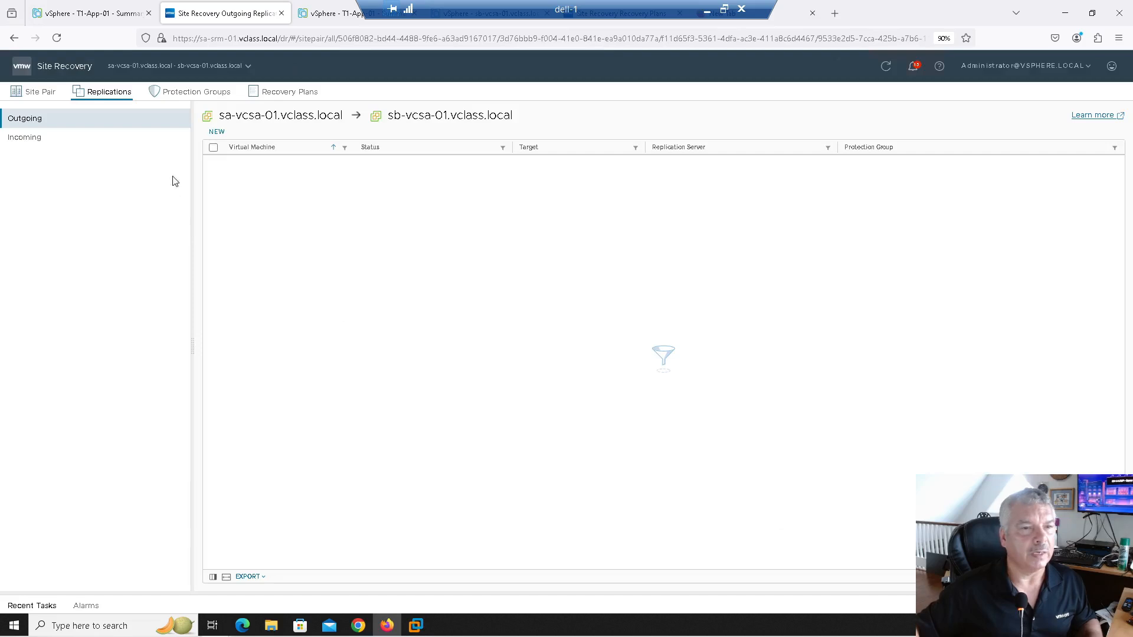
{"action": "left_click", "coordinate": [47, 137]}
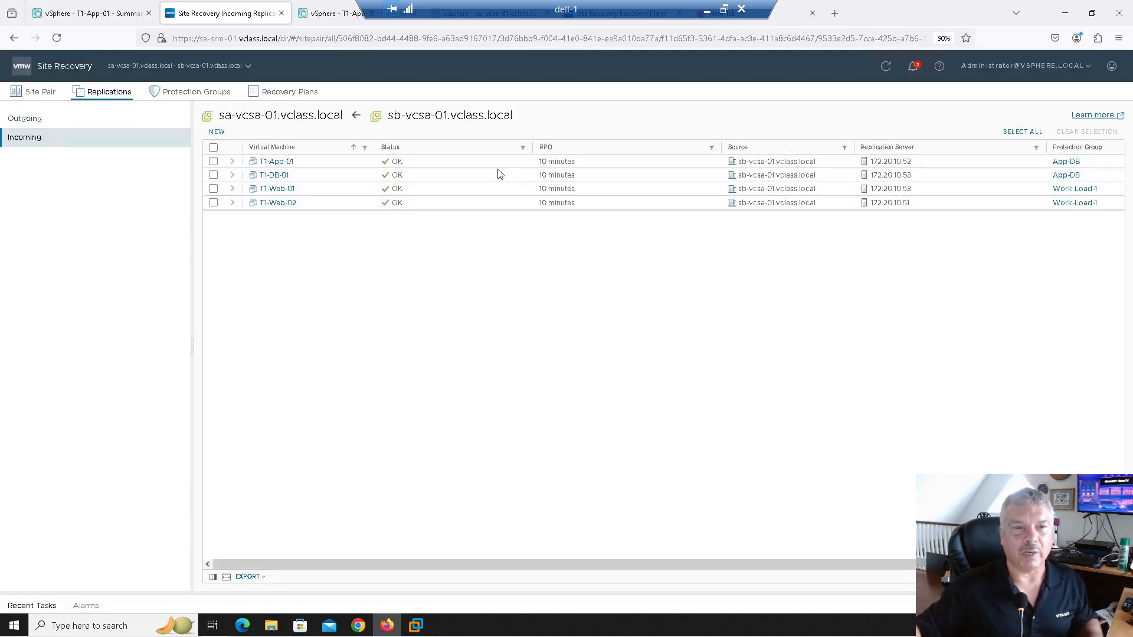
{"action": "left_click_drag", "start_coordinate": [237, 117], "coordinate": [216, 116]}
{"action": "left_click_drag", "start_coordinate": [412, 116], "coordinate": [389, 116]}
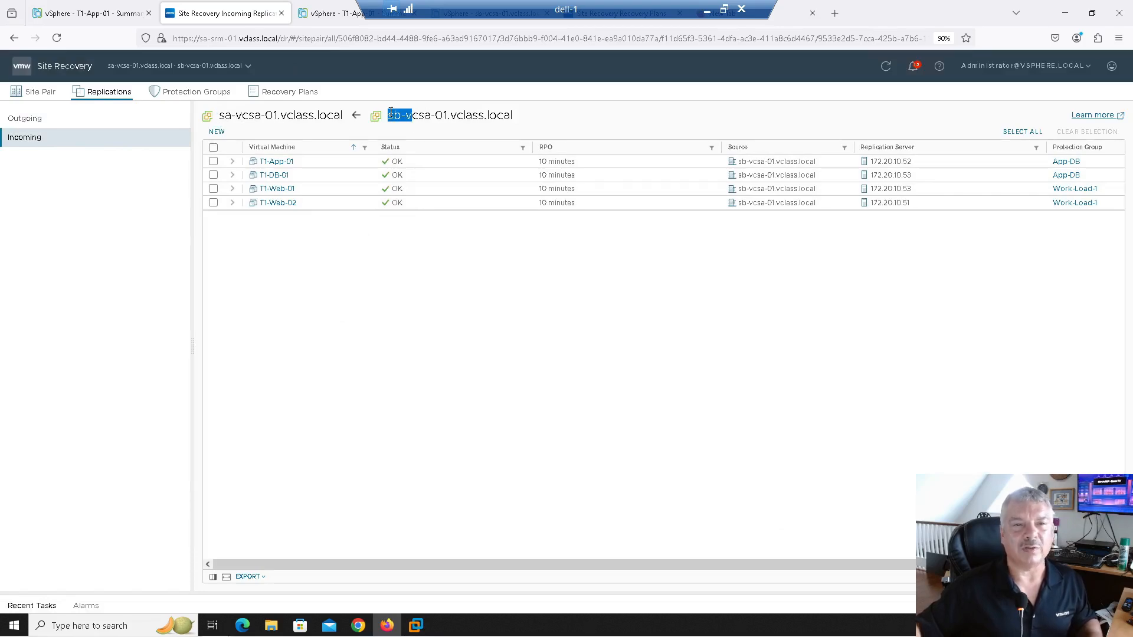
{"action": "left_click", "coordinate": [341, 22]}
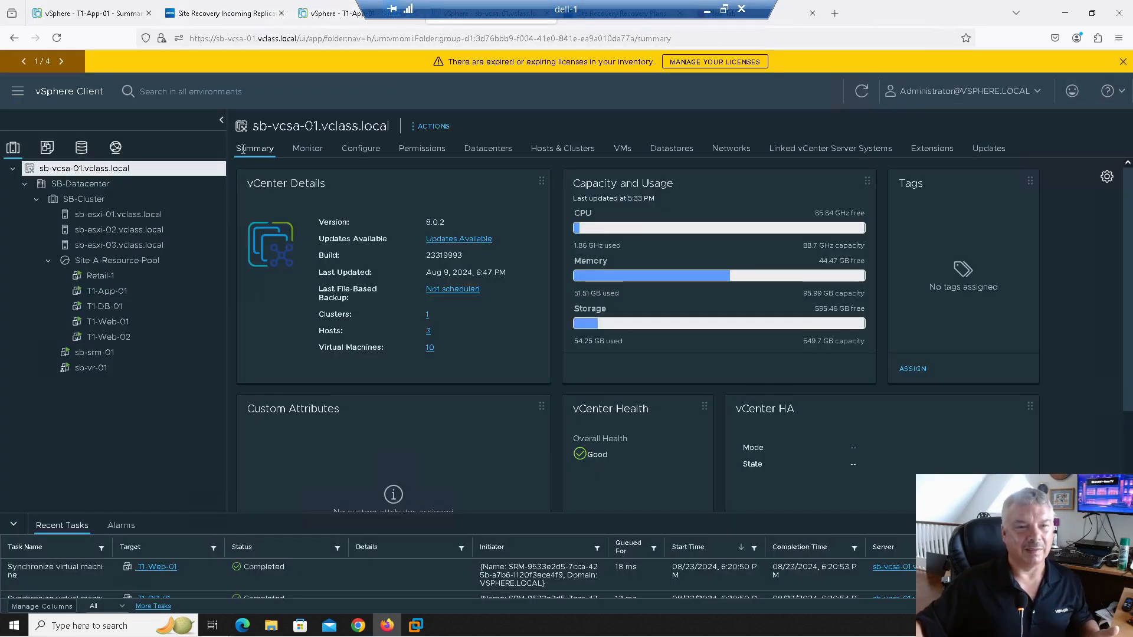
{"action": "left_click", "coordinate": [69, 16]}
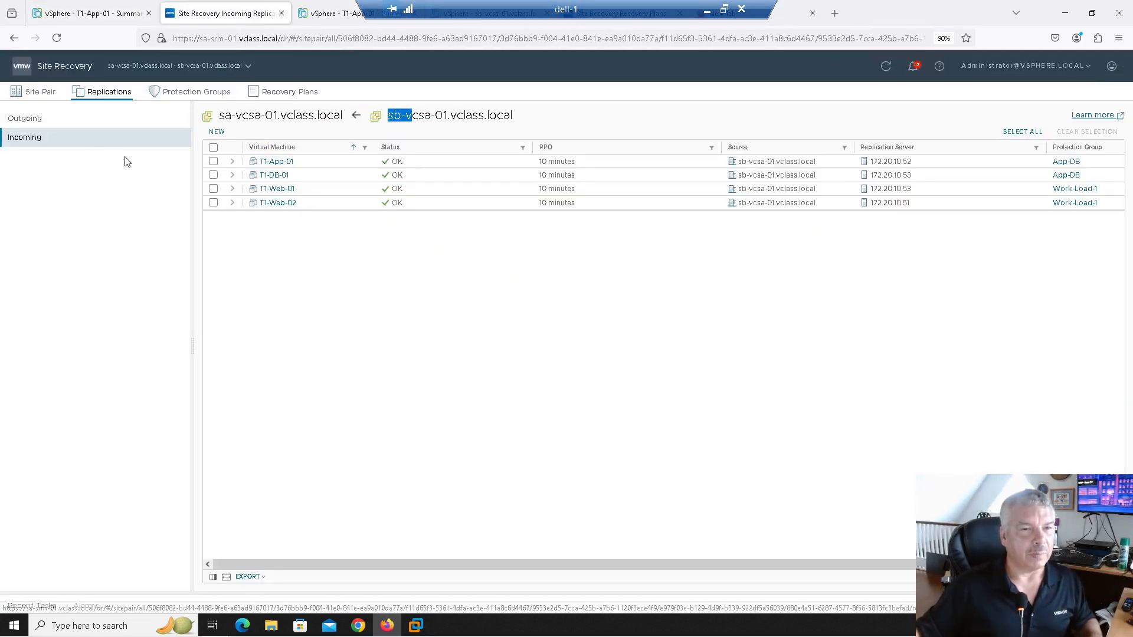
Prepare MY-RP's recovery from Site-B to Site-A as a planned migration, acknowledging the permanent changes, and review the settings
{"action": "left_click", "coordinate": [286, 91]}
{"action": "left_click", "coordinate": [93, 152]}
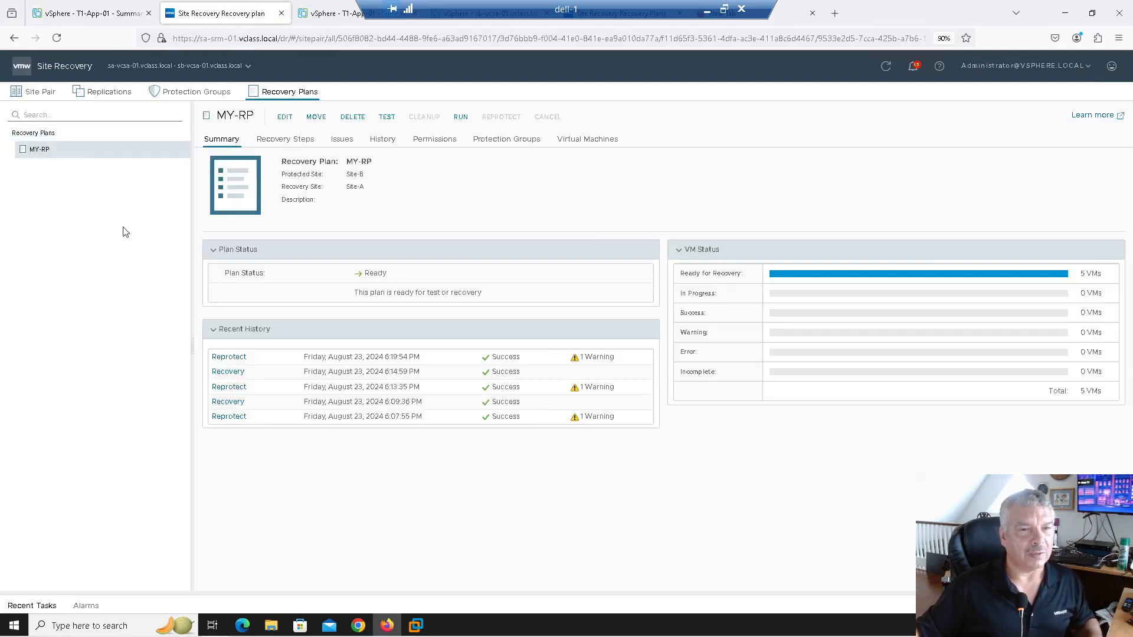
{"action": "left_click", "coordinate": [460, 117]}
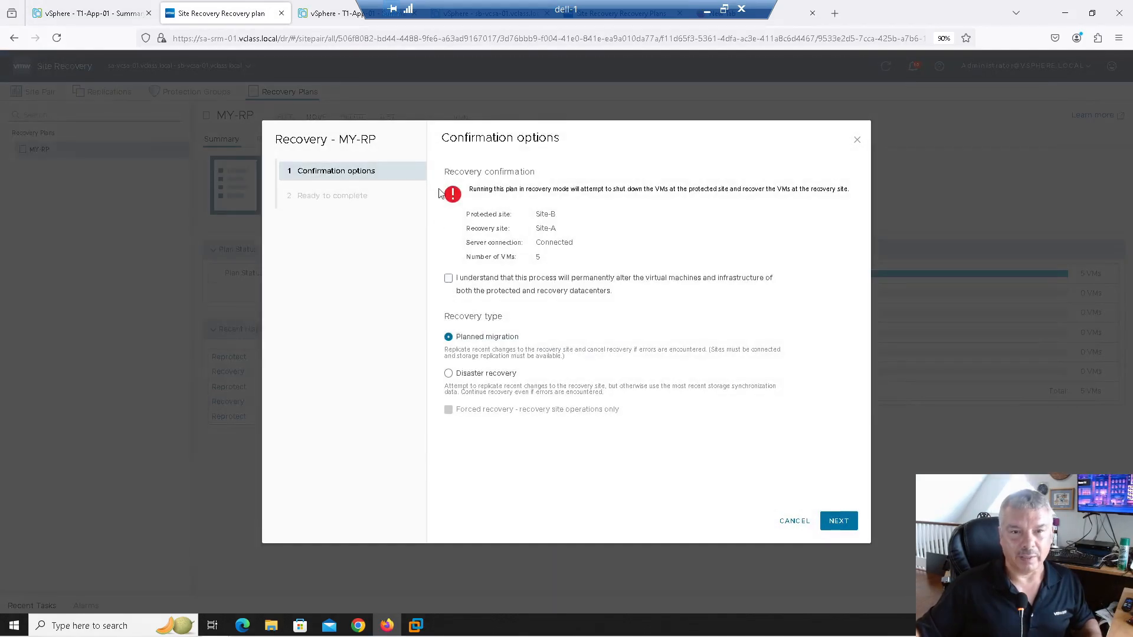
{"action": "left_click", "coordinate": [449, 278]}
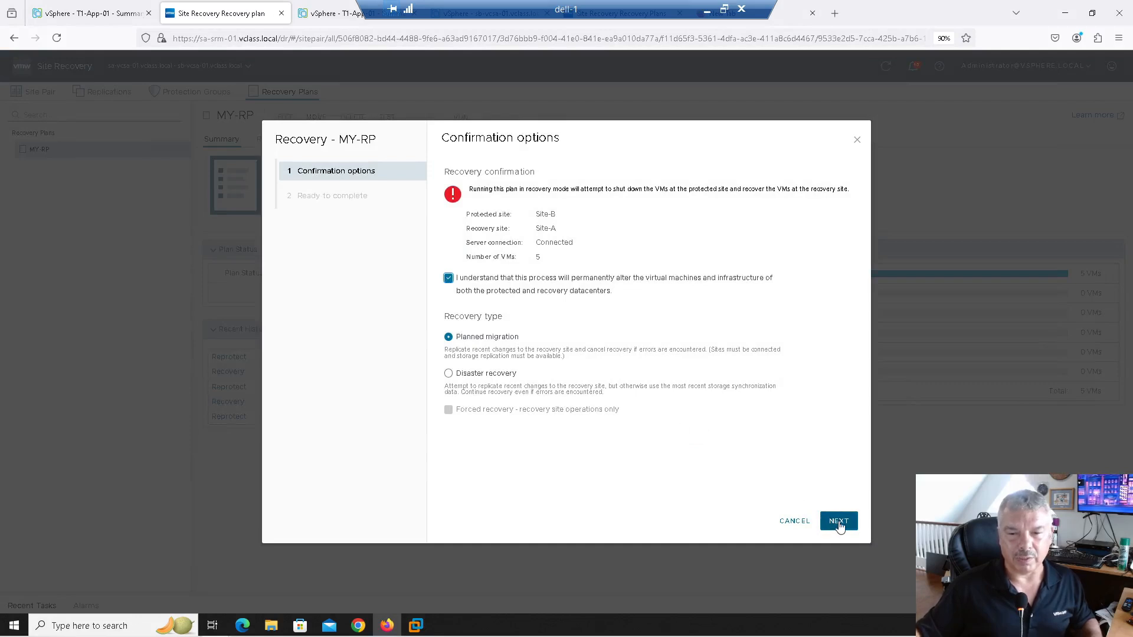
{"action": "left_click", "coordinate": [839, 521]}
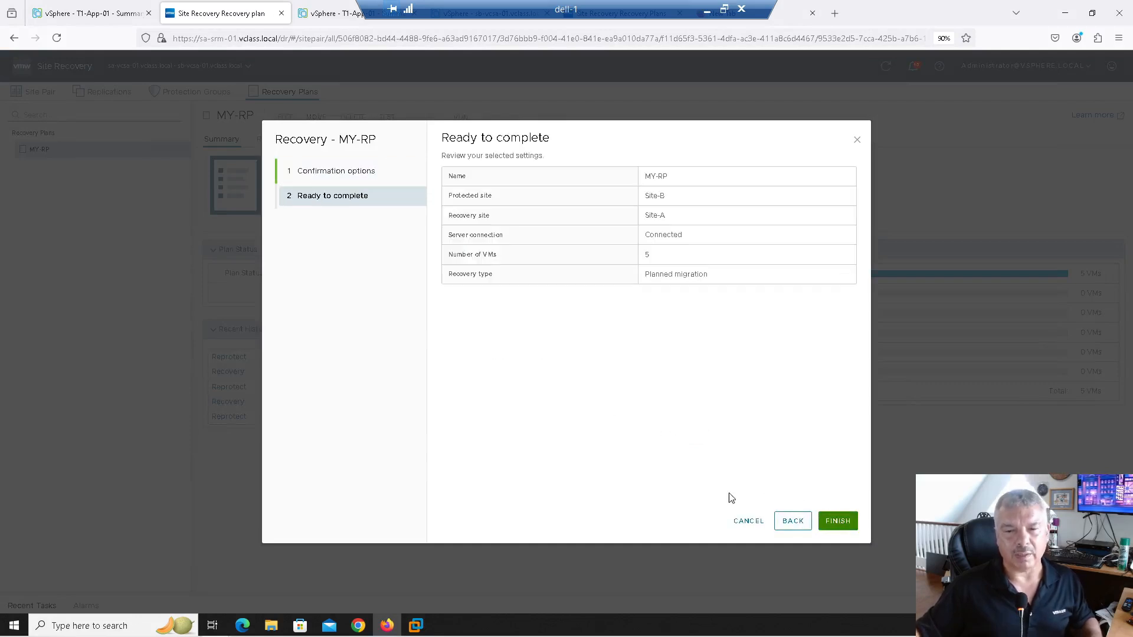
Go back to the confirmation options, compare planned migration with disaster recovery and forced recovery, and return to the planned migration review
{"action": "left_click", "coordinate": [793, 521]}
{"action": "left_click", "coordinate": [460, 376]}
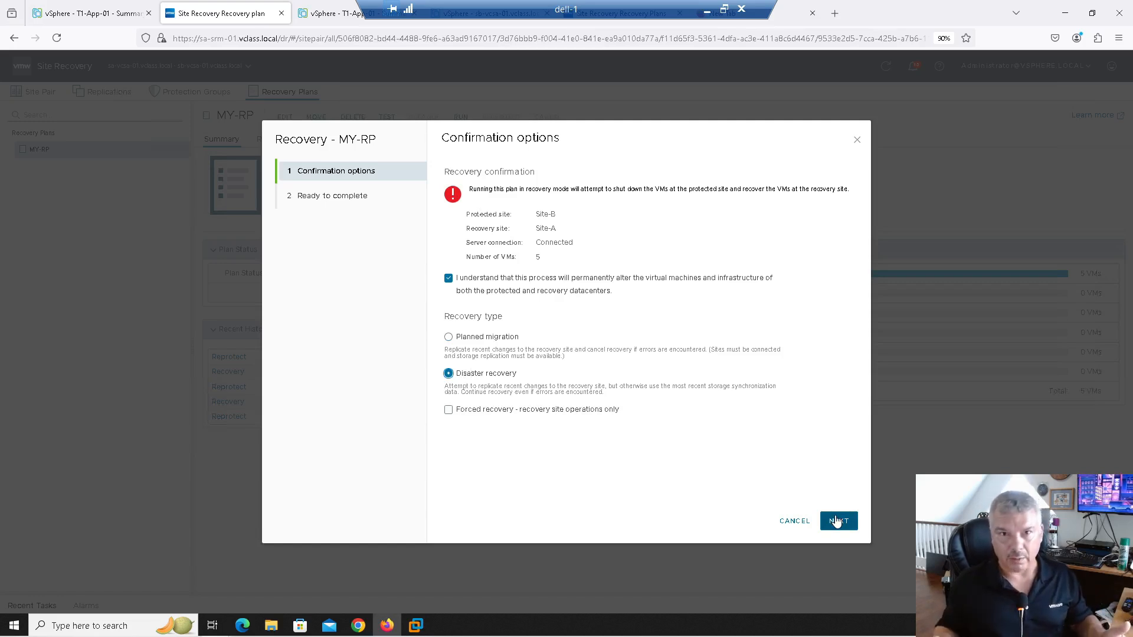
{"action": "left_click", "coordinate": [461, 341]}
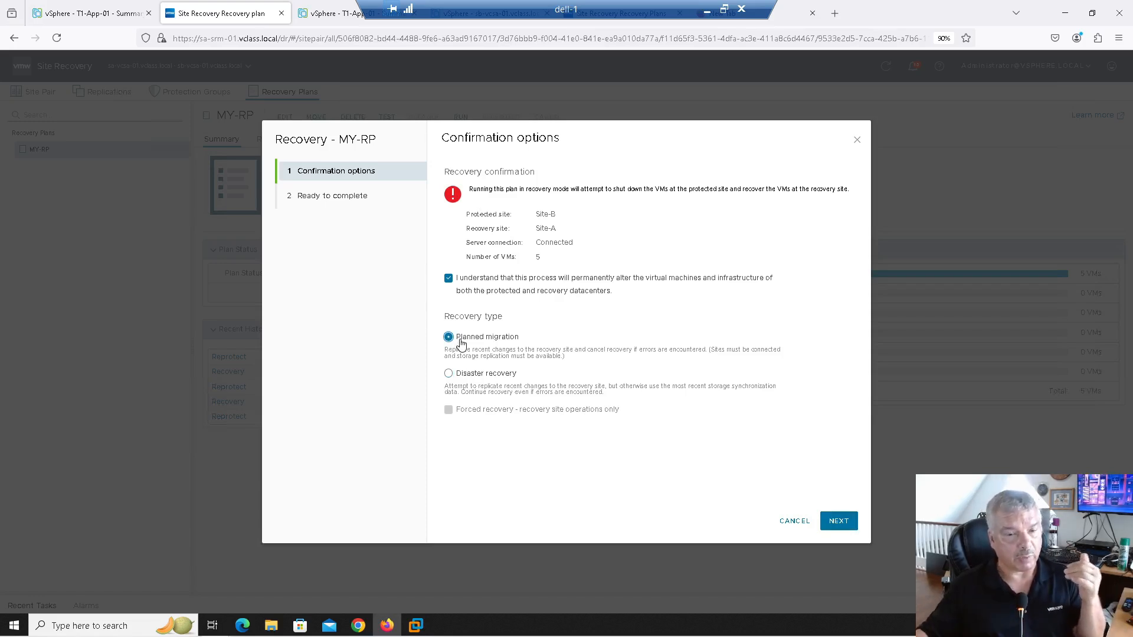
{"action": "left_click", "coordinate": [473, 378]}
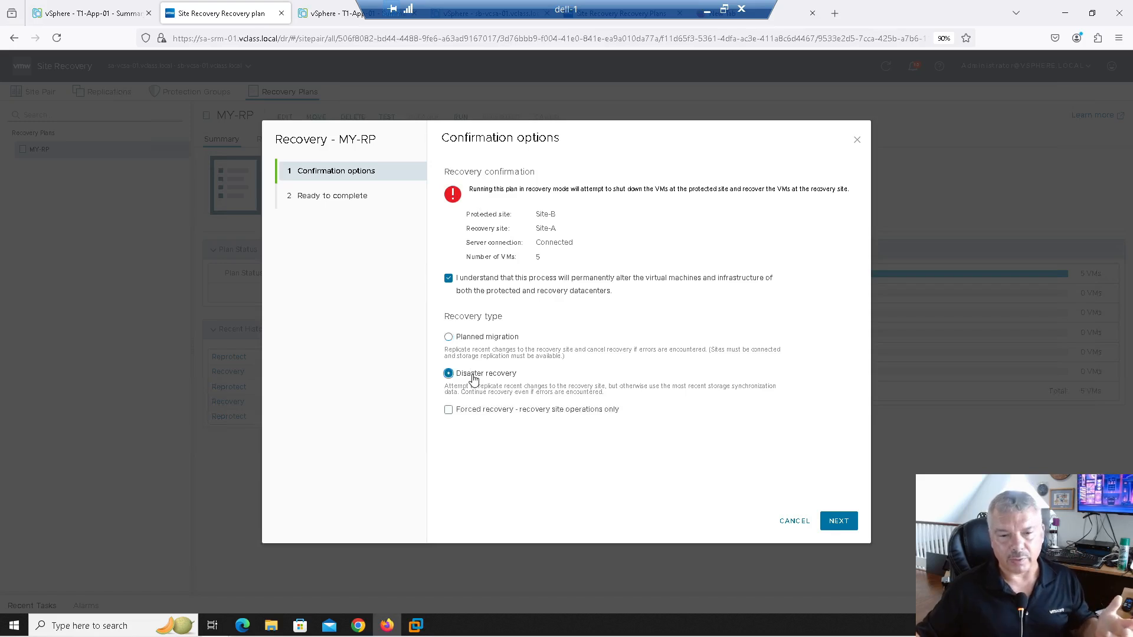
{"action": "left_click", "coordinate": [476, 413]}
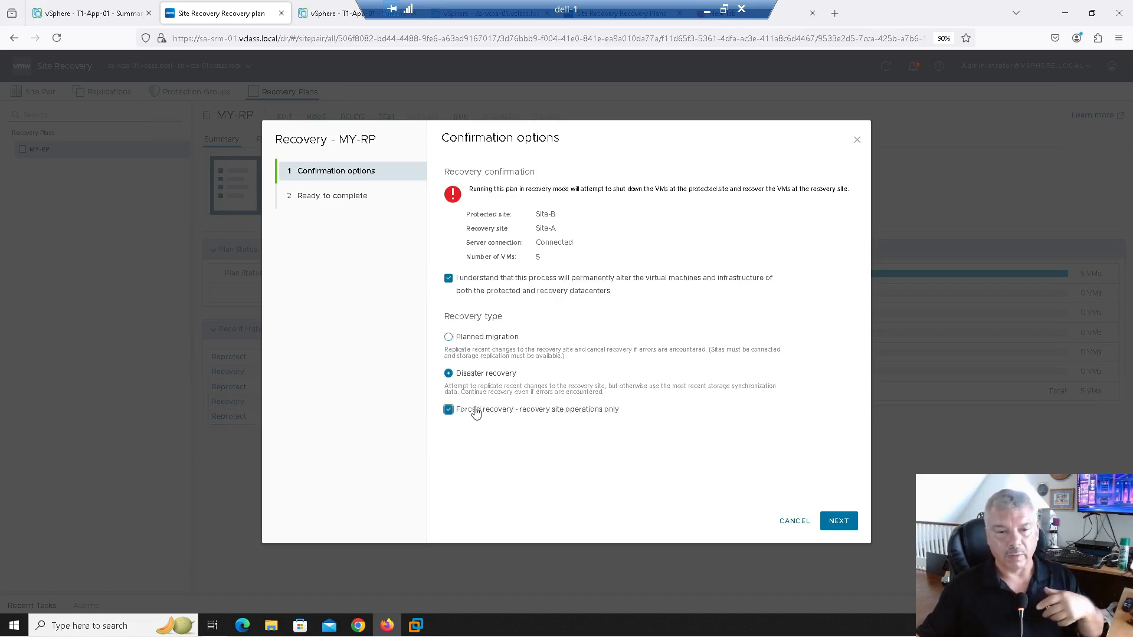
{"action": "left_click", "coordinate": [466, 335]}
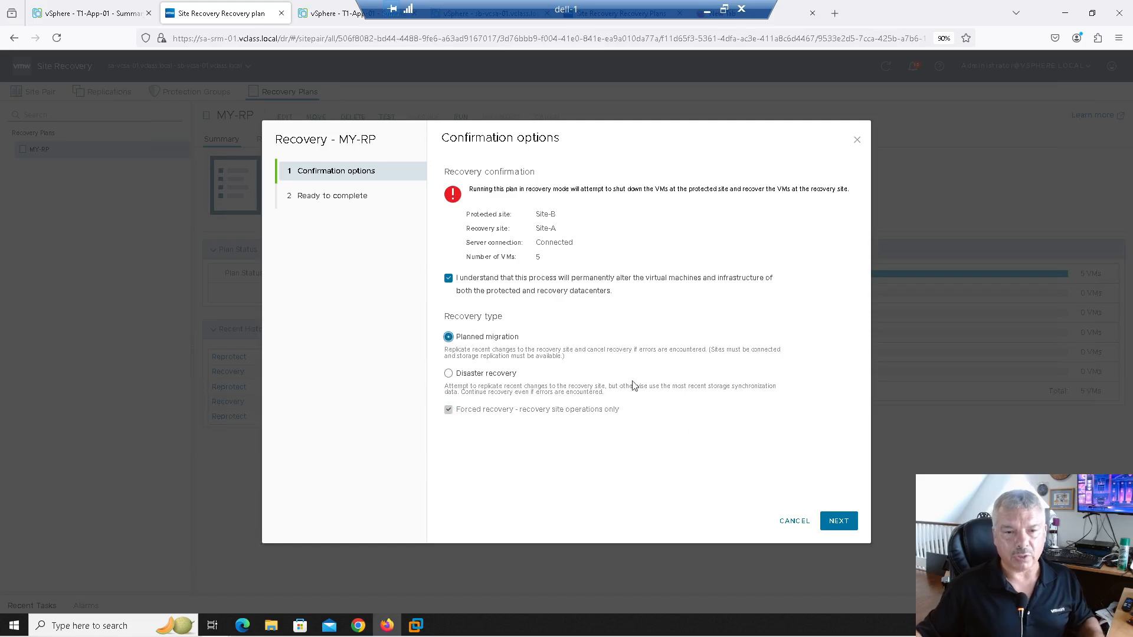
{"action": "left_click", "coordinate": [837, 522]}
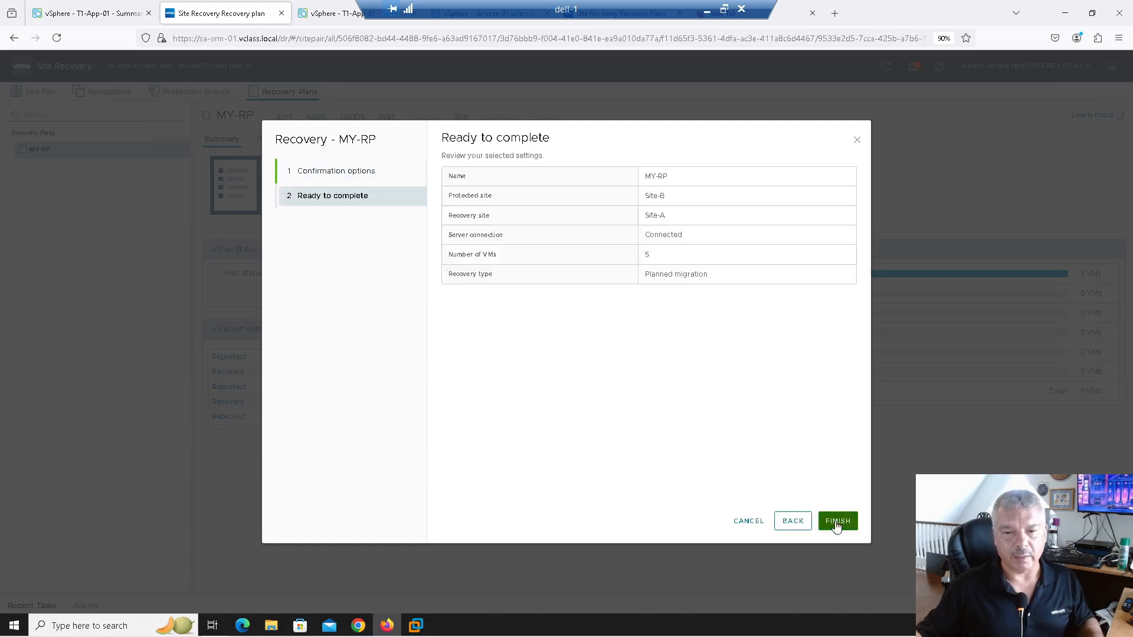
Start MY-RP's planned migration and view its recovery steps
{"action": "left_click", "coordinate": [837, 522]}
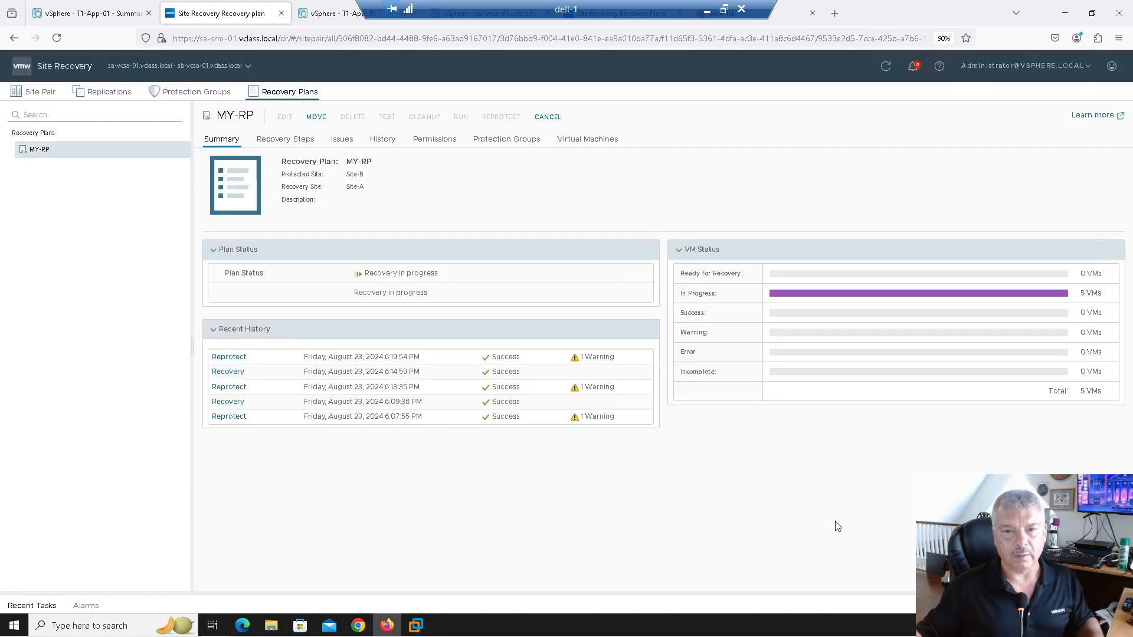
{"action": "left_click", "coordinate": [284, 141]}
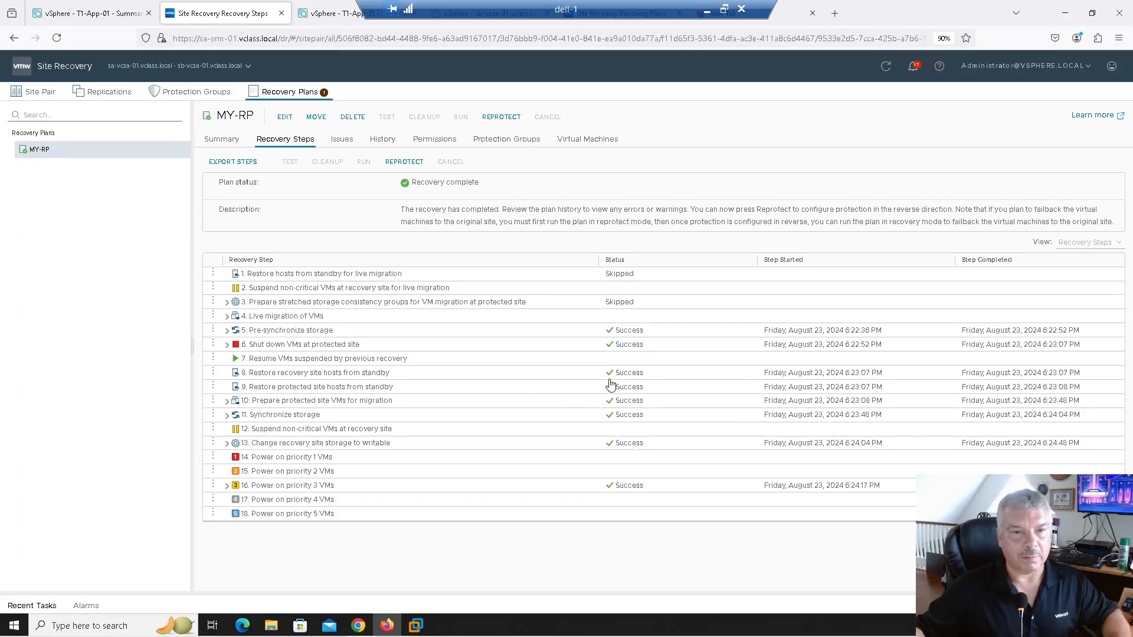
Compare the recovered VMs in the Site-A and Site-B vCenter inventories, and review the plan status in MY-RP's summary
{"action": "left_click", "coordinate": [69, 22]}
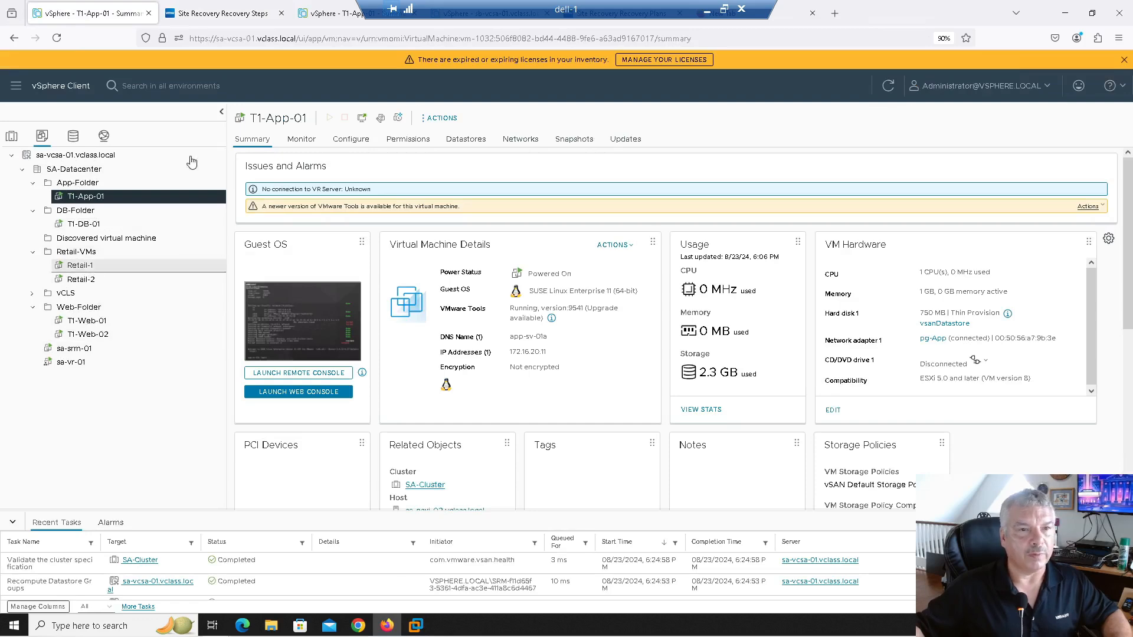
{"action": "left_click", "coordinate": [459, 23]}
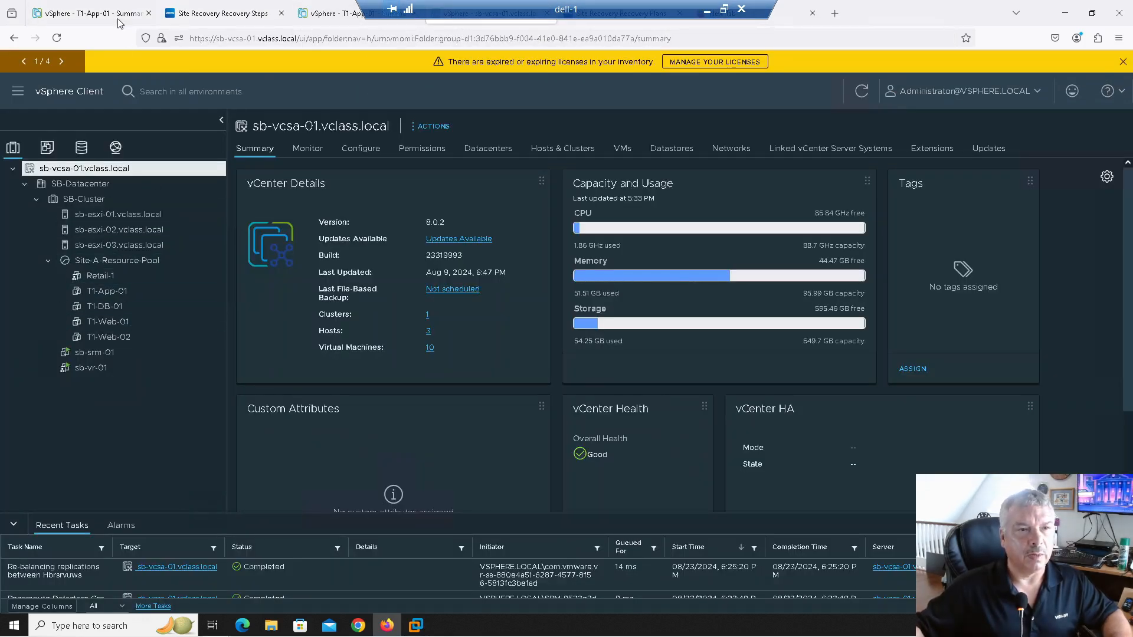
{"action": "left_click", "coordinate": [65, 15]}
{"action": "left_click", "coordinate": [197, 17]}
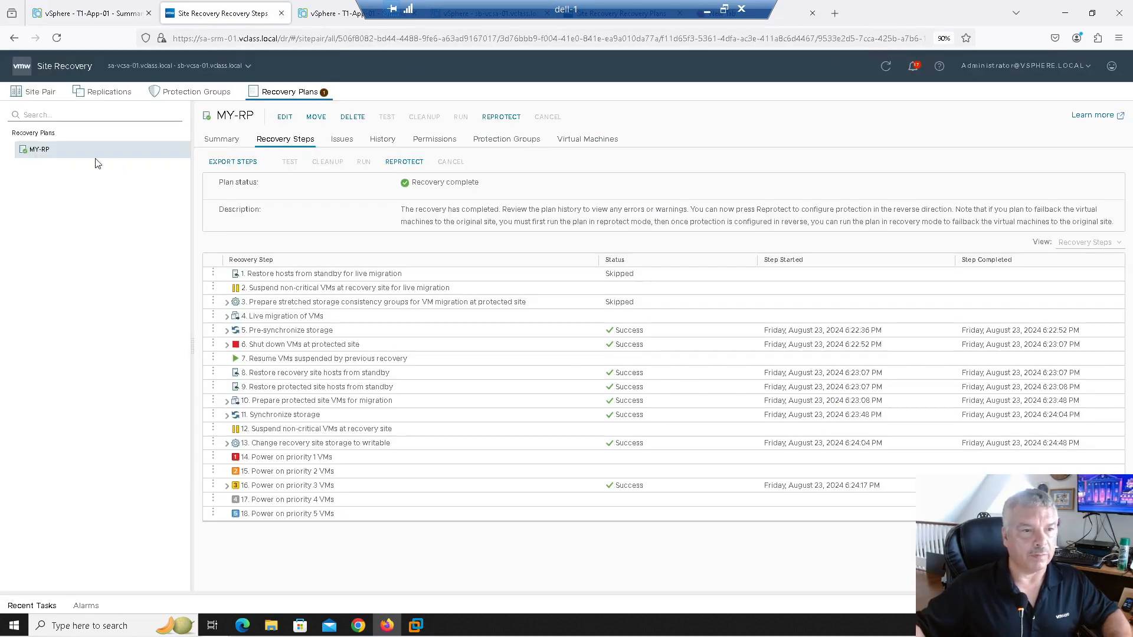
{"action": "left_click", "coordinate": [216, 142]}
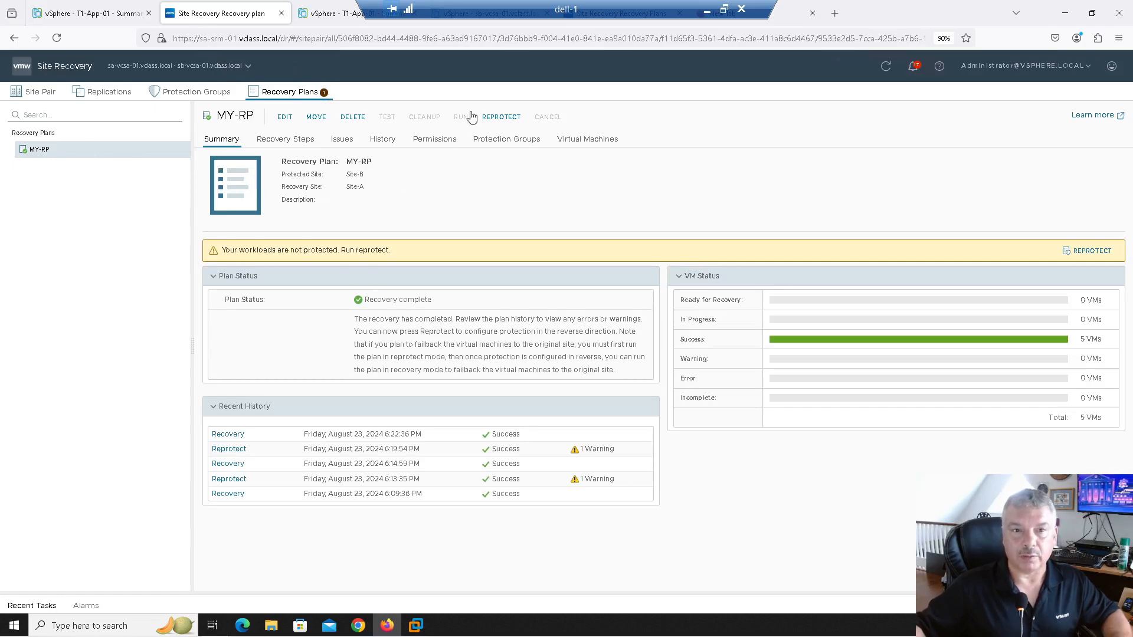
Reprotect MY-RP with Site-A as protected site and Site-B as recovery site, without ignoring cleanup warnings, and view its recovery steps
{"action": "left_click", "coordinate": [495, 118]}
{"action": "left_click", "coordinate": [505, 277]}
{"action": "left_click", "coordinate": [840, 525]}
{"action": "left_click", "coordinate": [838, 521]}
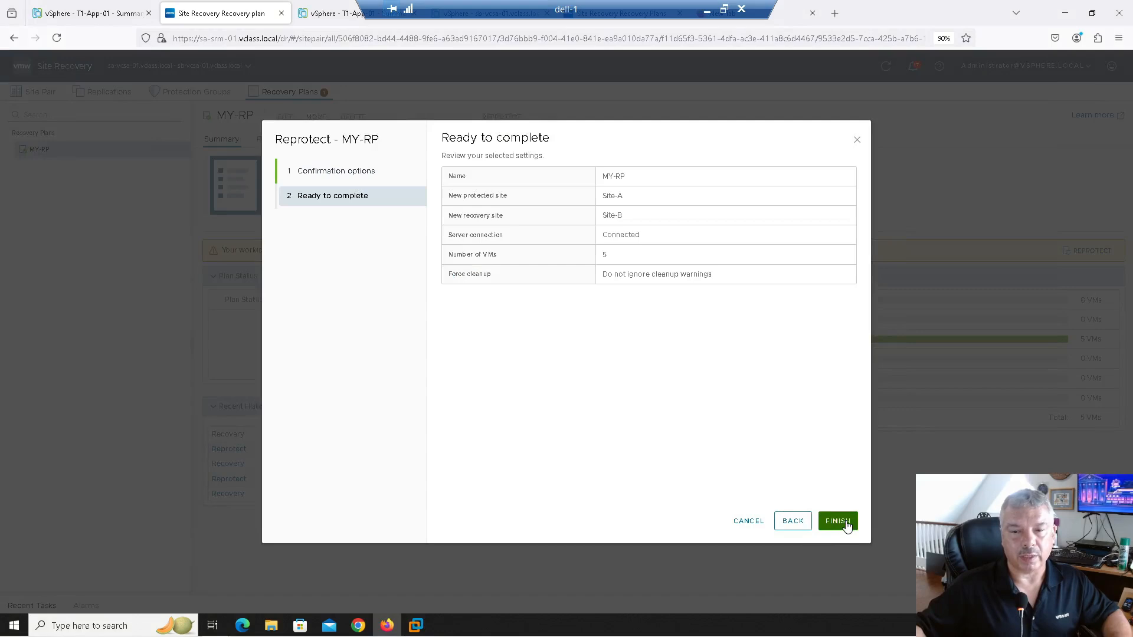
{"action": "left_click", "coordinate": [280, 140]}
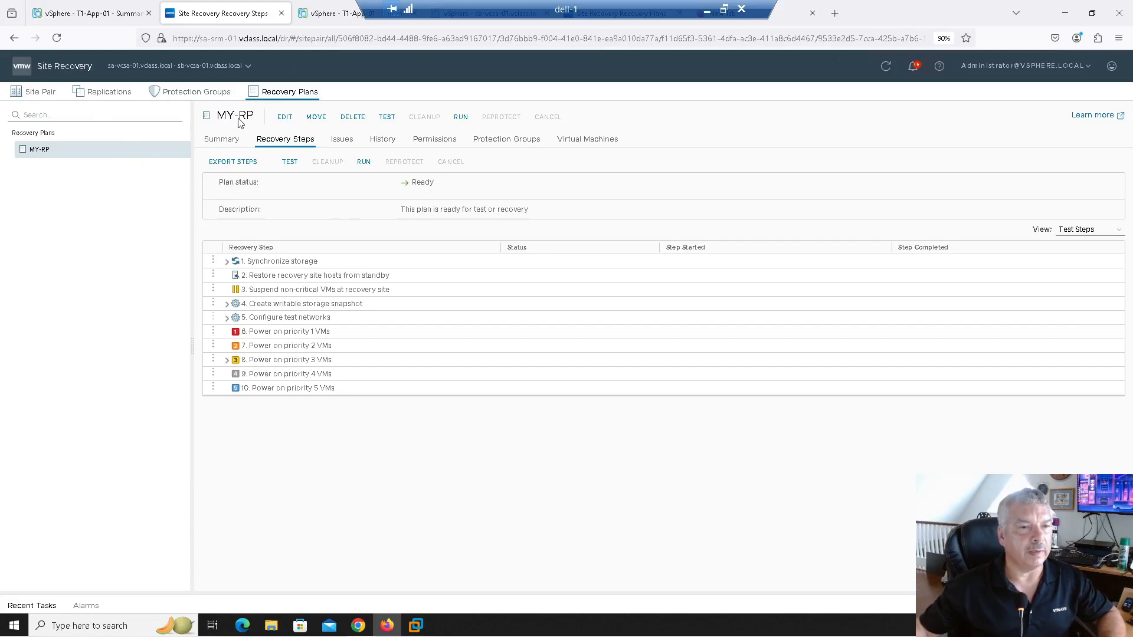
Examine the protected site, recovery site and plan status in MY-RP's summary at an enlarged page size
{"action": "left_click", "coordinate": [228, 142]}
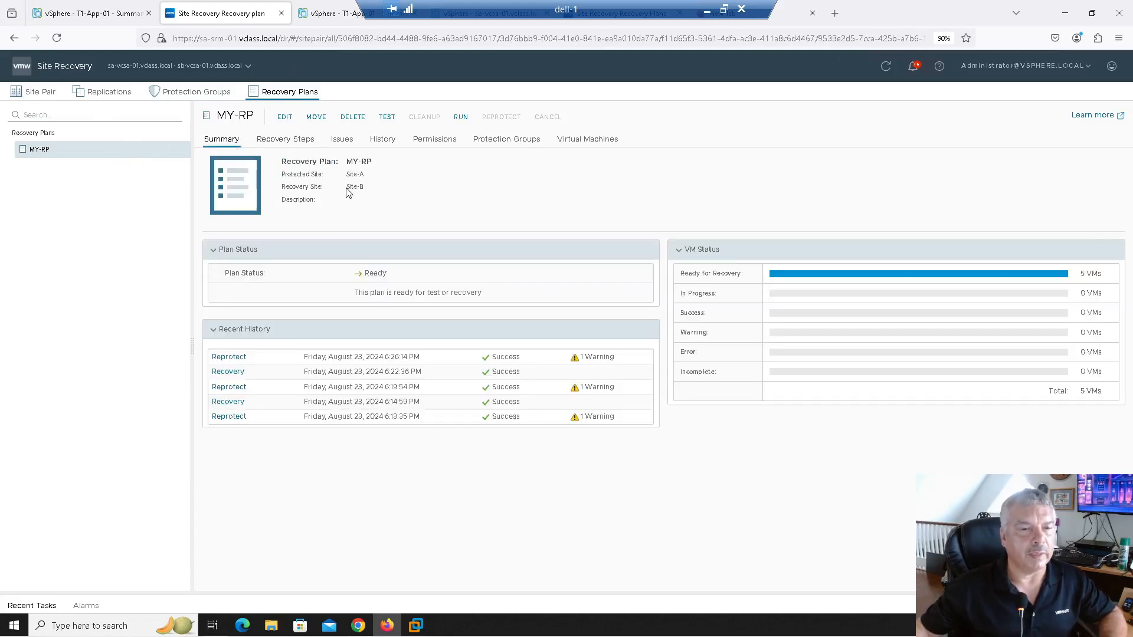
{"action": "left_click_drag", "start_coordinate": [291, 175], "coordinate": [369, 190]}
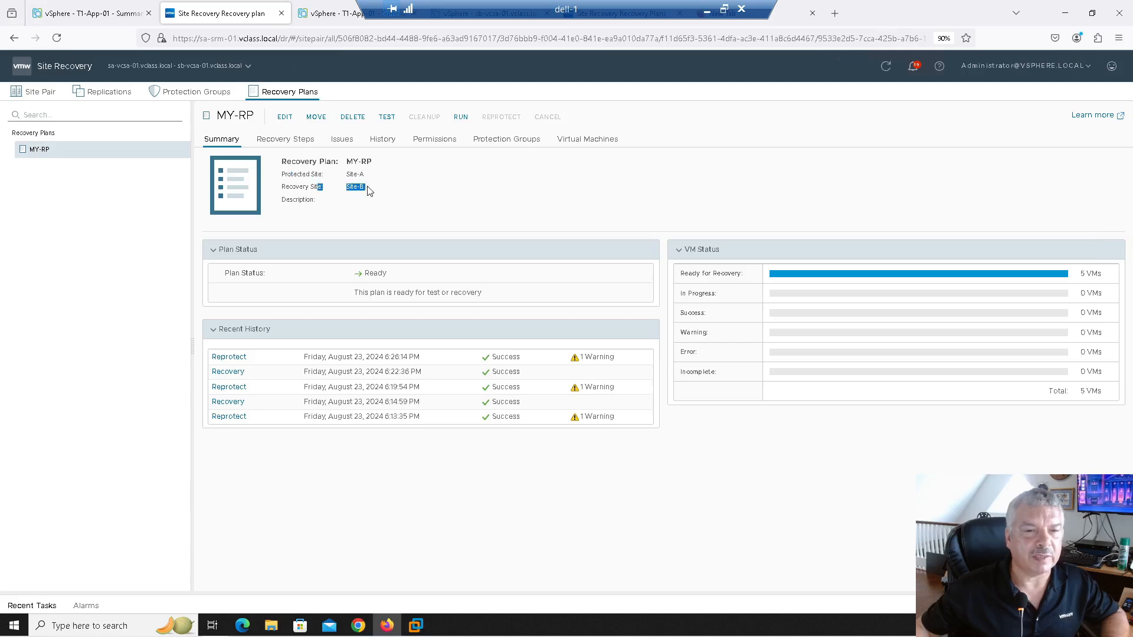
{"action": "key", "text": "ctrl+plus"}
{"action": "key", "text": "ctrl+plus"}
{"action": "key", "text": "ctrl+plus"}
{"action": "key", "text": "ctrl+plus"}
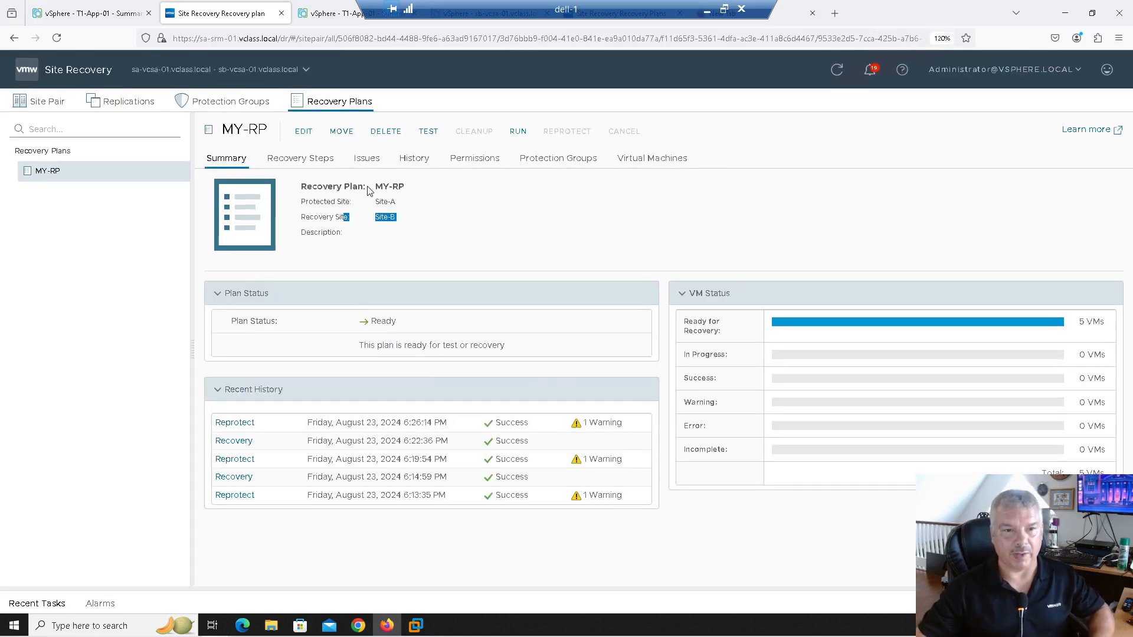
{"action": "left_click_drag", "start_coordinate": [412, 239], "coordinate": [452, 263]}
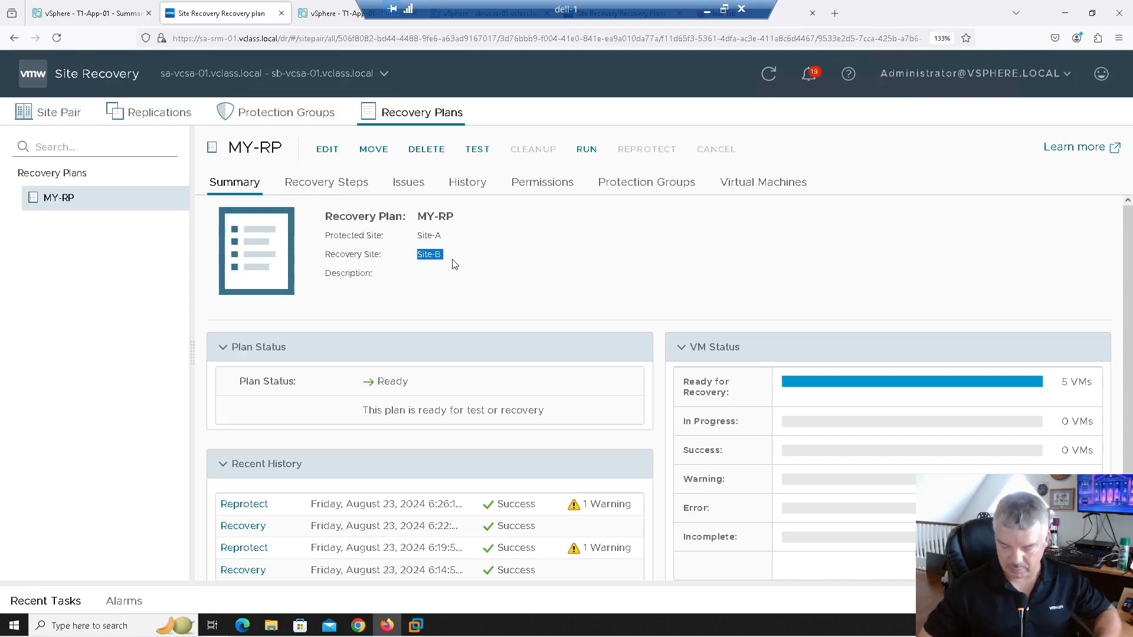
{"action": "key", "text": "ctrl+minus"}
{"action": "key", "text": "ctrl+minus"}
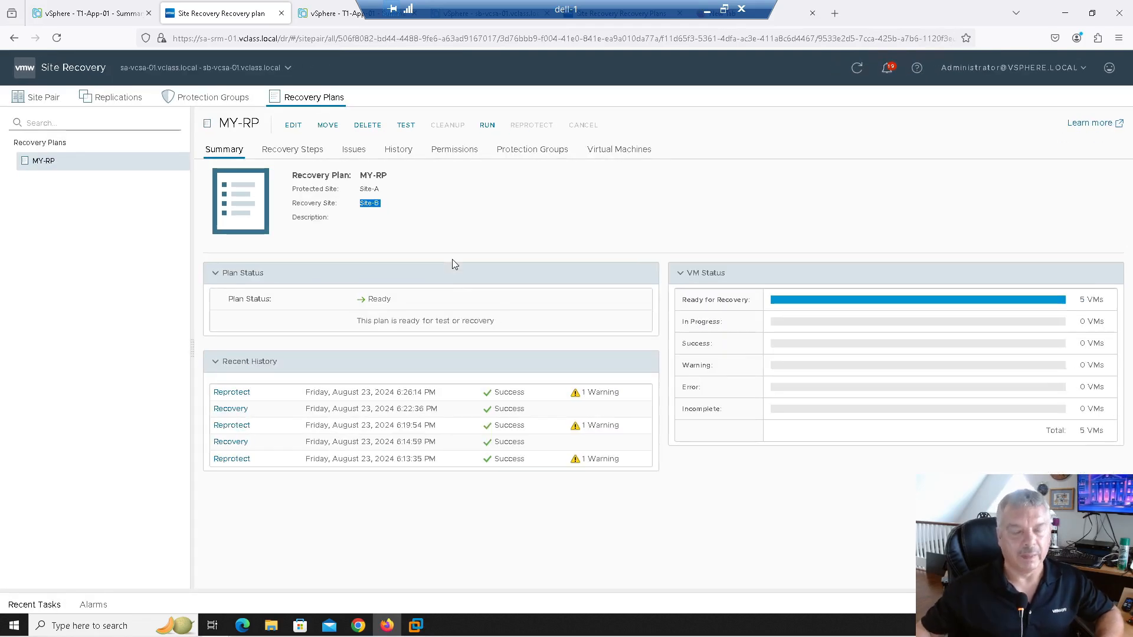
{"action": "key", "text": "ctrl+plus"}
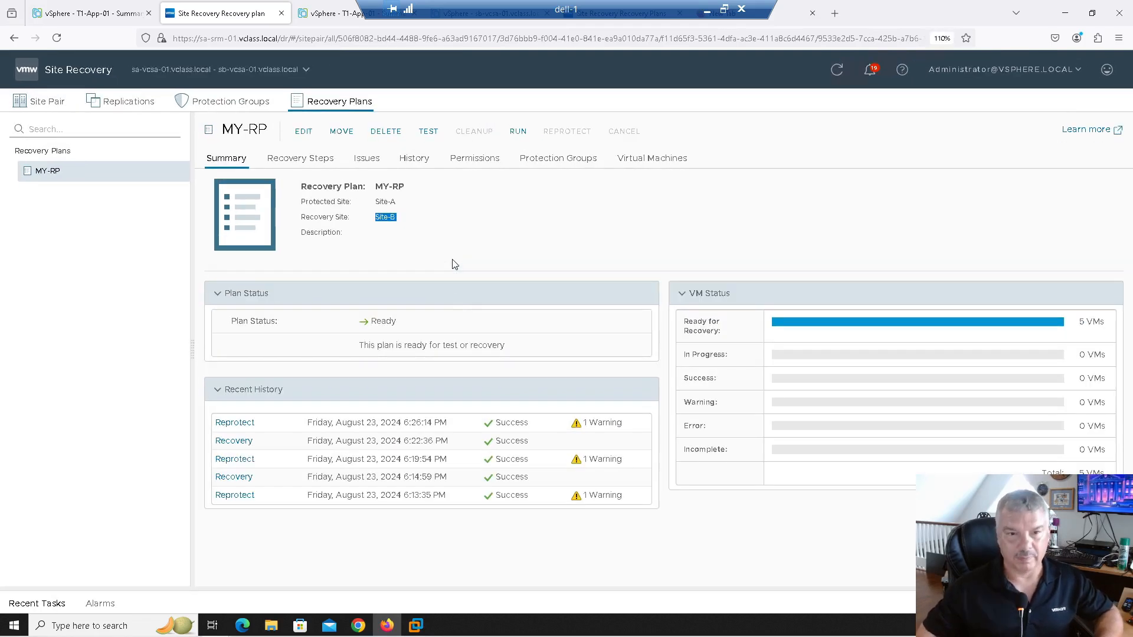
Check the VMs in the Site-A vCenter inventory and examine the outgoing replications from sa-vcsa-01 to sb-vcsa-01
{"action": "left_click", "coordinate": [114, 20]}
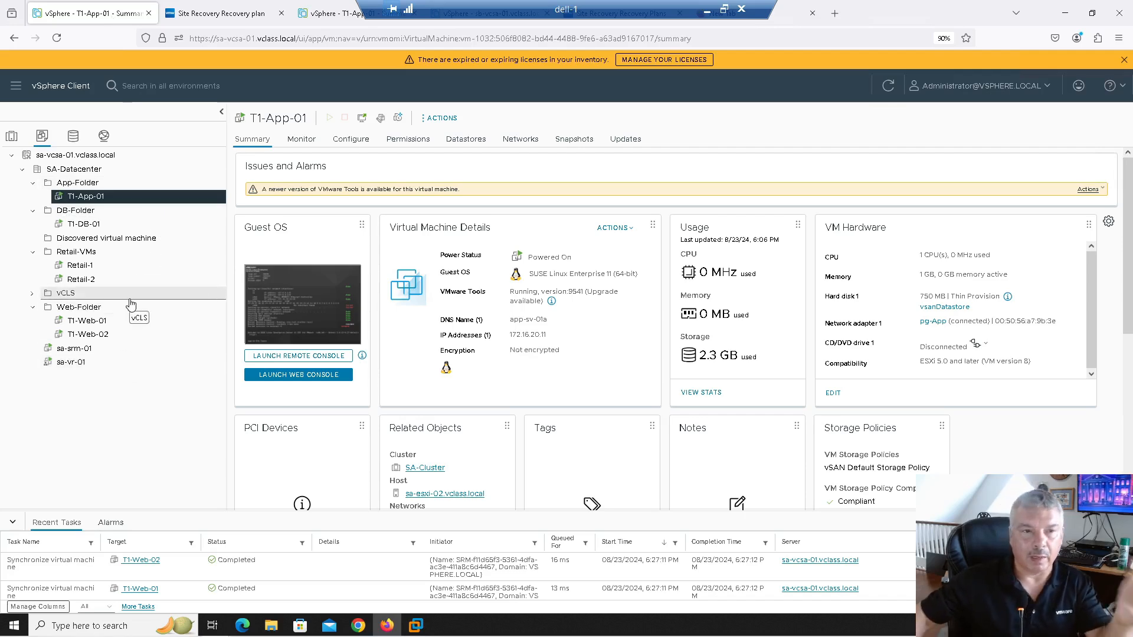
{"action": "left_click", "coordinate": [235, 18]}
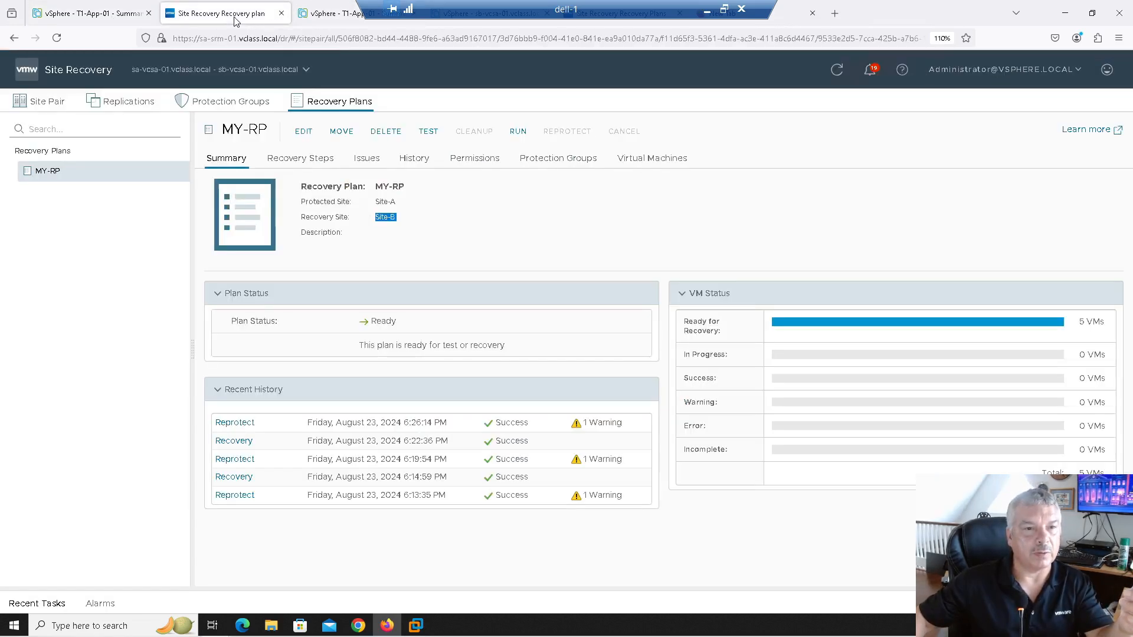
{"action": "left_click", "coordinate": [133, 107]}
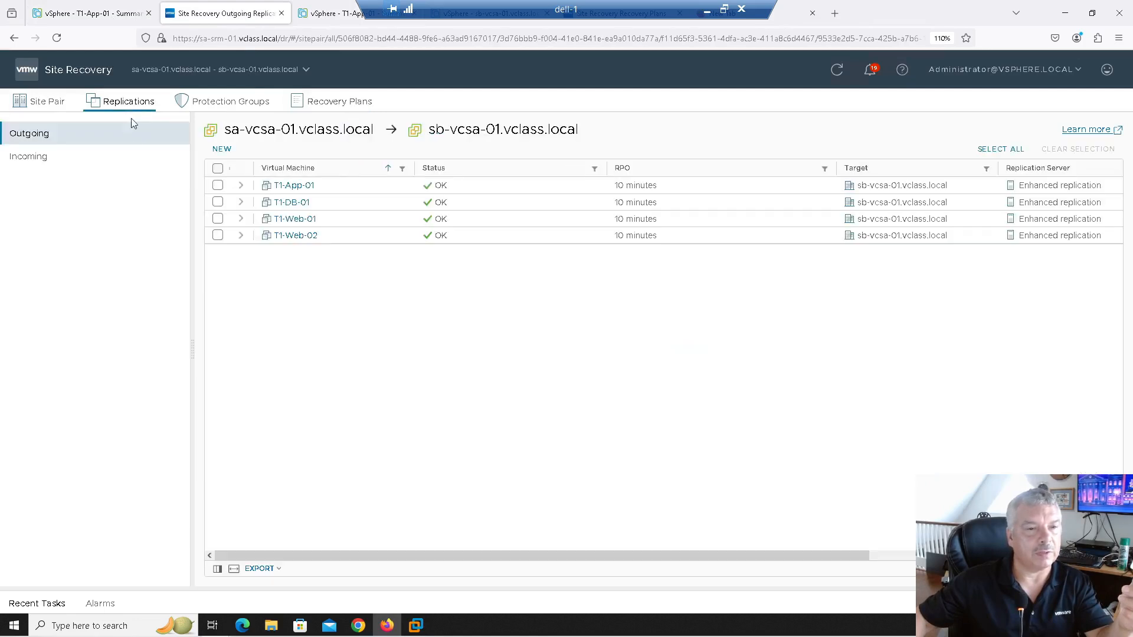
{"action": "left_click_drag", "start_coordinate": [217, 130], "coordinate": [429, 129]}
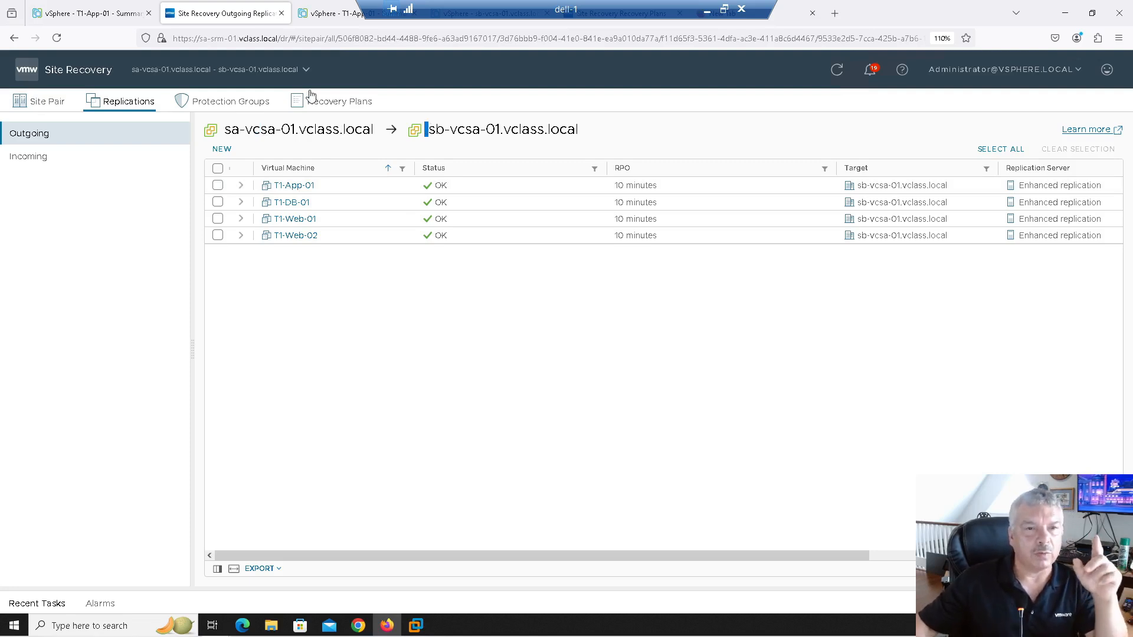
Review the MY-RP recovery plan's summary in Site Recovery
{"action": "left_click", "coordinate": [329, 101]}
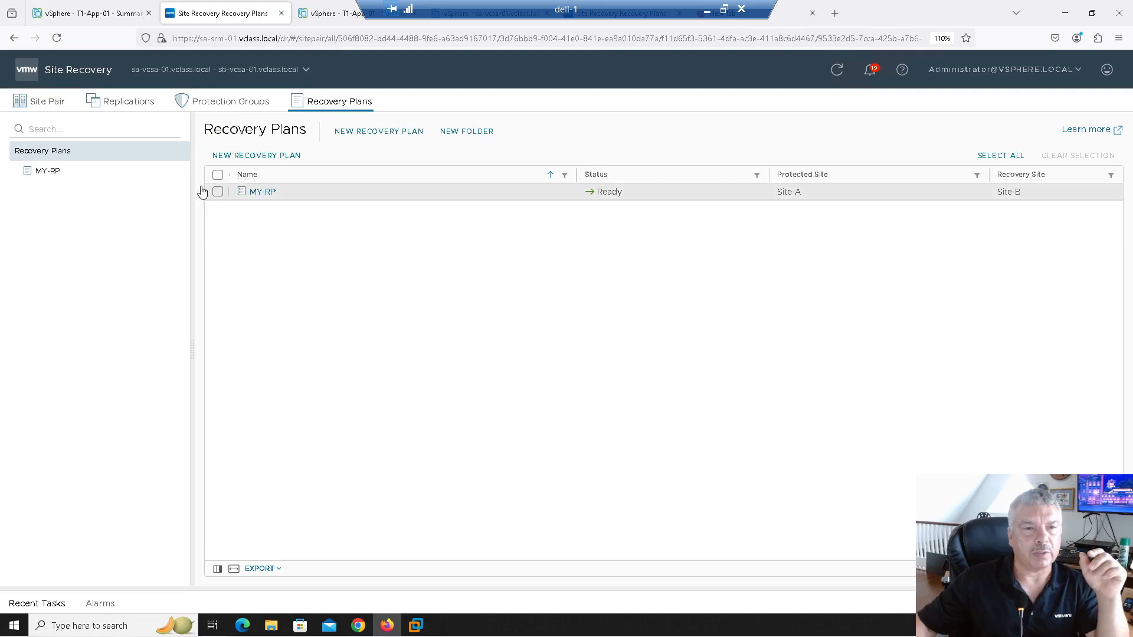
{"action": "left_click_drag", "start_coordinate": [55, 167], "coordinate": [58, 173]}
{"action": "left_click", "coordinate": [56, 171]}
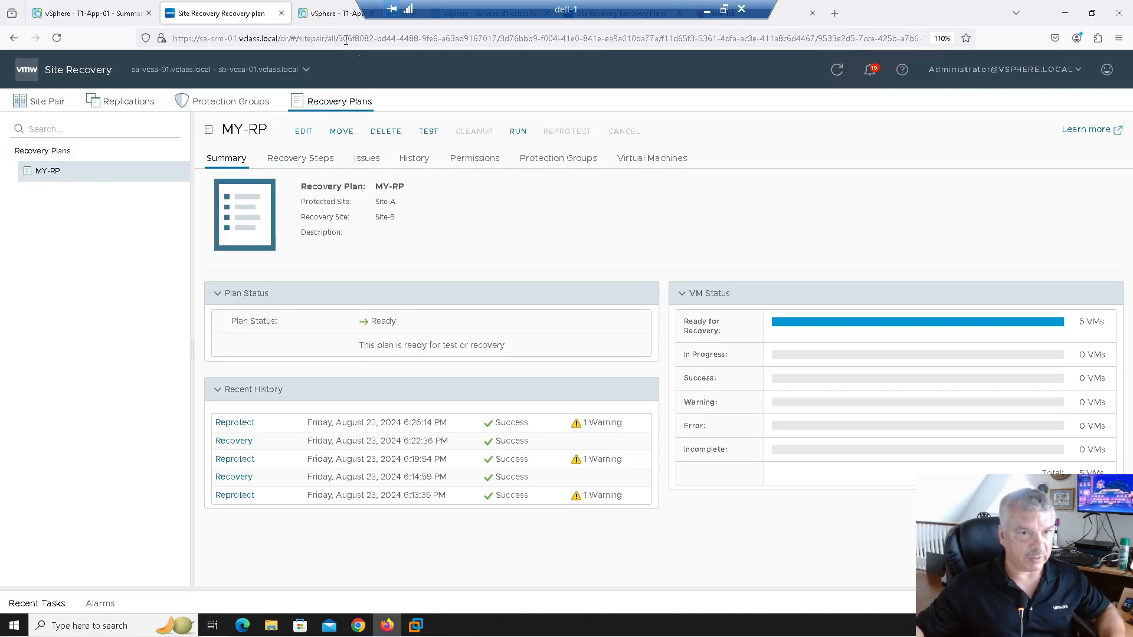
Examine the datastores and networks in the Site-B vCenter, including the port groups under SB-vDS-01
{"action": "left_click", "coordinate": [344, 21]}
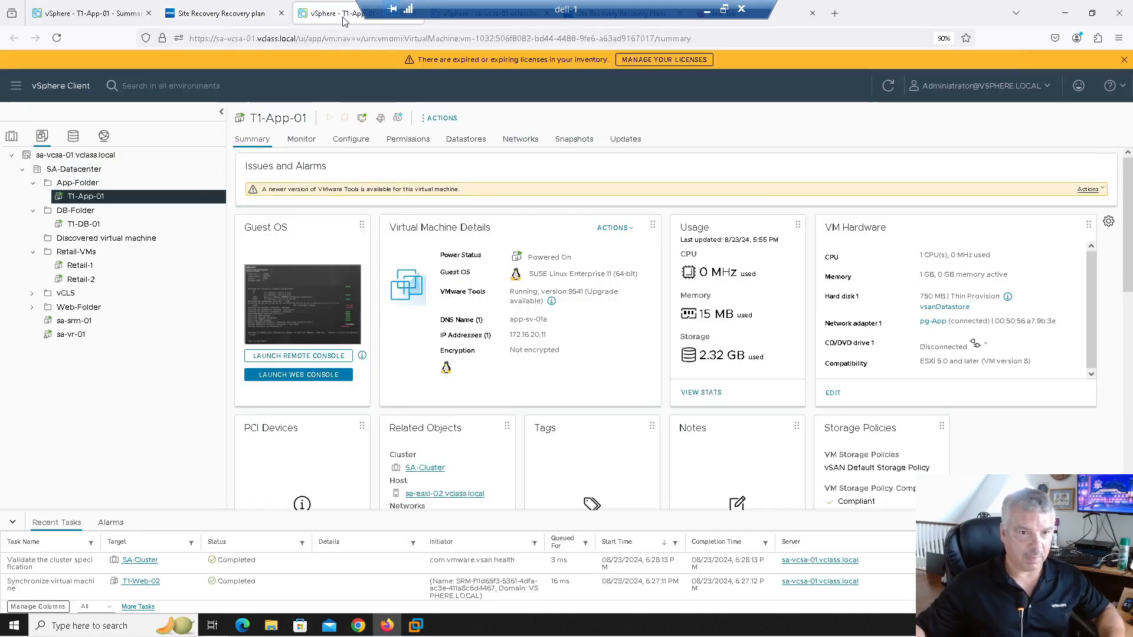
{"action": "left_click", "coordinate": [458, 15]}
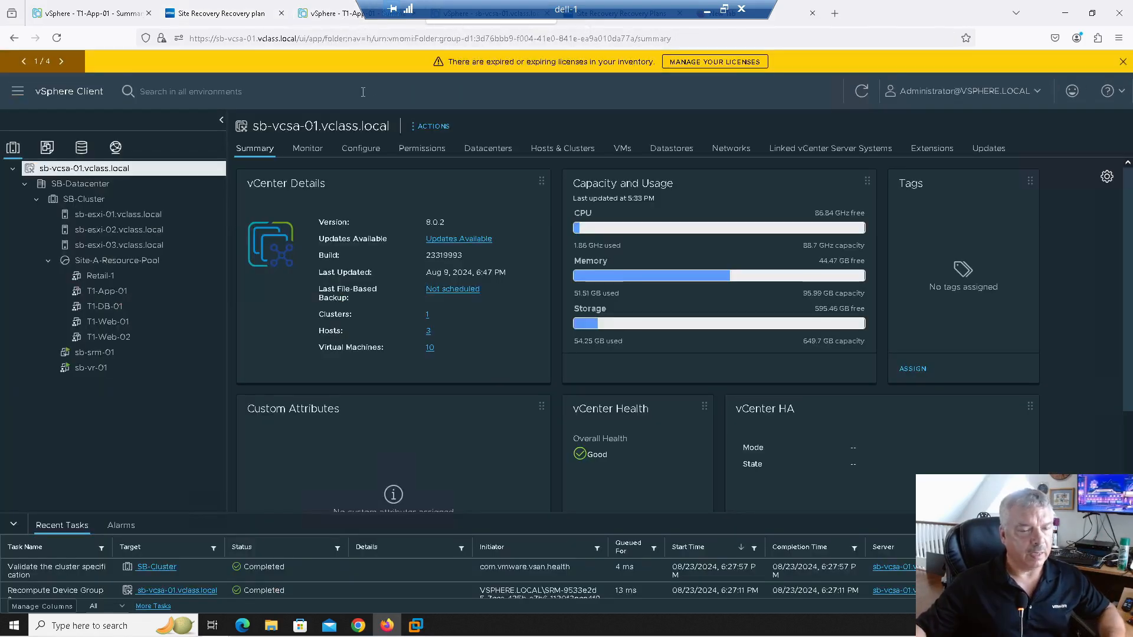
{"action": "left_click", "coordinate": [83, 151]}
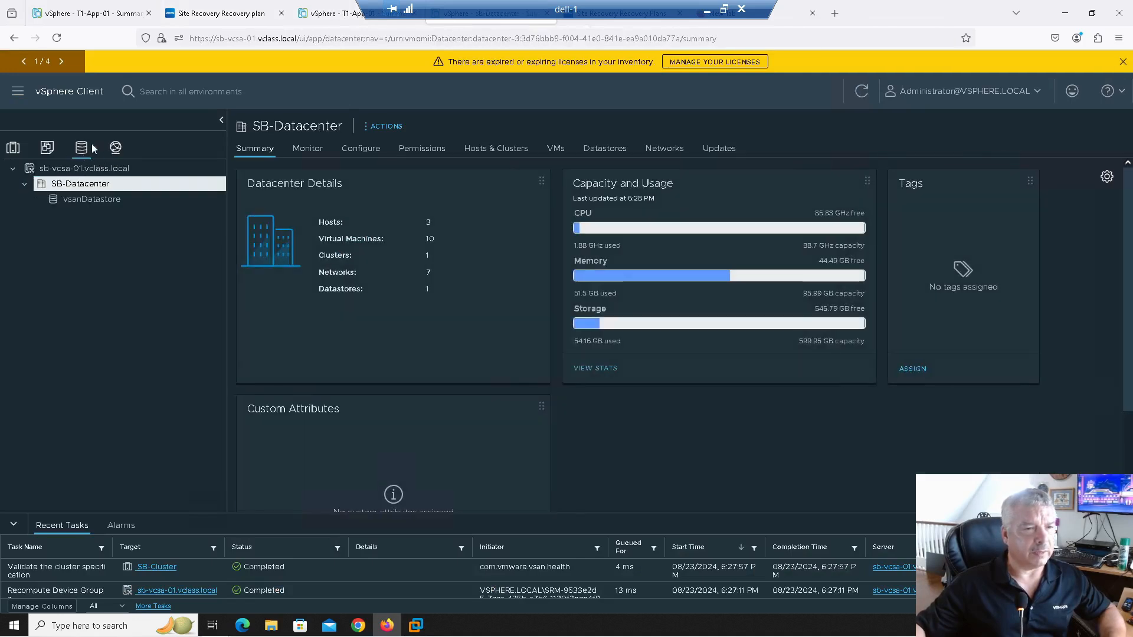
{"action": "left_click", "coordinate": [124, 150]}
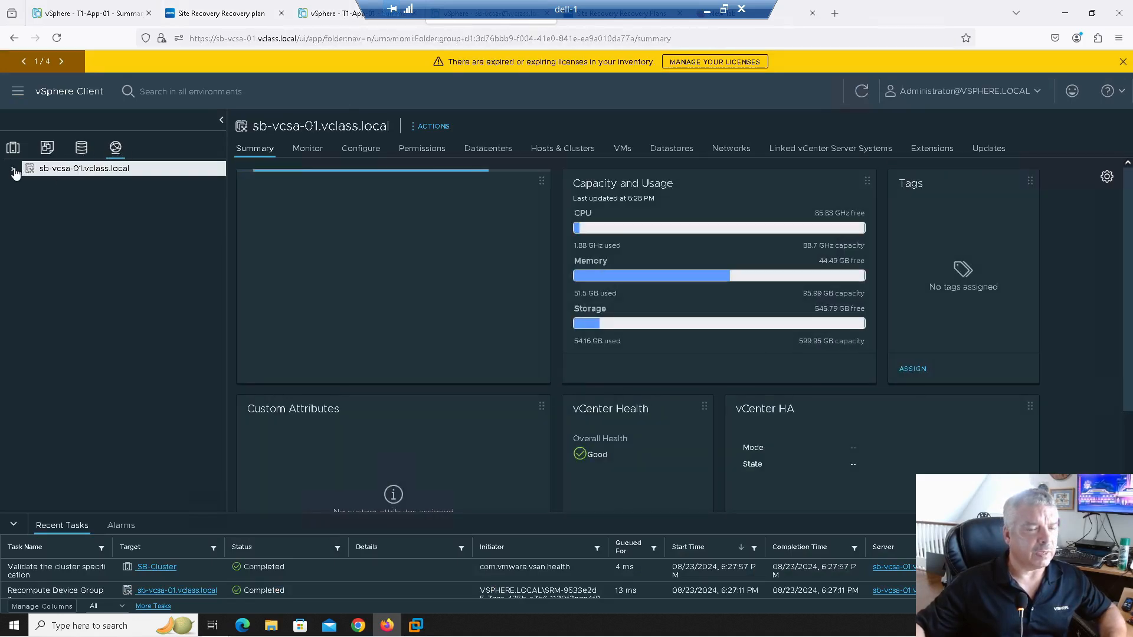
{"action": "left_click", "coordinate": [24, 184]}
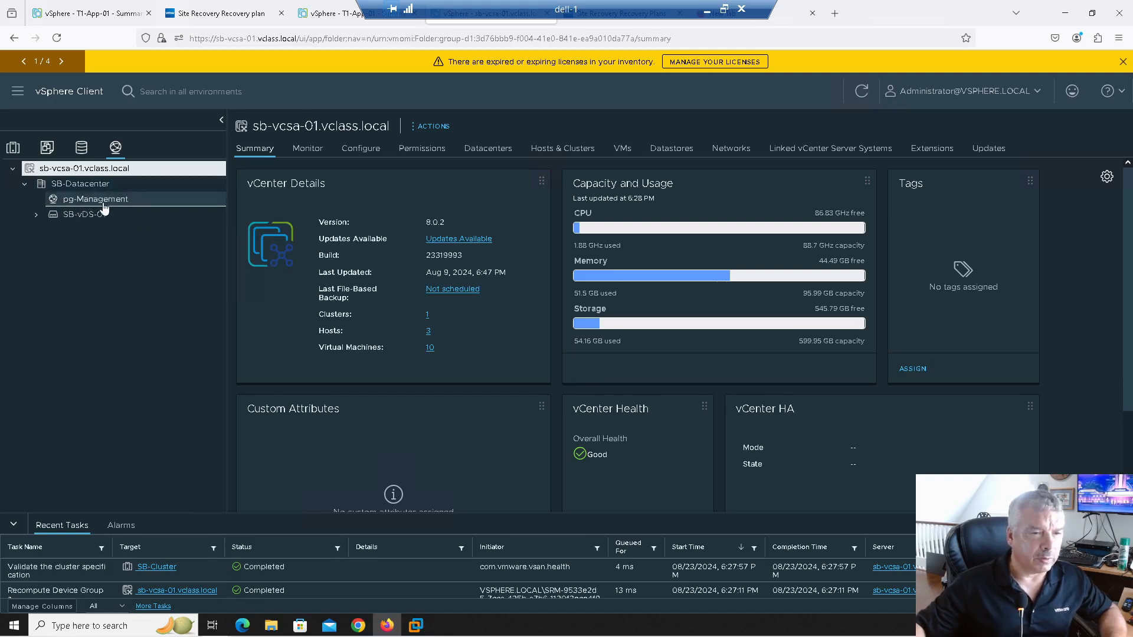
{"action": "left_click", "coordinate": [36, 215]}
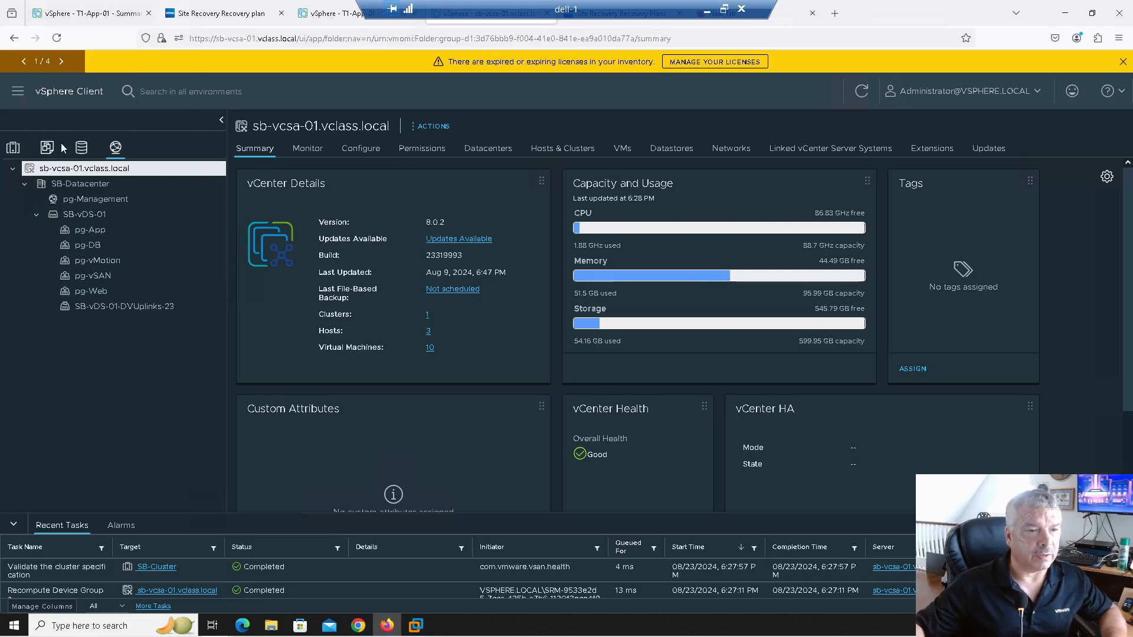
Run a test of MY-RP from Site-A to Site-B with recent changes replicated to the recovery site
{"action": "left_click", "coordinate": [81, 18]}
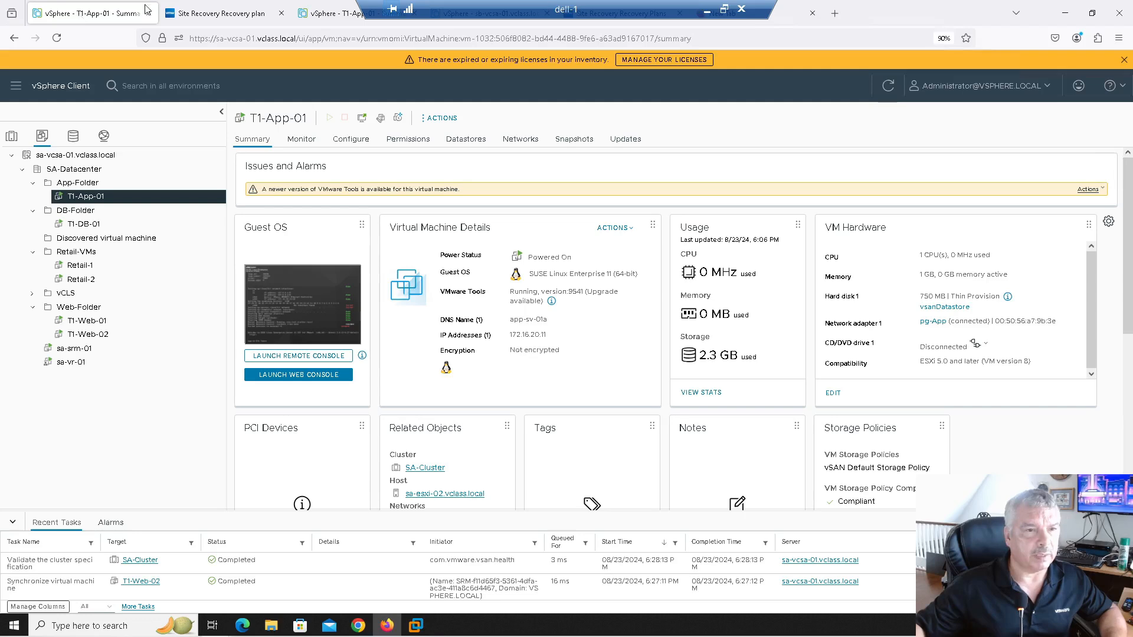
{"action": "left_click", "coordinate": [182, 11]}
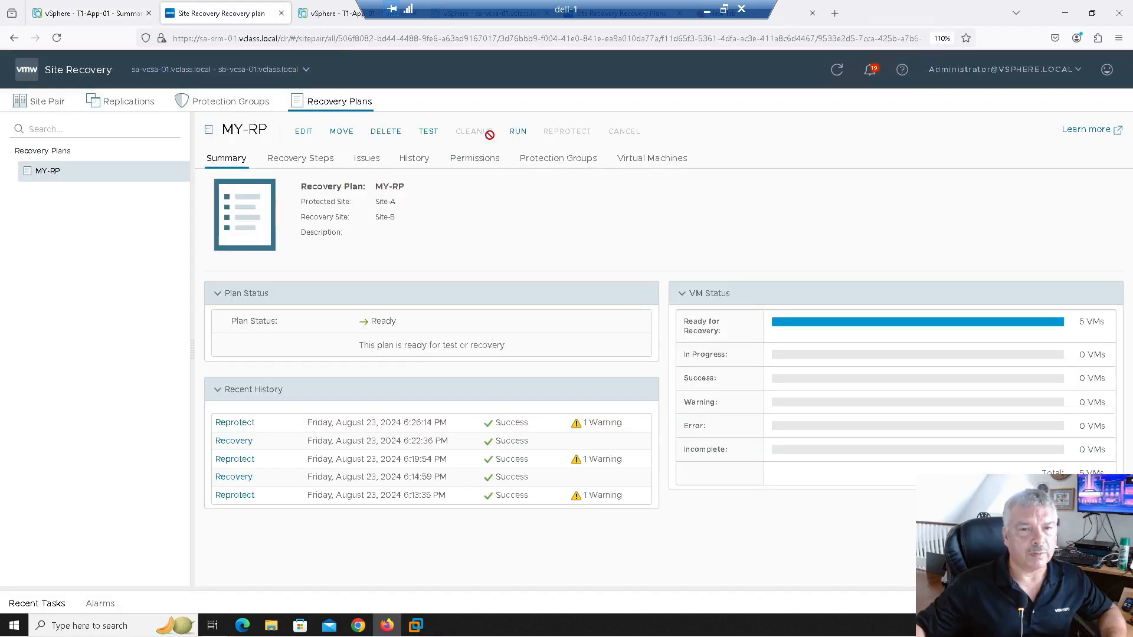
{"action": "left_click", "coordinate": [428, 133]}
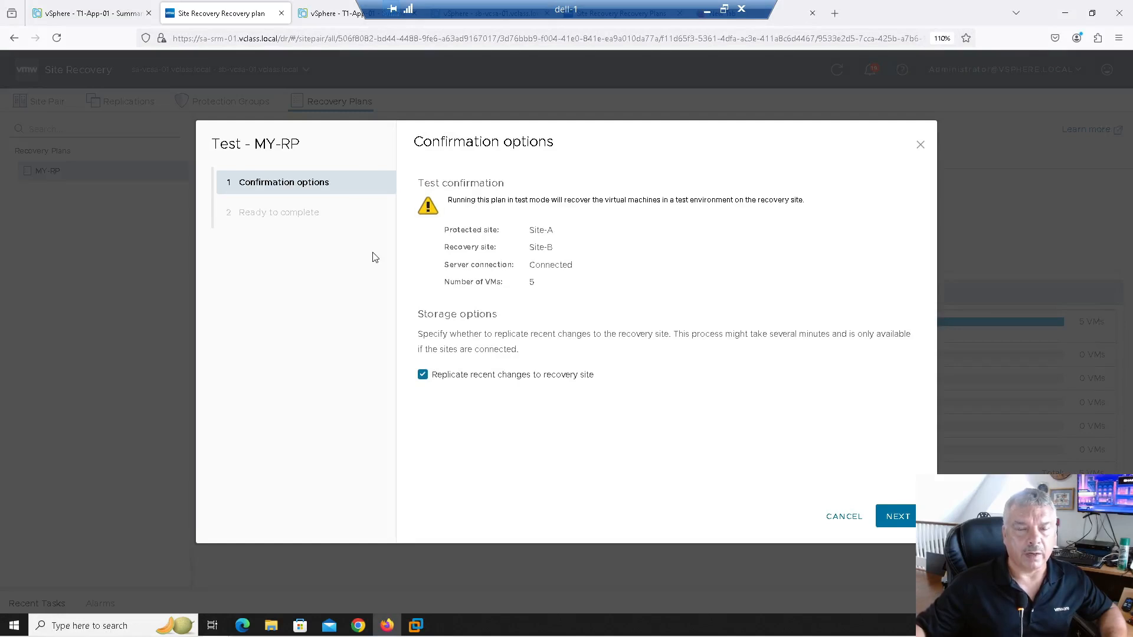
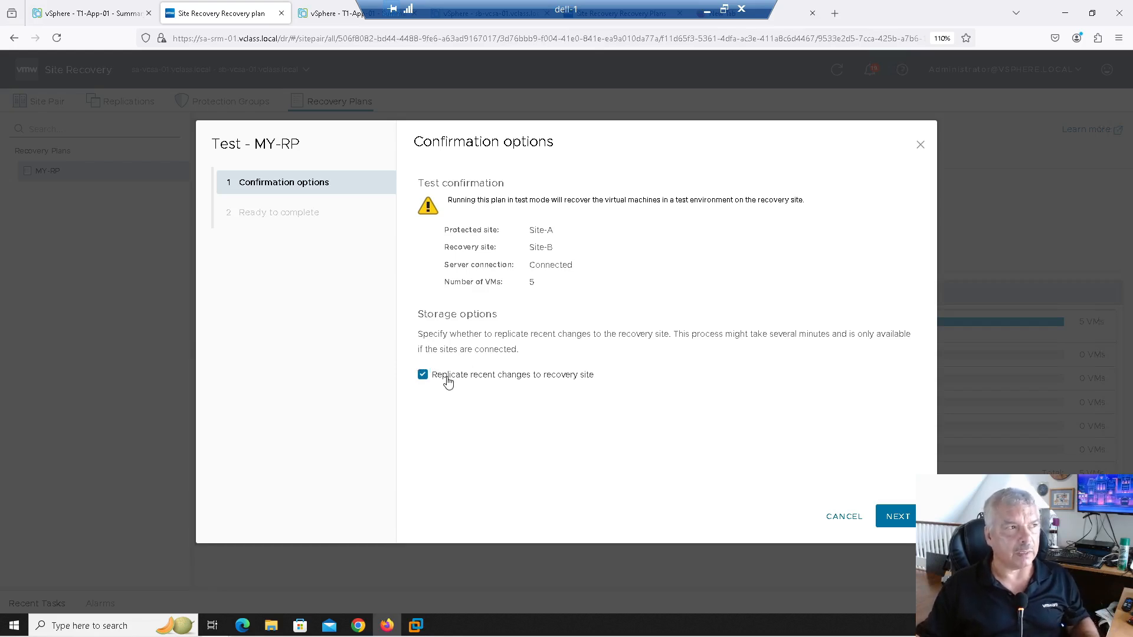
{"action": "left_click", "coordinate": [448, 383]}
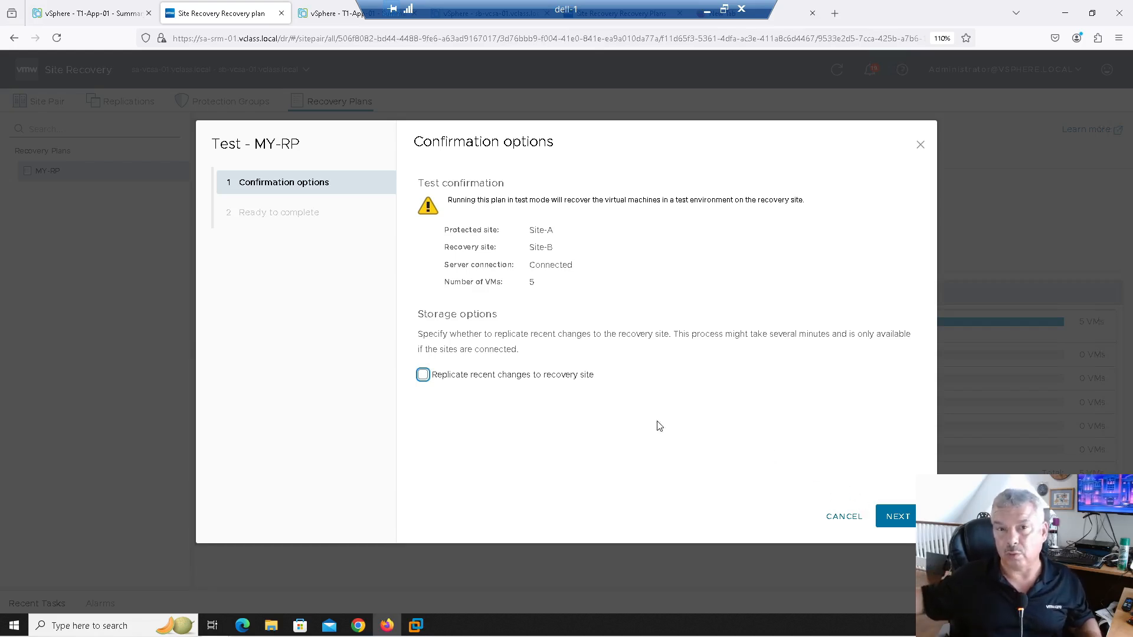
{"action": "left_click", "coordinate": [461, 382]}
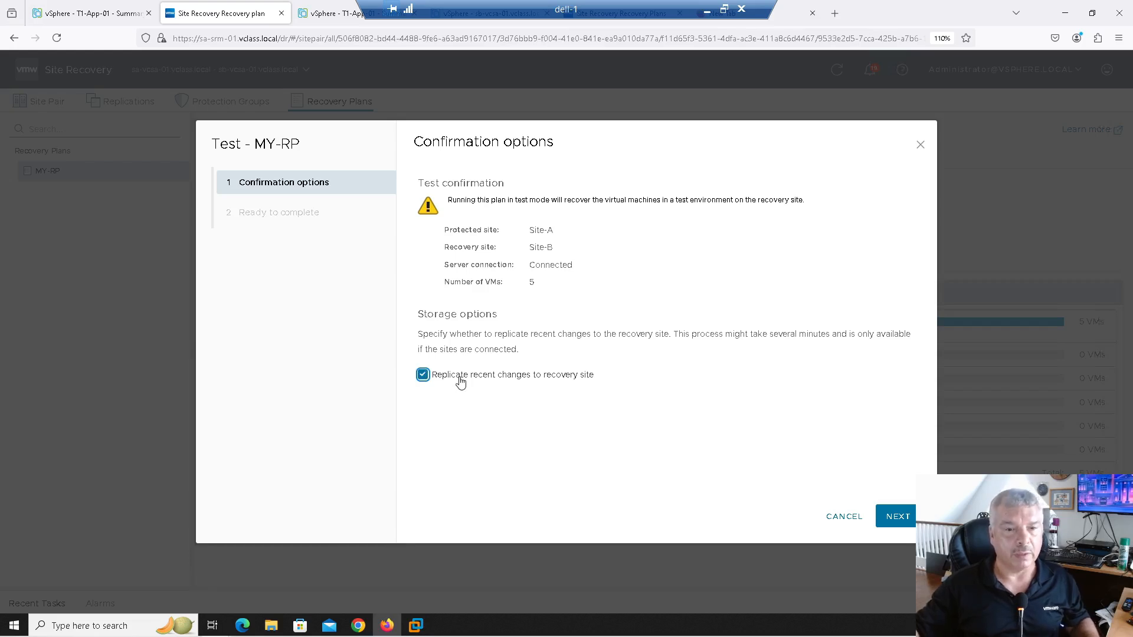
{"action": "left_click", "coordinate": [892, 517]}
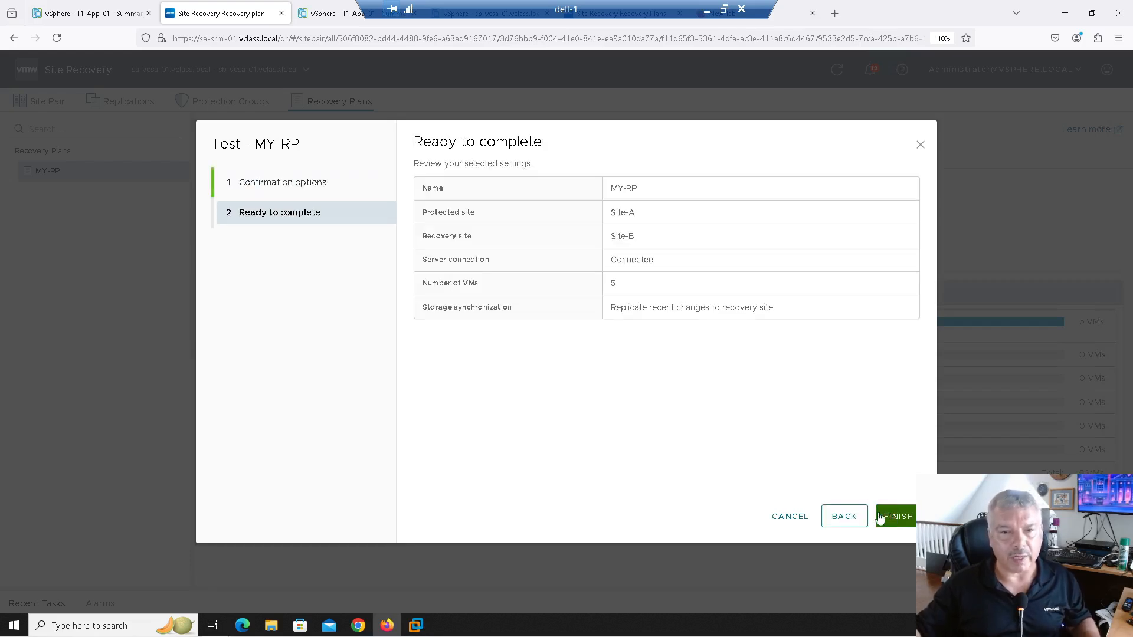
{"action": "left_click", "coordinate": [889, 516]}
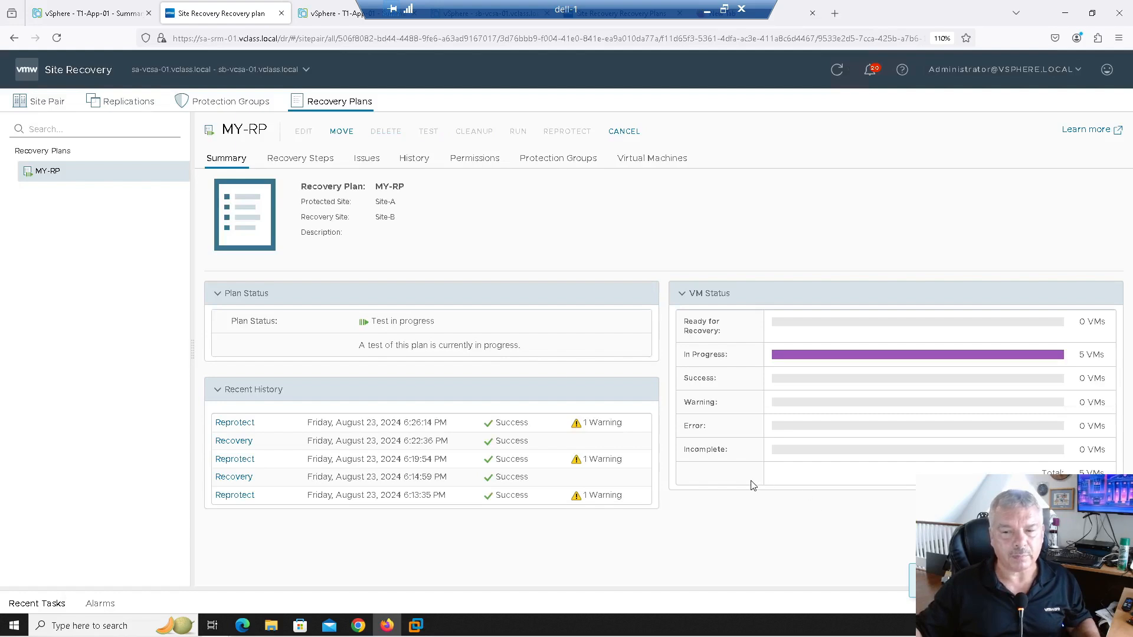
Monitor MY-RP's test recovery steps, including the per-VM details for configuring test networks and powering on priority 3 VMs
{"action": "left_click", "coordinate": [304, 165]}
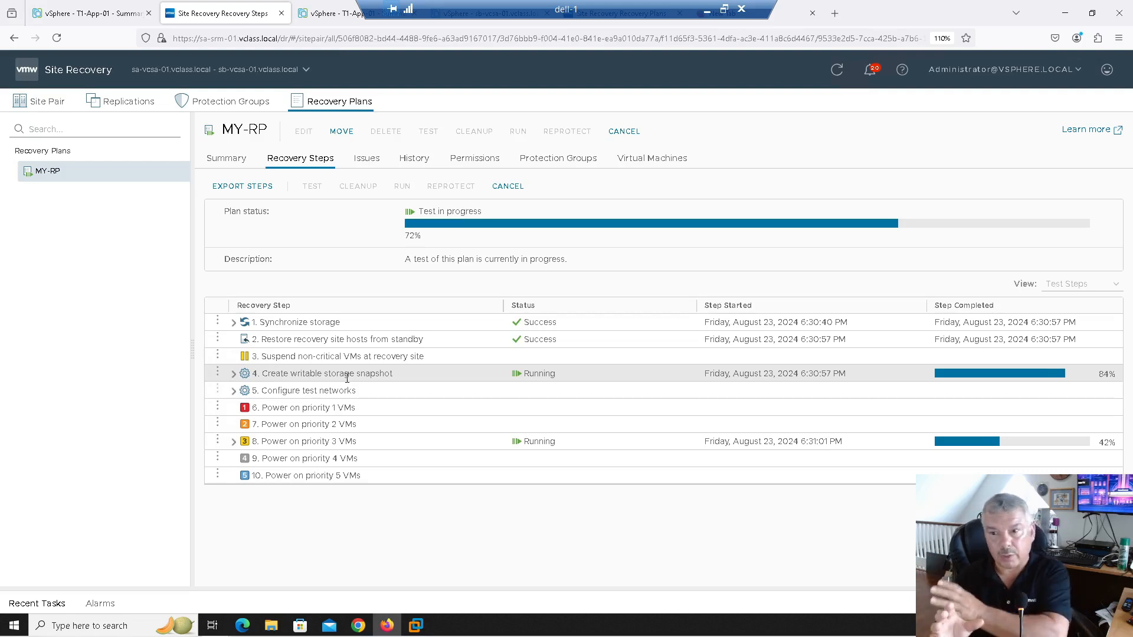
{"action": "left_click", "coordinate": [234, 391]}
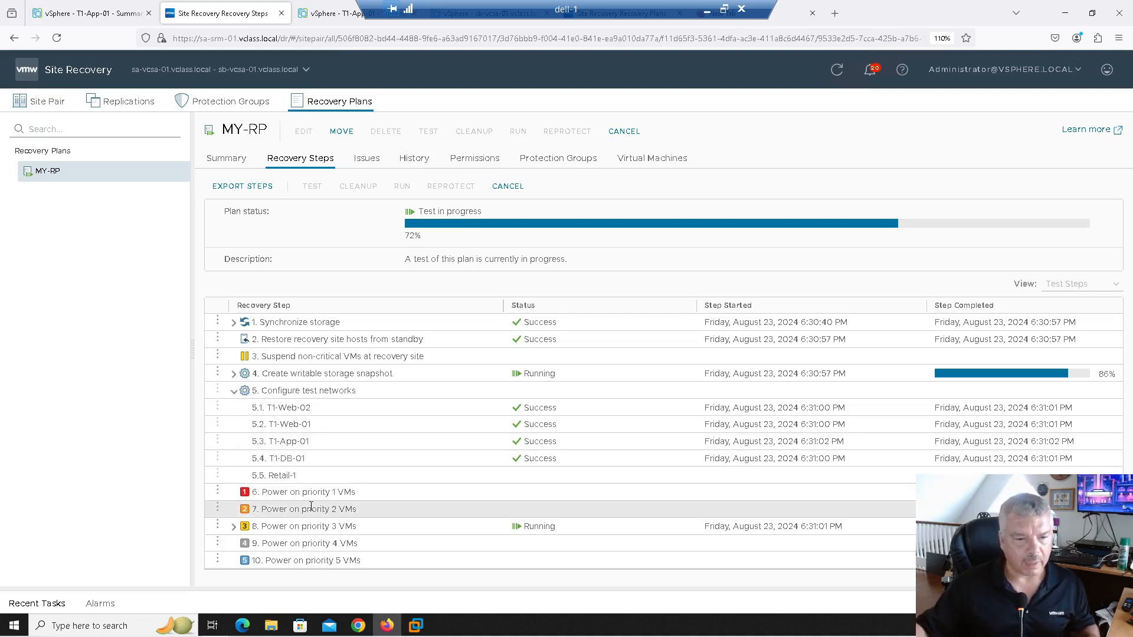
{"action": "left_click", "coordinate": [234, 526]}
{"action": "scroll", "coordinate": [405, 508], "scroll_direction": "down", "scroll_amount": 2}
{"action": "scroll", "coordinate": [406, 510], "scroll_direction": "up", "scroll_amount": 2}
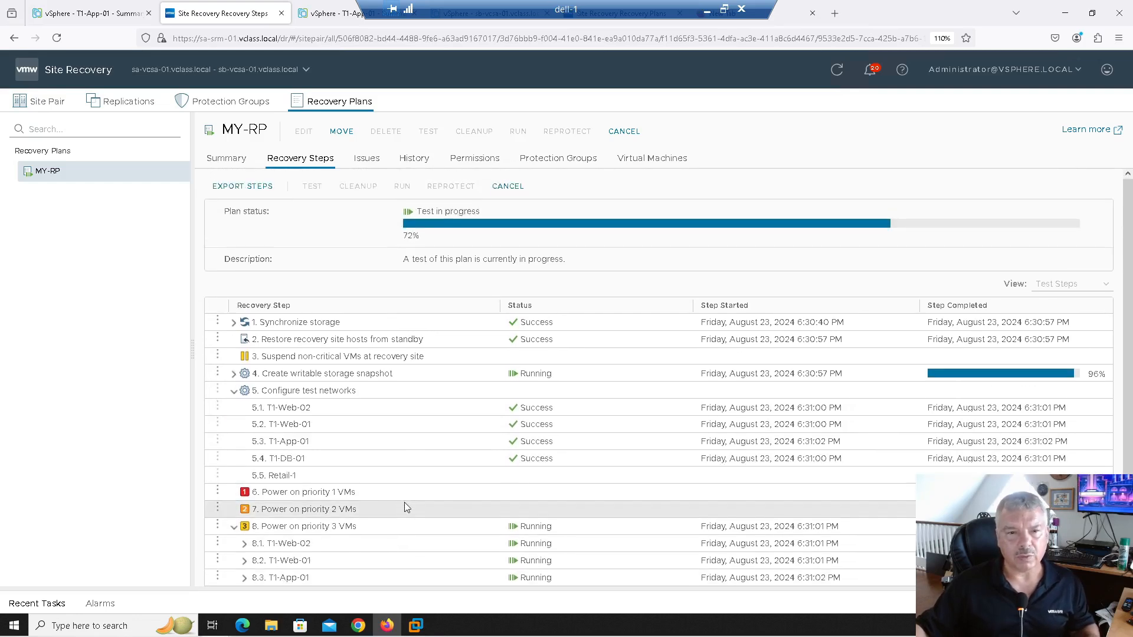
{"action": "scroll", "coordinate": [406, 509], "scroll_direction": "down", "scroll_amount": 2}
{"action": "scroll", "coordinate": [413, 495], "scroll_direction": "up", "scroll_amount": 1}
{"action": "scroll", "coordinate": [411, 494], "scroll_direction": "up", "scroll_amount": 1}
{"action": "scroll", "coordinate": [412, 495], "scroll_direction": "down", "scroll_amount": 2}
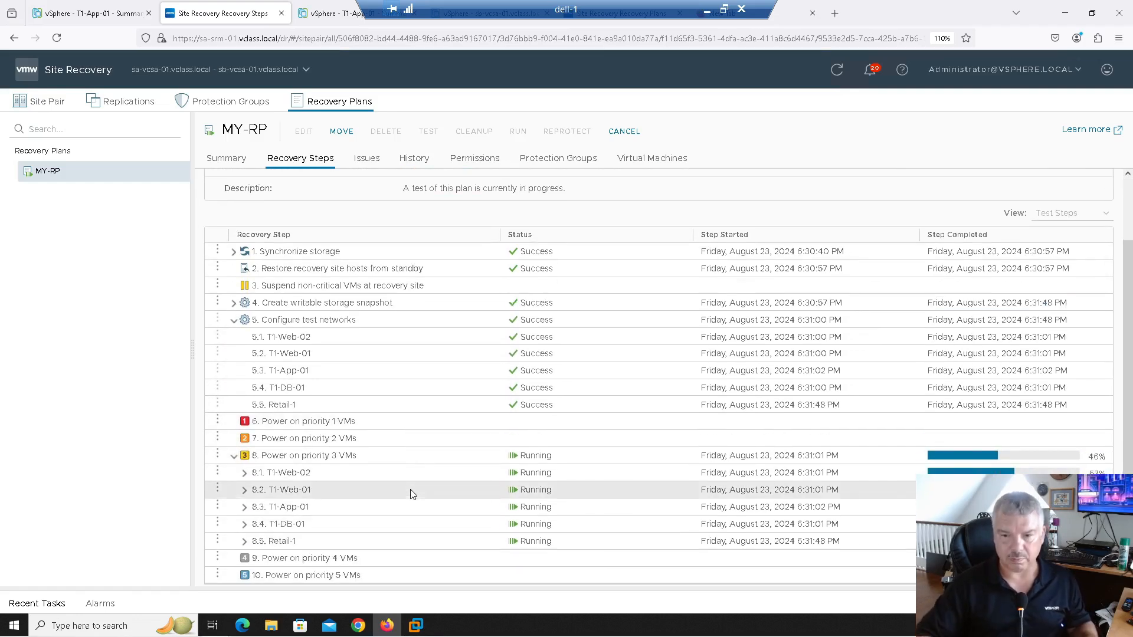
{"action": "key", "text": "ctrl+minus"}
{"action": "key", "text": "ctrl+minus"}
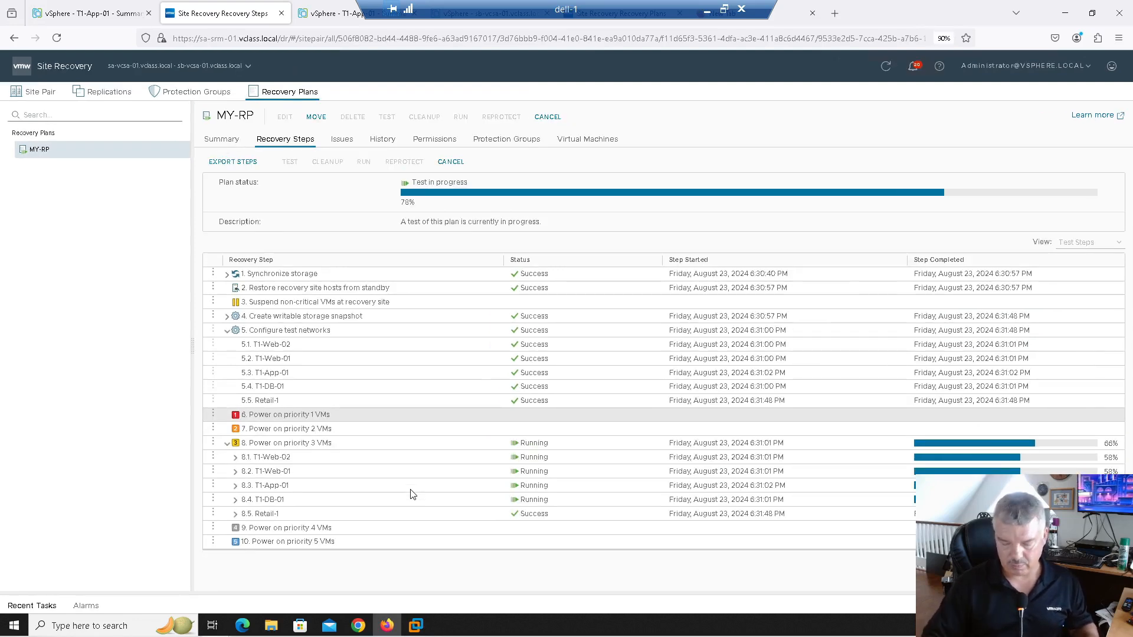
{"action": "key", "text": "ctrl+plus"}
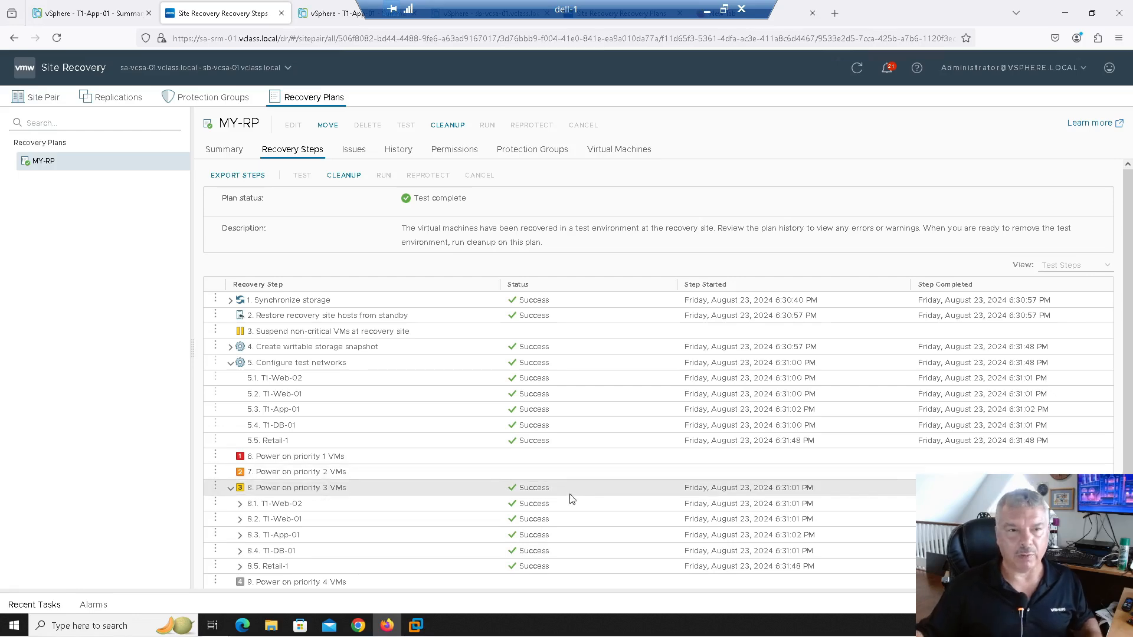
Compare the VMs in the Site-A inventory with the test VMs in Site-B's Site-A-Resource-Pool, refreshing the Site-B view
{"action": "left_click", "coordinate": [86, 13]}
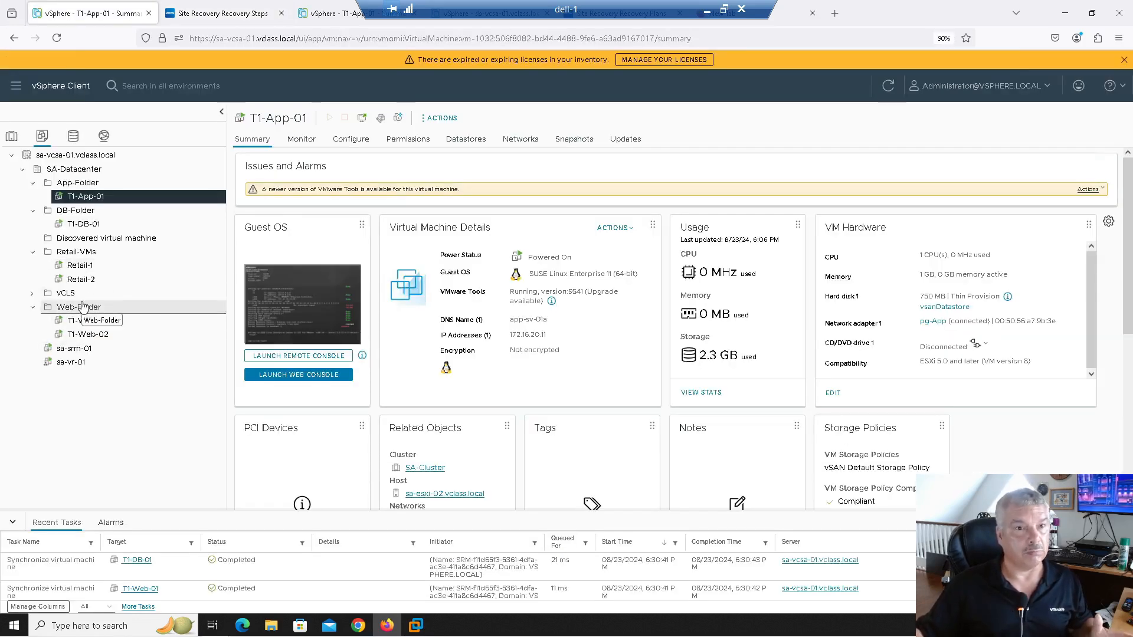
{"action": "left_click", "coordinate": [330, 14]}
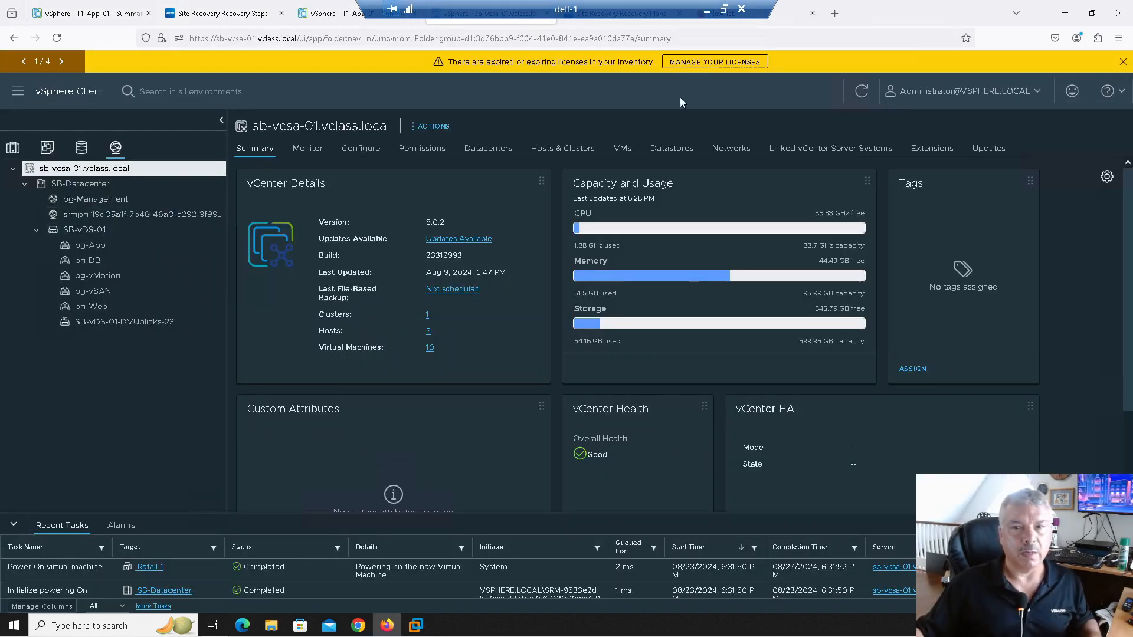
{"action": "left_click", "coordinate": [859, 94]}
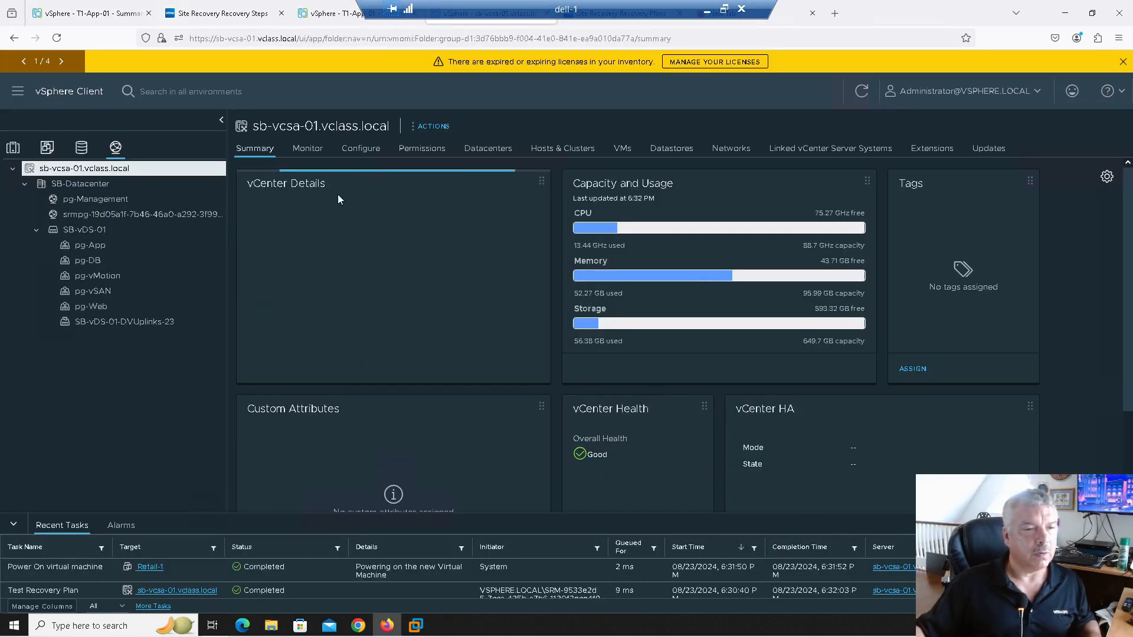
{"action": "left_click", "coordinate": [13, 147]}
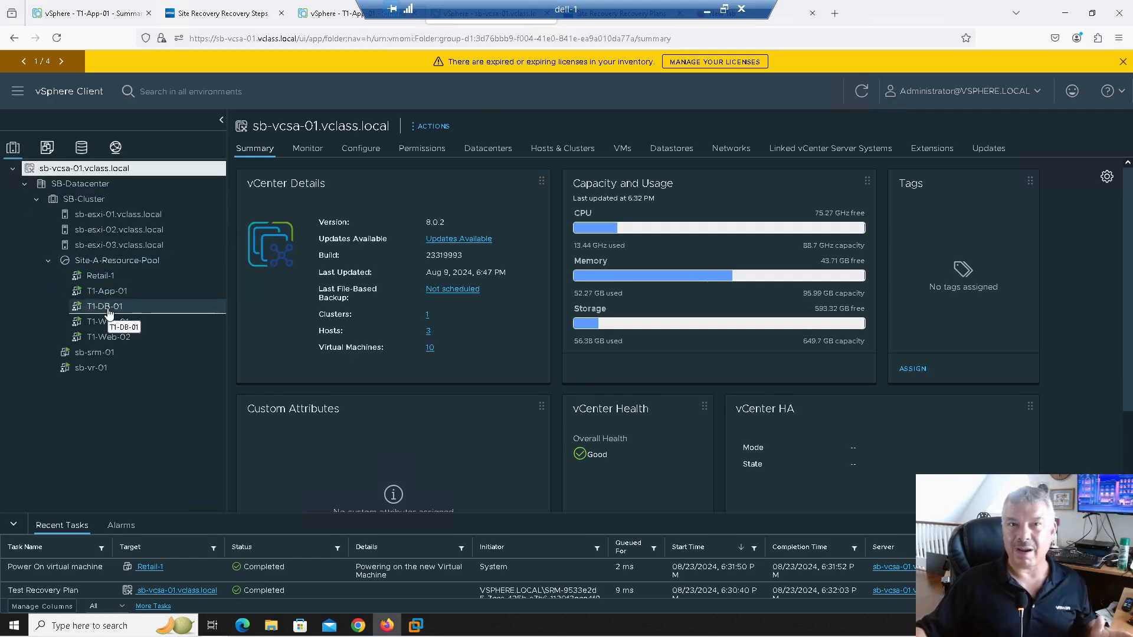
Examine which VMs are connected to the srmpg test network in the Site-B vCenter
{"action": "left_click", "coordinate": [116, 148]}
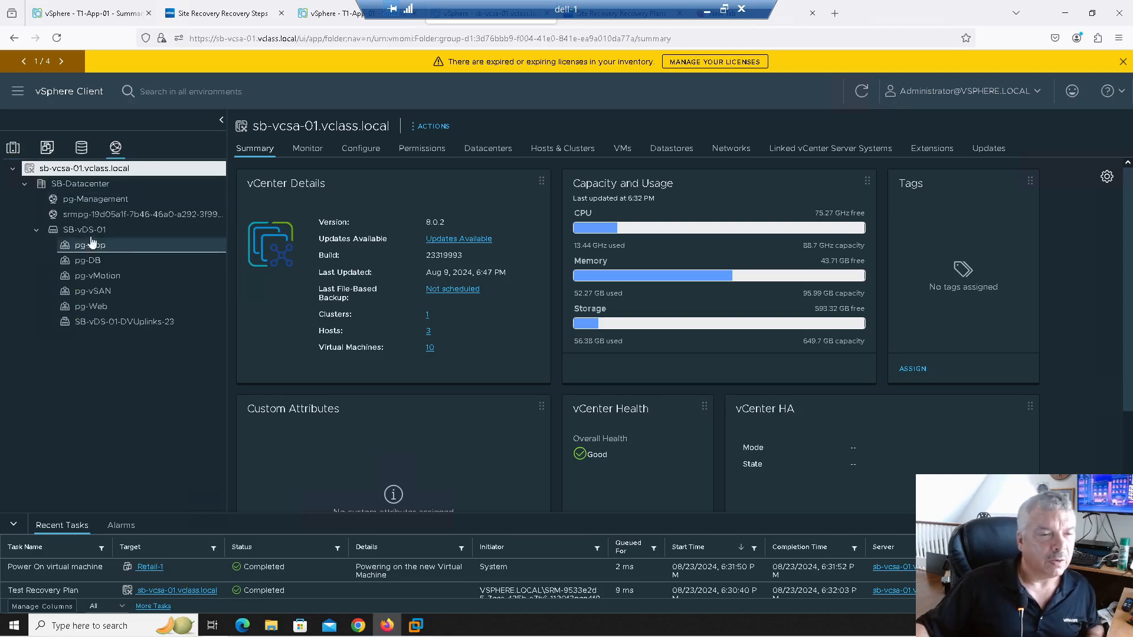
{"action": "left_click", "coordinate": [163, 216]}
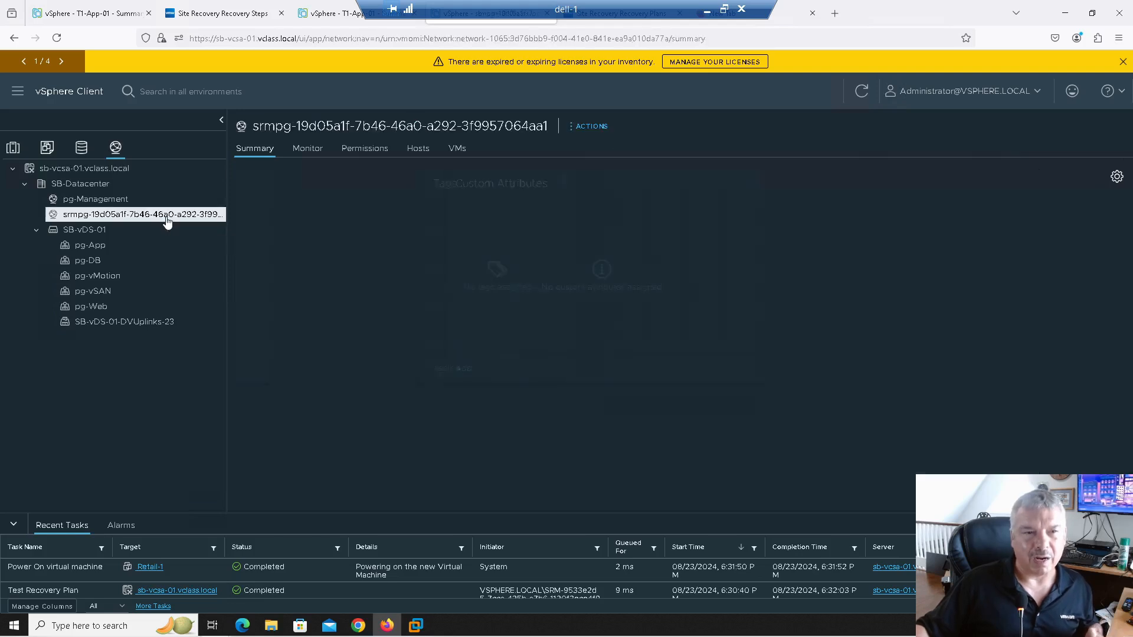
{"action": "left_click", "coordinate": [458, 150]}
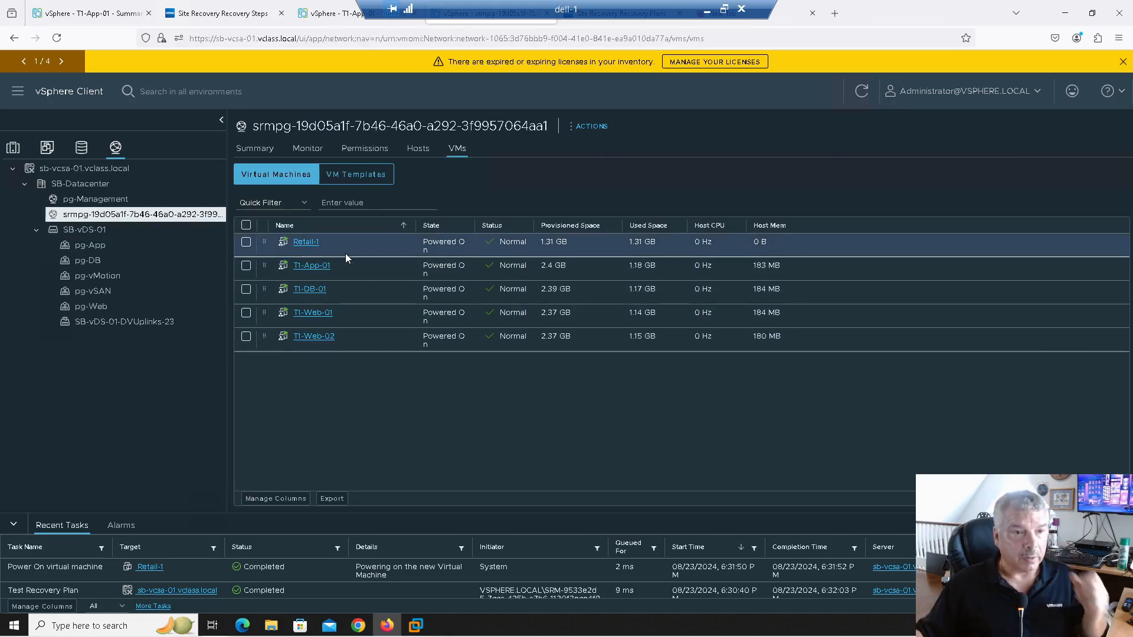
Open host sb-esxi-01 in the Site-B inventory and switch the vSphere Client to the light theme
{"action": "left_click", "coordinate": [16, 149]}
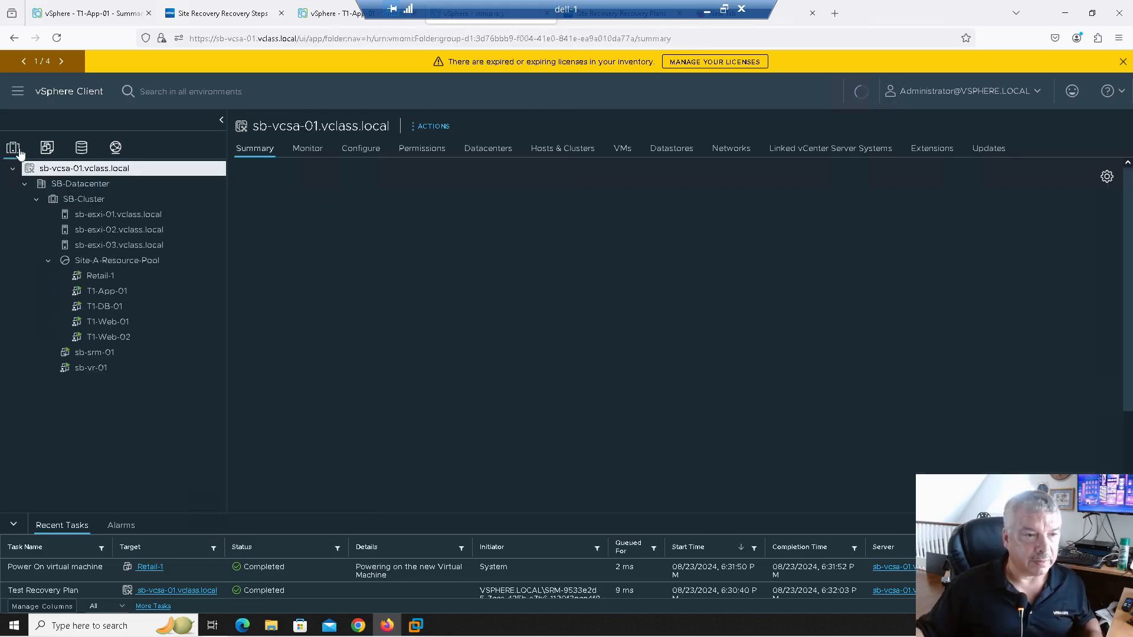
{"action": "left_click", "coordinate": [108, 218]}
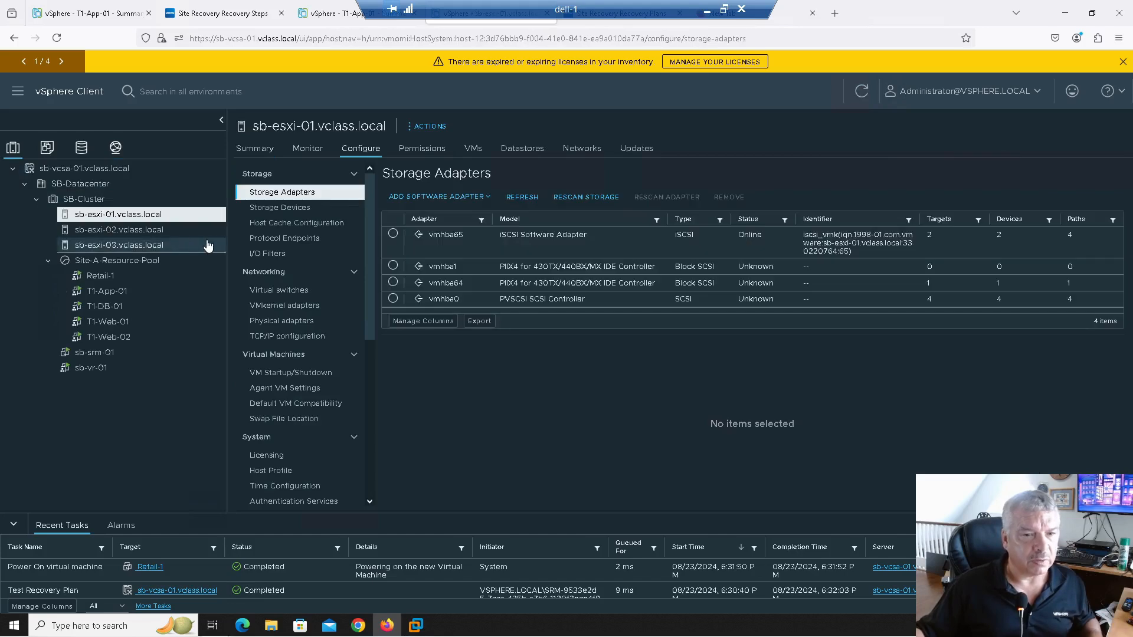
{"action": "left_click", "coordinate": [1034, 92]}
{"action": "left_click", "coordinate": [937, 165]}
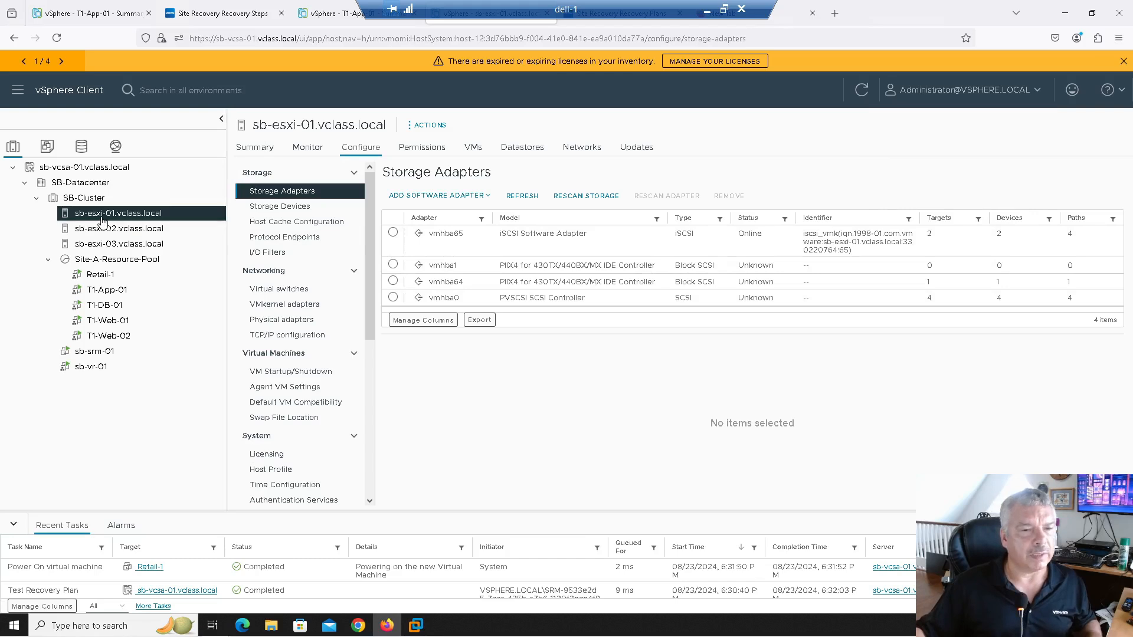
Inspect standard switch vSwitch0 on sb-esxi-01, and return to the VMs on the srmpg test network
{"action": "left_click", "coordinate": [304, 289]}
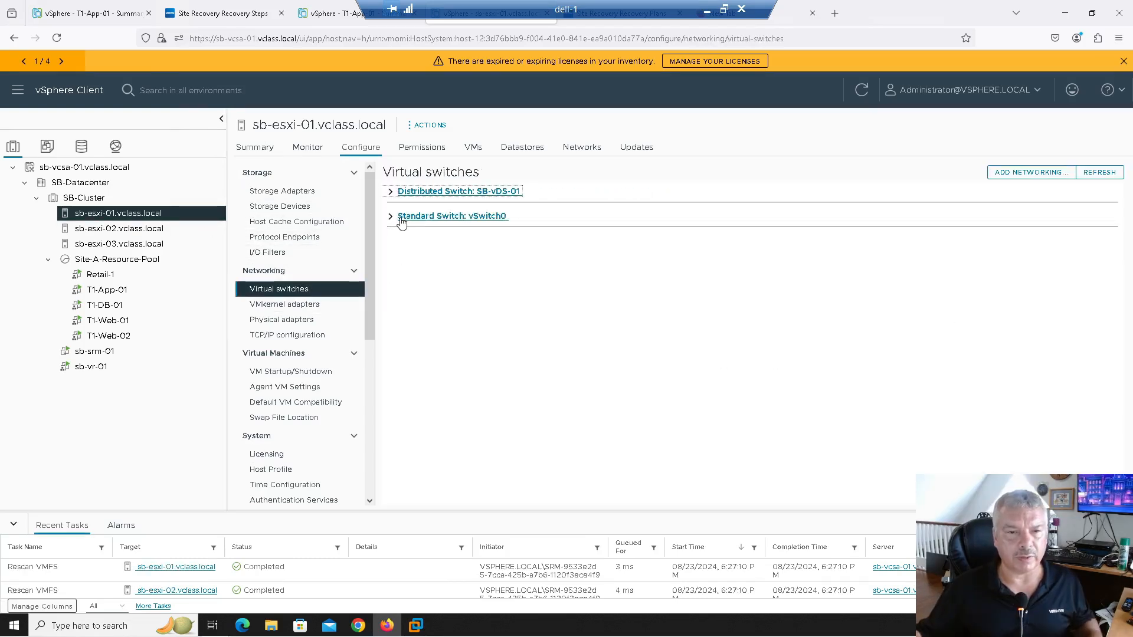
{"action": "left_click", "coordinate": [391, 217]}
{"action": "left_click", "coordinate": [392, 217]}
{"action": "left_click", "coordinate": [392, 217]}
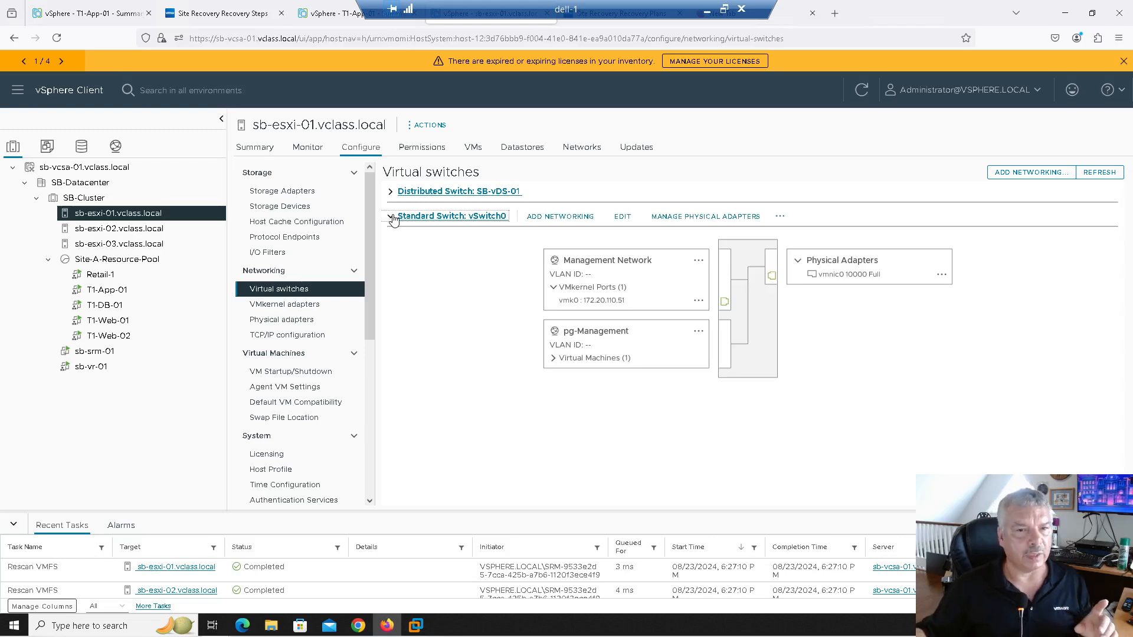
{"action": "left_click", "coordinate": [116, 147]}
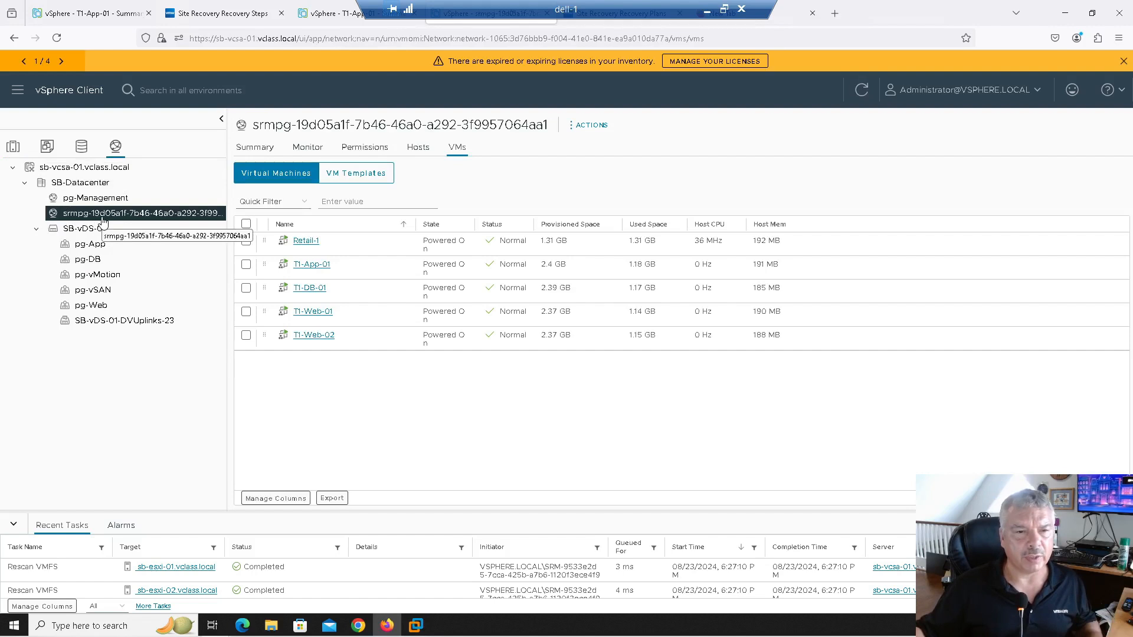
Check which hosts carry the srmpg test network, and inspect the VMs attached to the srmvs standard switch on sb-esxi-02
{"action": "left_click", "coordinate": [419, 149]}
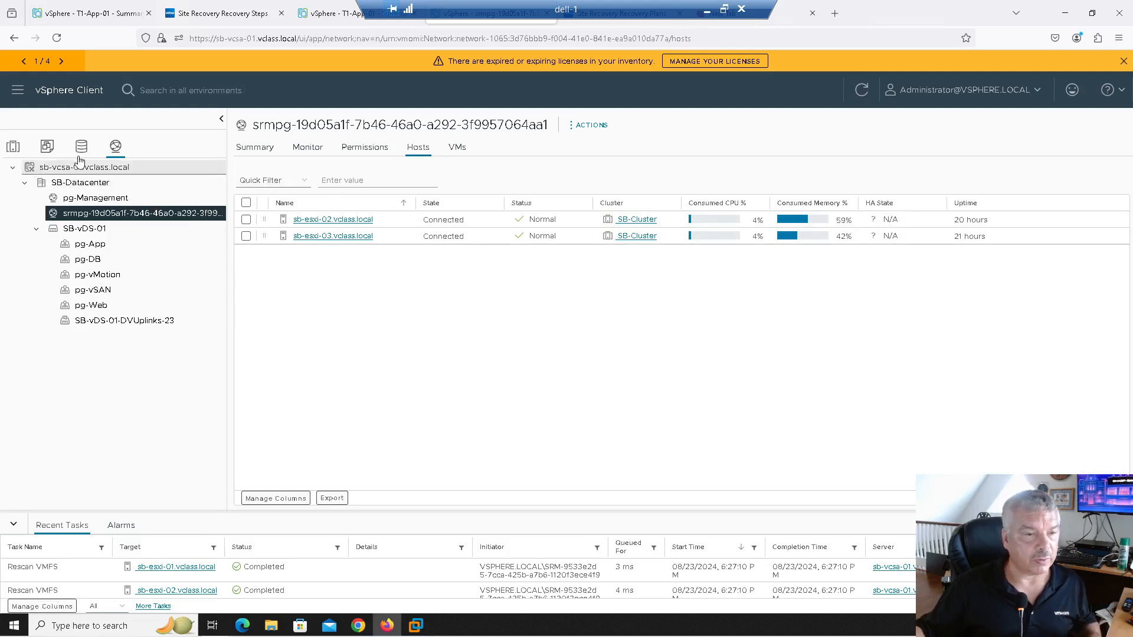
{"action": "left_click", "coordinate": [47, 147]}
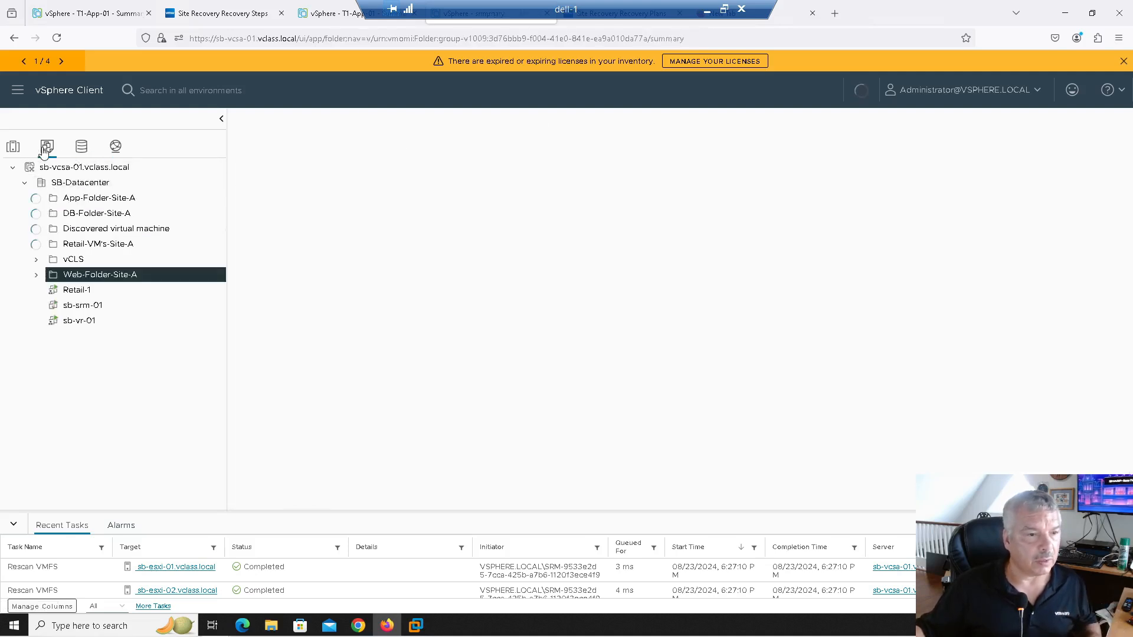
{"action": "left_click", "coordinate": [13, 147]}
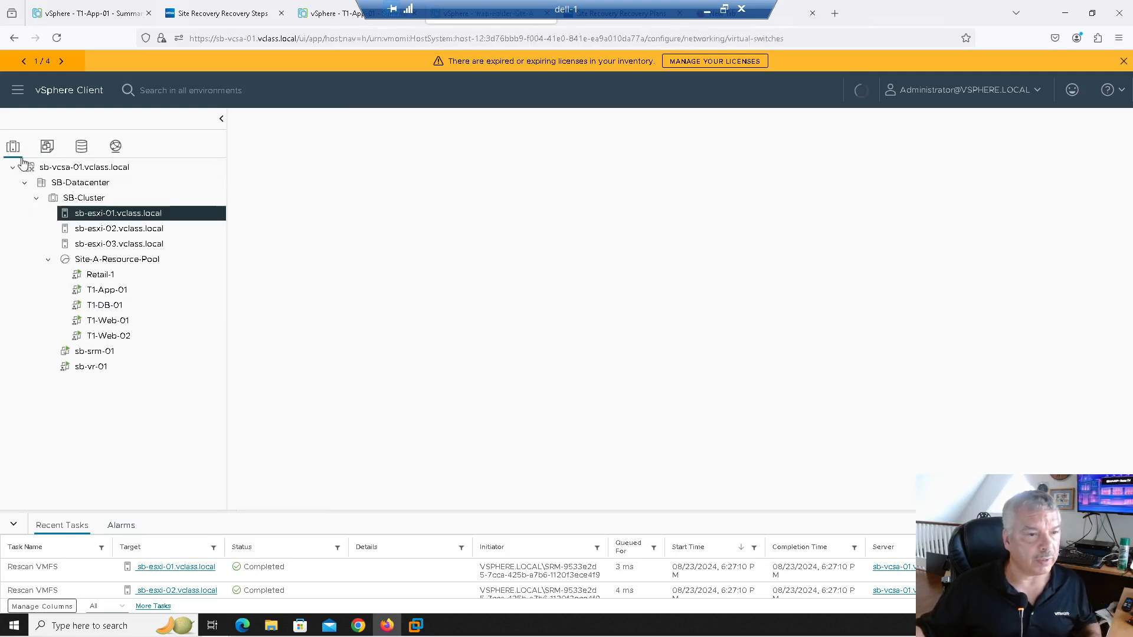
{"action": "left_click", "coordinate": [81, 230]}
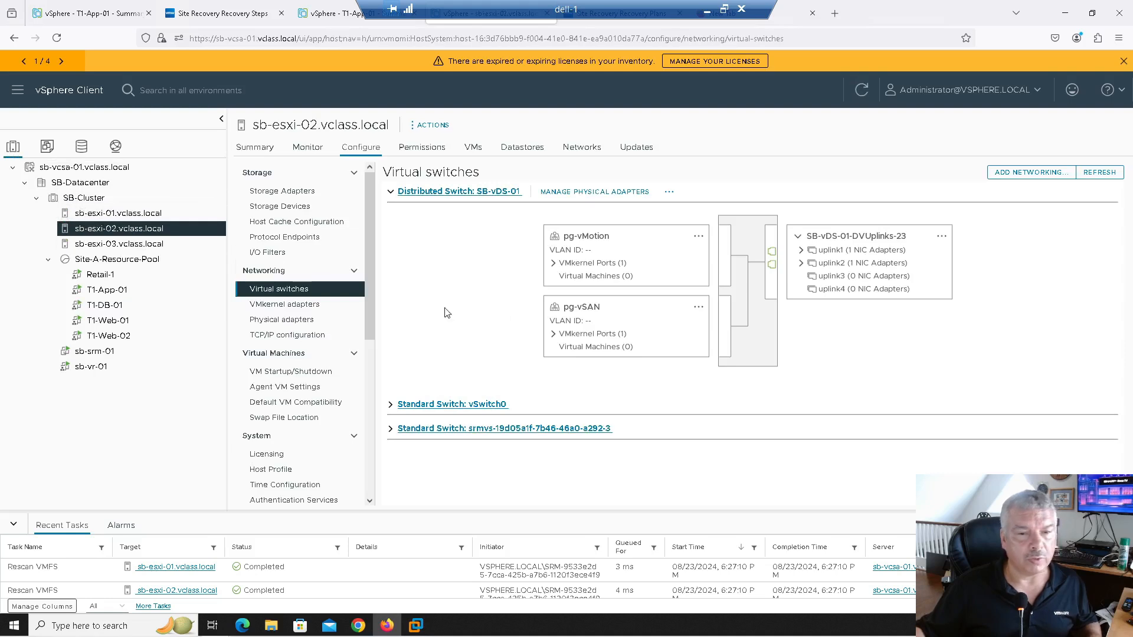
{"action": "left_click", "coordinate": [391, 430]}
{"action": "scroll", "coordinate": [526, 390], "scroll_direction": "down", "scroll_amount": 2}
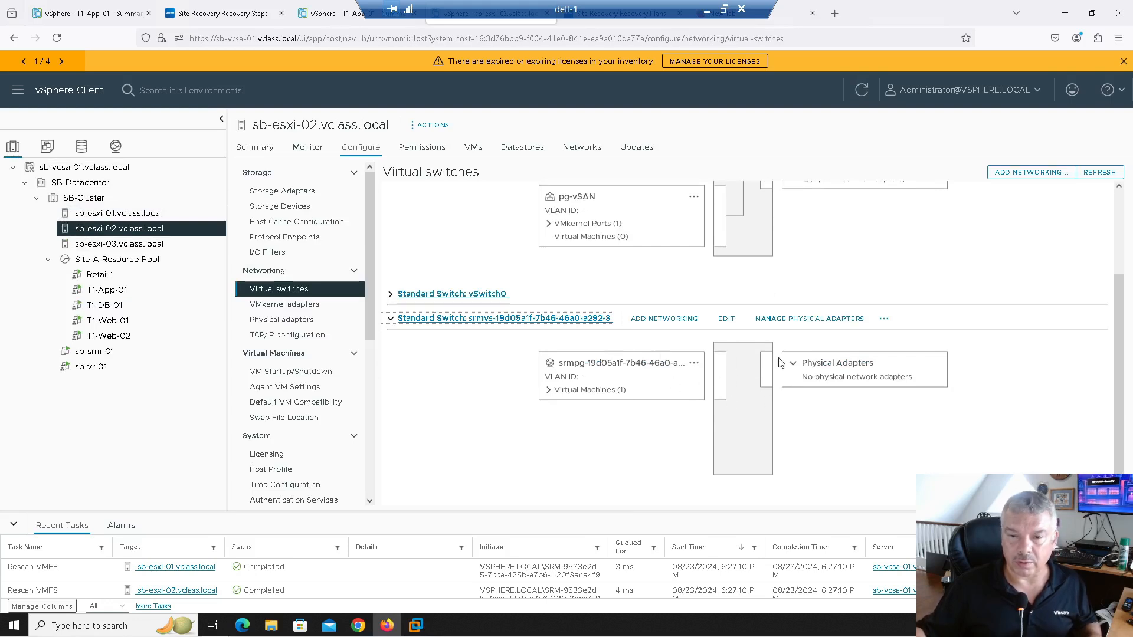
{"action": "left_click", "coordinate": [548, 391]}
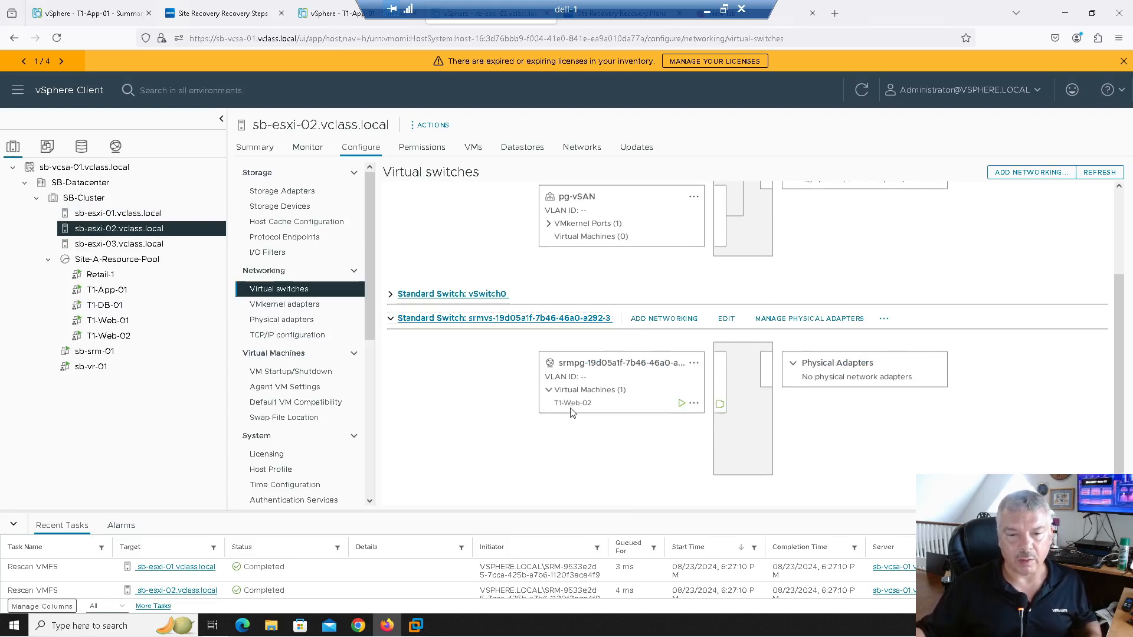
Inspect the VMs and physical adapters of the srmvs standard switch on host sb-esxi-03
{"action": "left_click", "coordinate": [130, 244]}
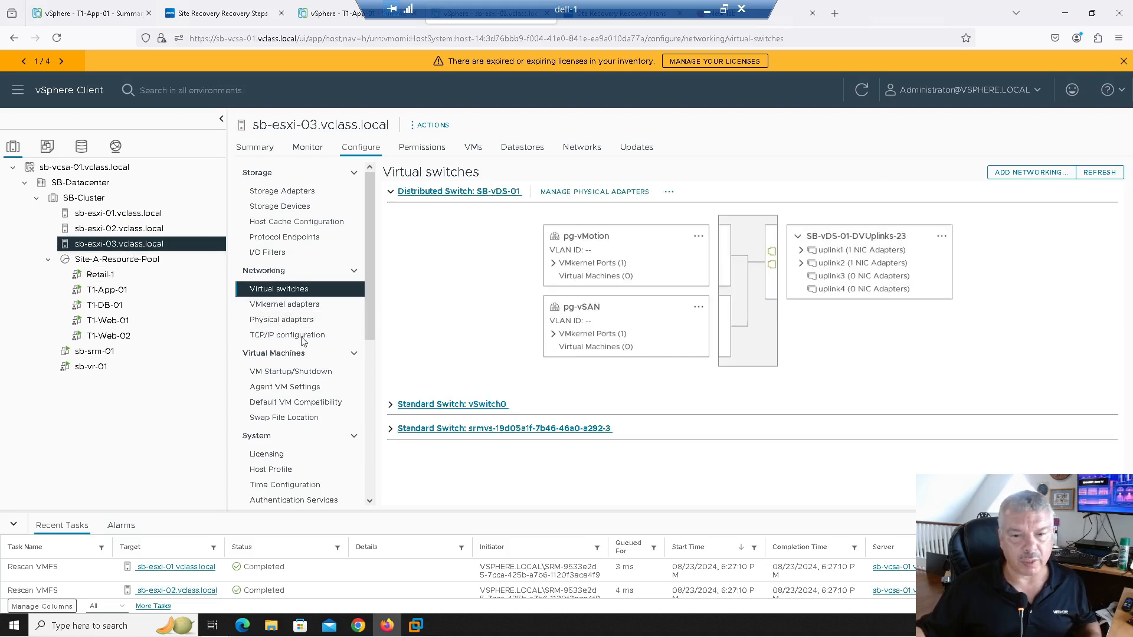
{"action": "left_click", "coordinate": [390, 429]}
{"action": "scroll", "coordinate": [494, 380], "scroll_direction": "down", "scroll_amount": 2}
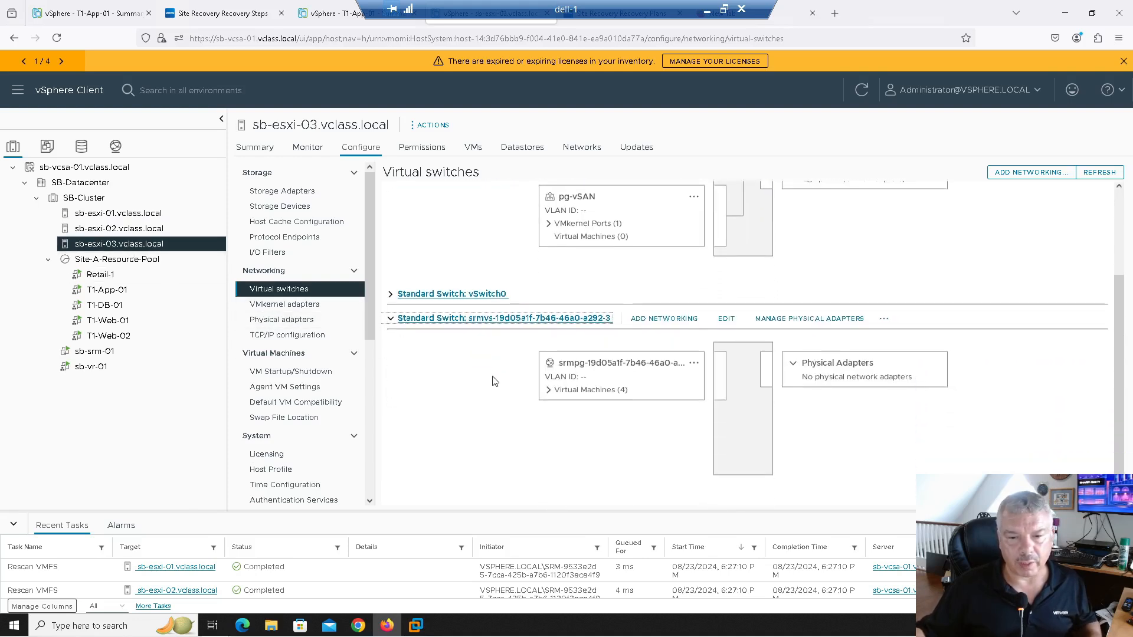
{"action": "left_click", "coordinate": [548, 390]}
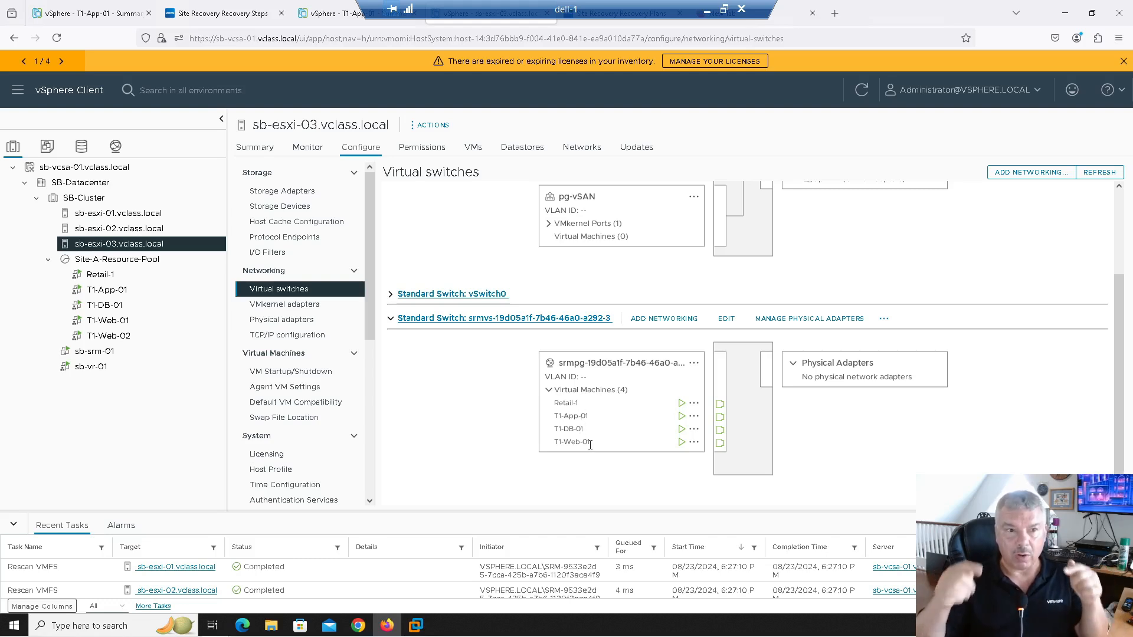
Re-examine the srmvs standard switch on sb-esxi-02, and open the summary of Site-A-Resource-Pool
{"action": "left_click", "coordinate": [121, 229]}
{"action": "left_click", "coordinate": [391, 428]}
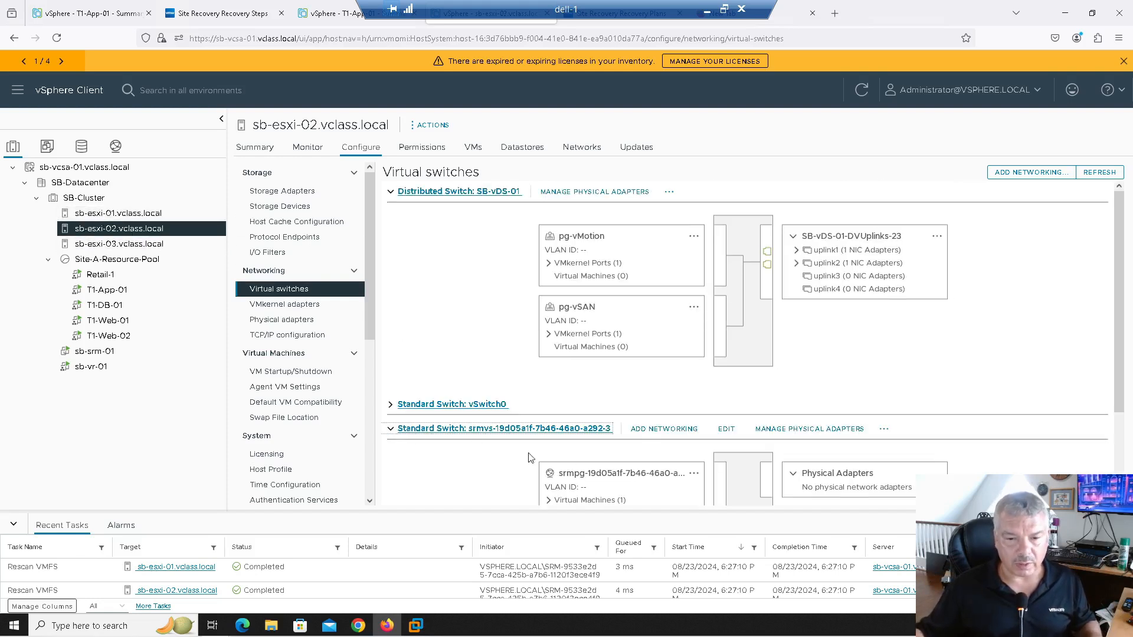
{"action": "scroll", "coordinate": [529, 452], "scroll_direction": "down", "scroll_amount": 3}
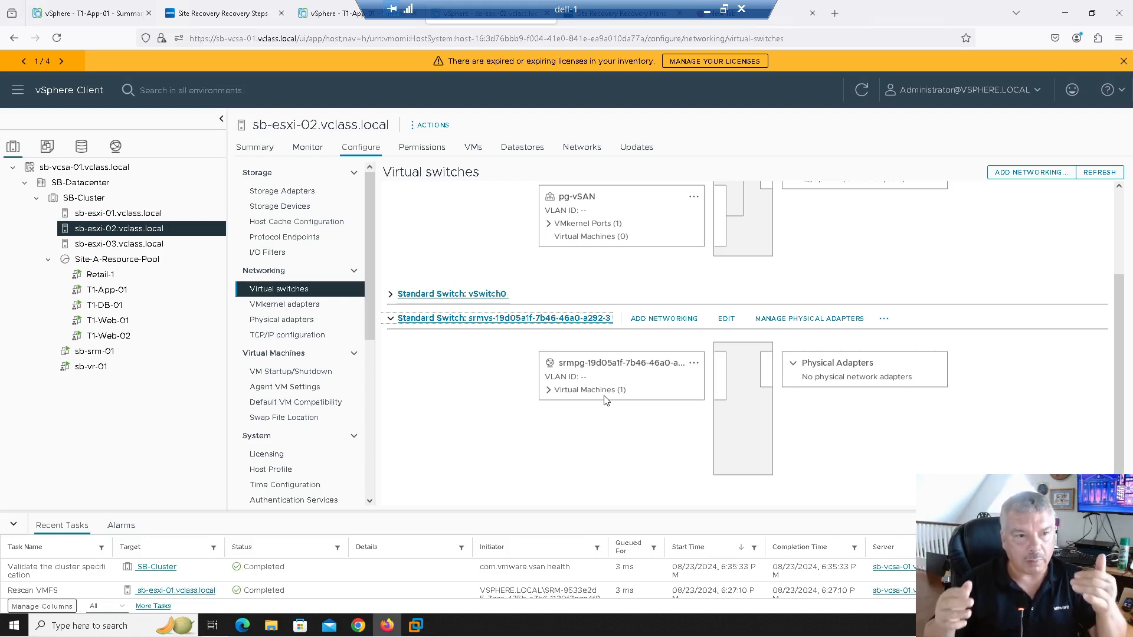
{"action": "left_click", "coordinate": [117, 260]}
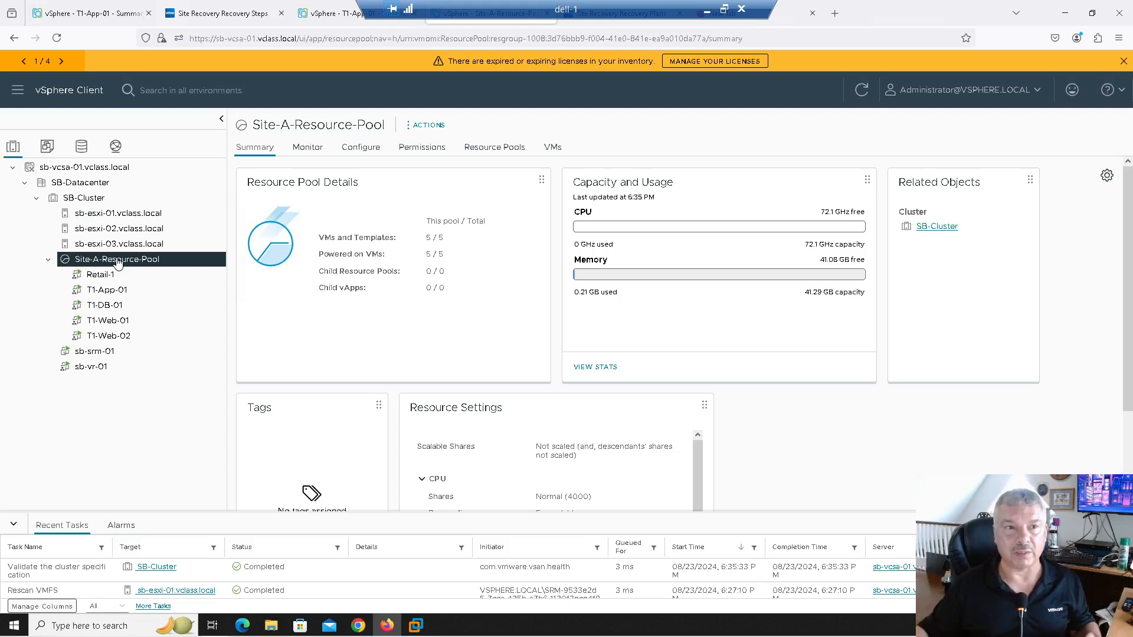
Switch to Site Recovery and run the cleanup of recovery plan MY-RP without forcing it
{"action": "left_click", "coordinate": [192, 21]}
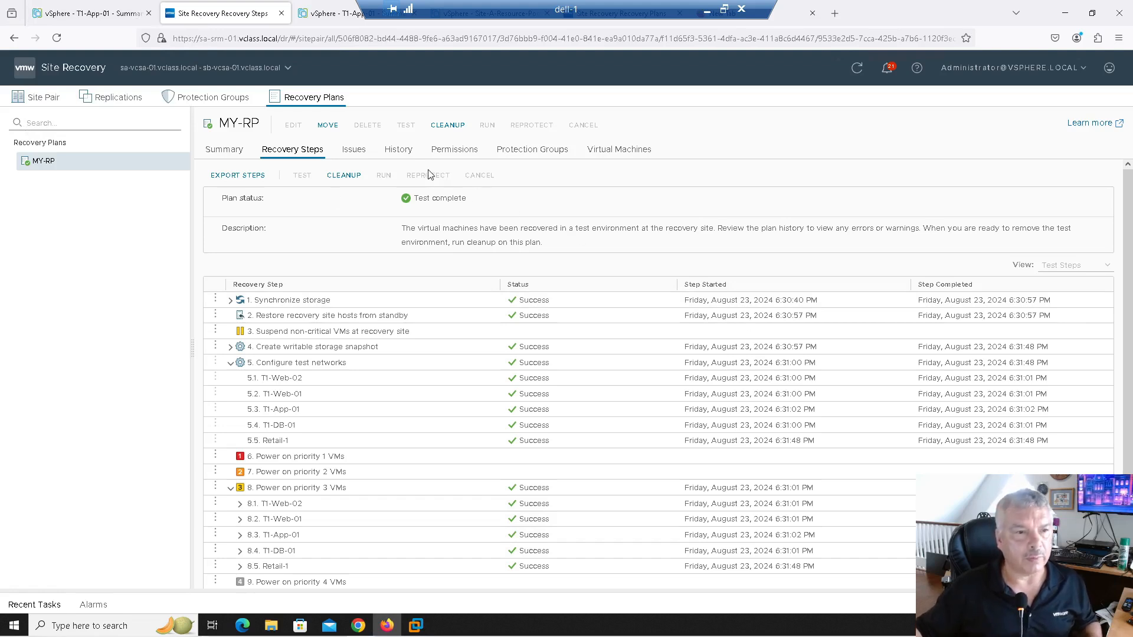
{"action": "left_click", "coordinate": [448, 126]}
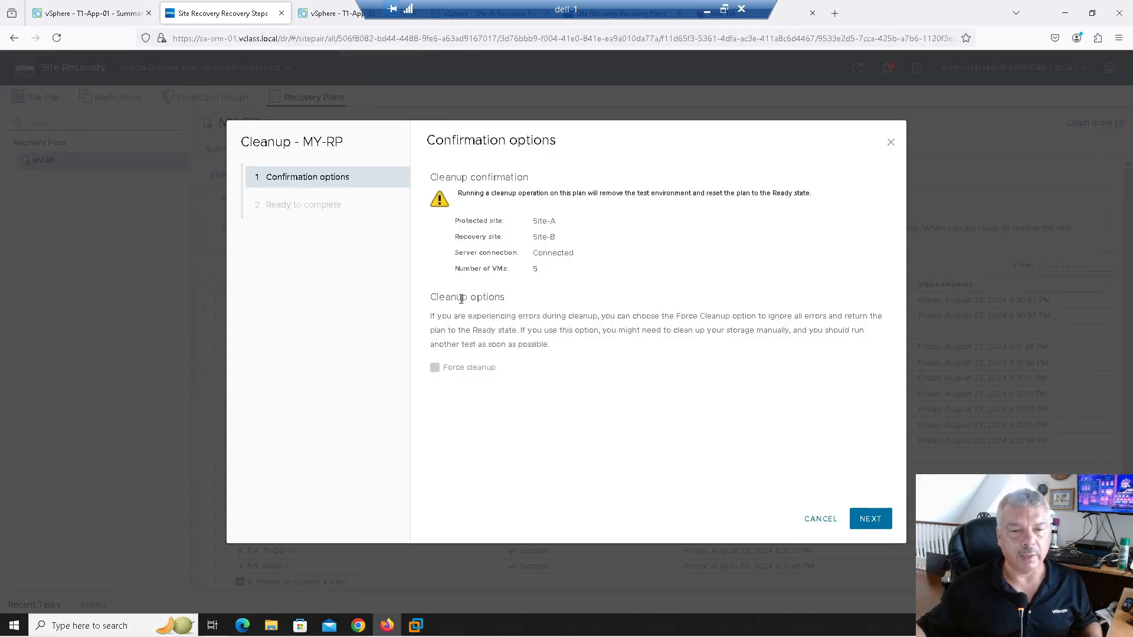
{"action": "left_click", "coordinate": [871, 520]}
{"action": "left_click", "coordinate": [873, 522]}
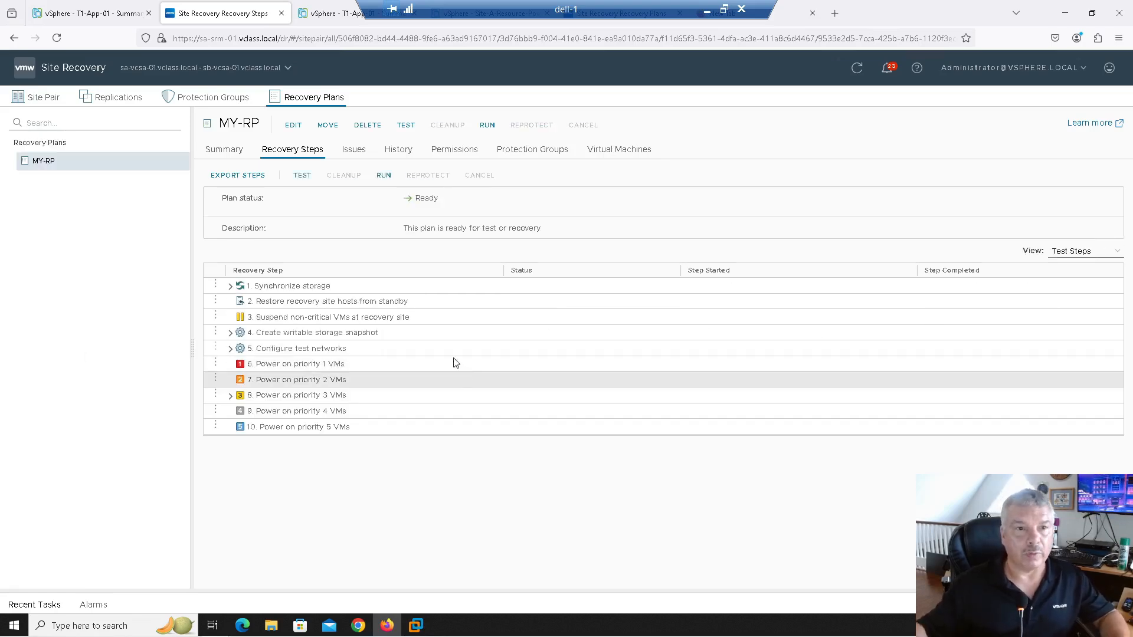
Check the VMs in the refreshed Site-A inventory and Site-B's Site-A-Resource-Pool, and revisit the MY-RP recovery steps
{"action": "left_click", "coordinate": [342, 13]}
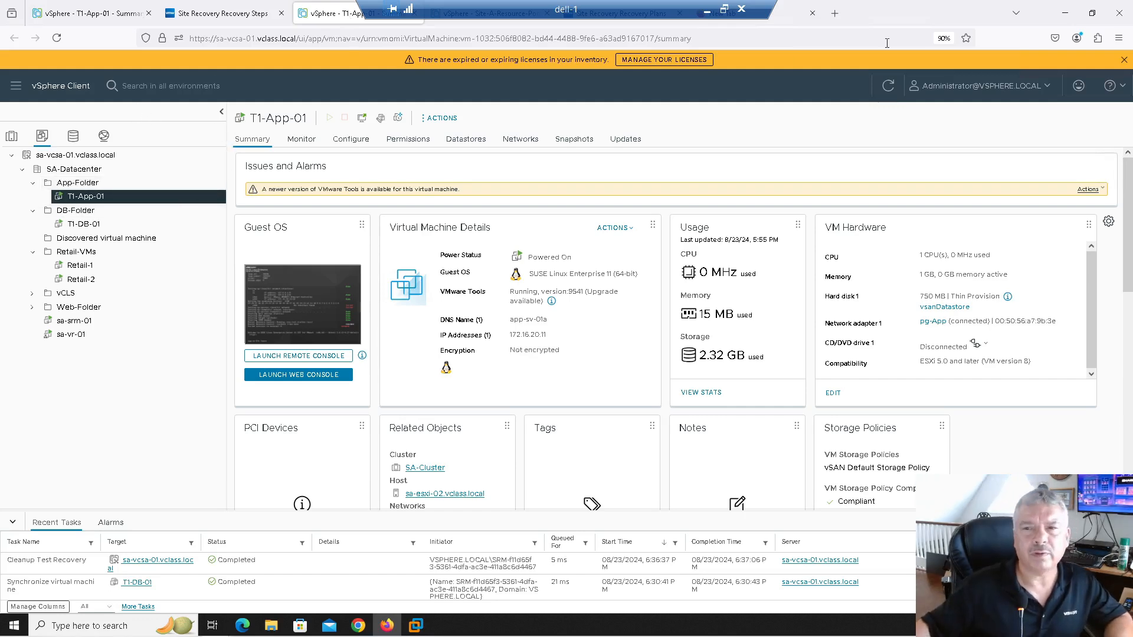
{"action": "left_click", "coordinate": [888, 86]}
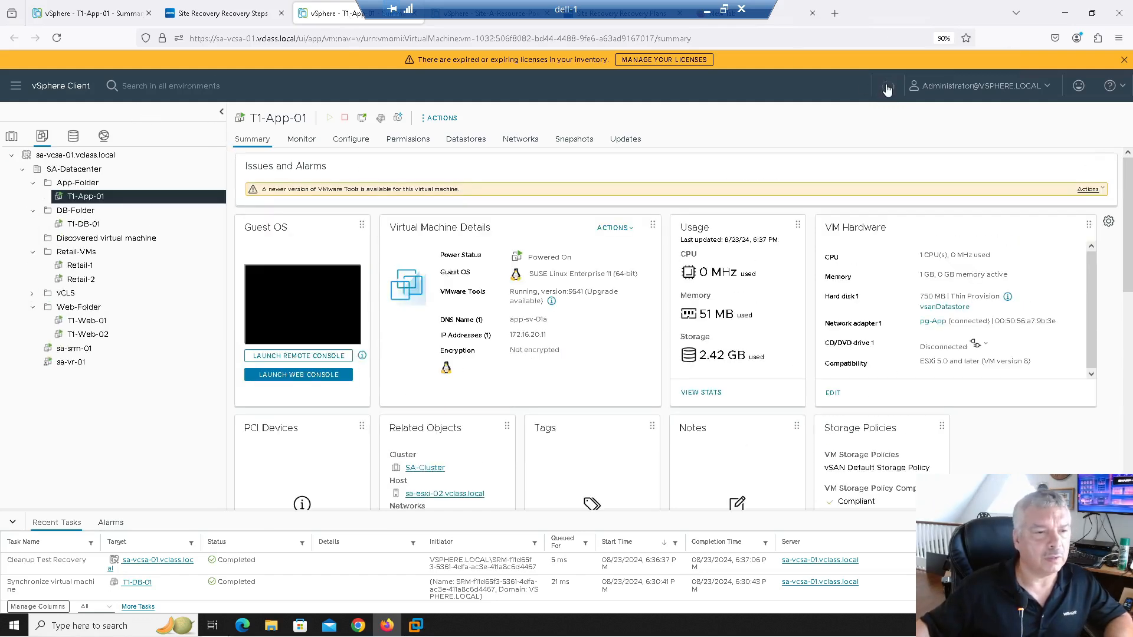
{"action": "left_click", "coordinate": [468, 25]}
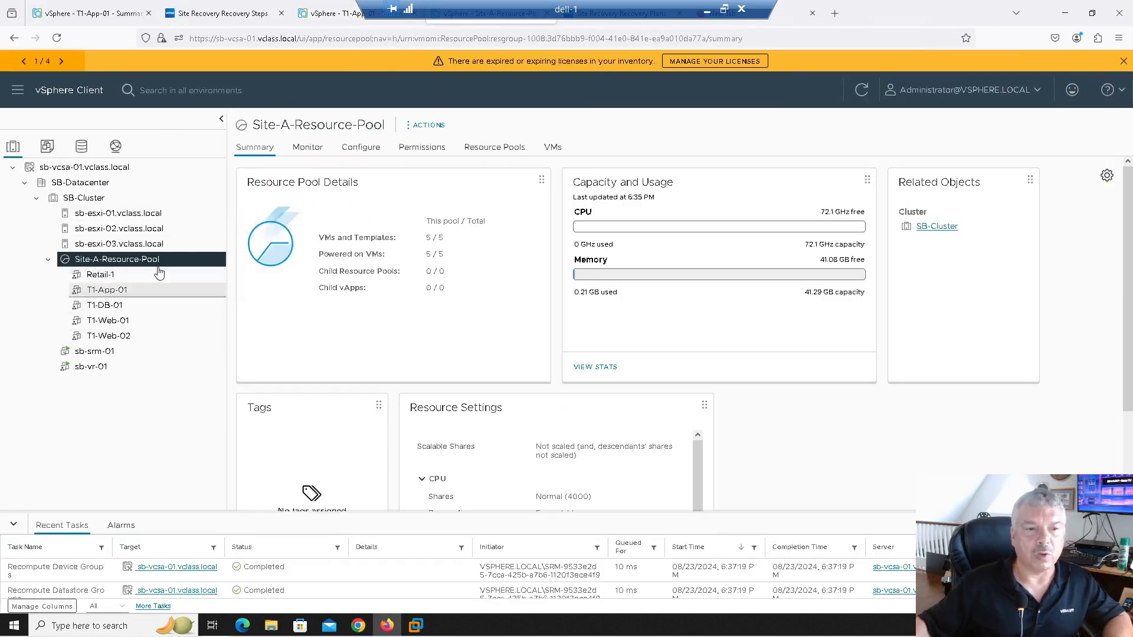
{"action": "left_click", "coordinate": [334, 13]}
{"action": "left_click", "coordinate": [249, 14]}
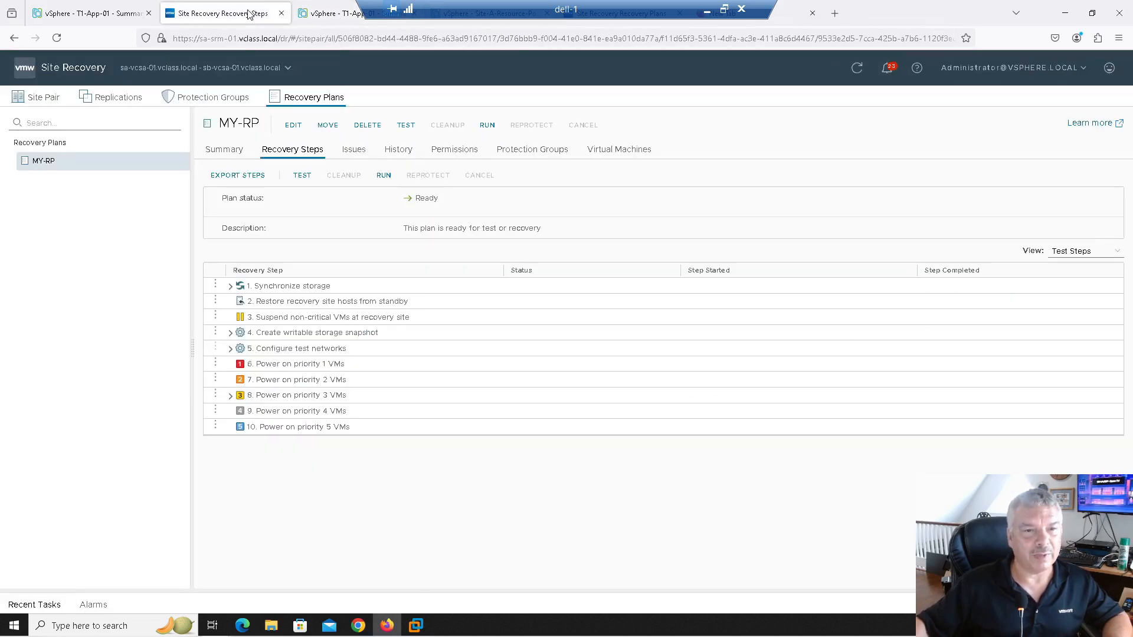
{"action": "left_click", "coordinate": [110, 18]}
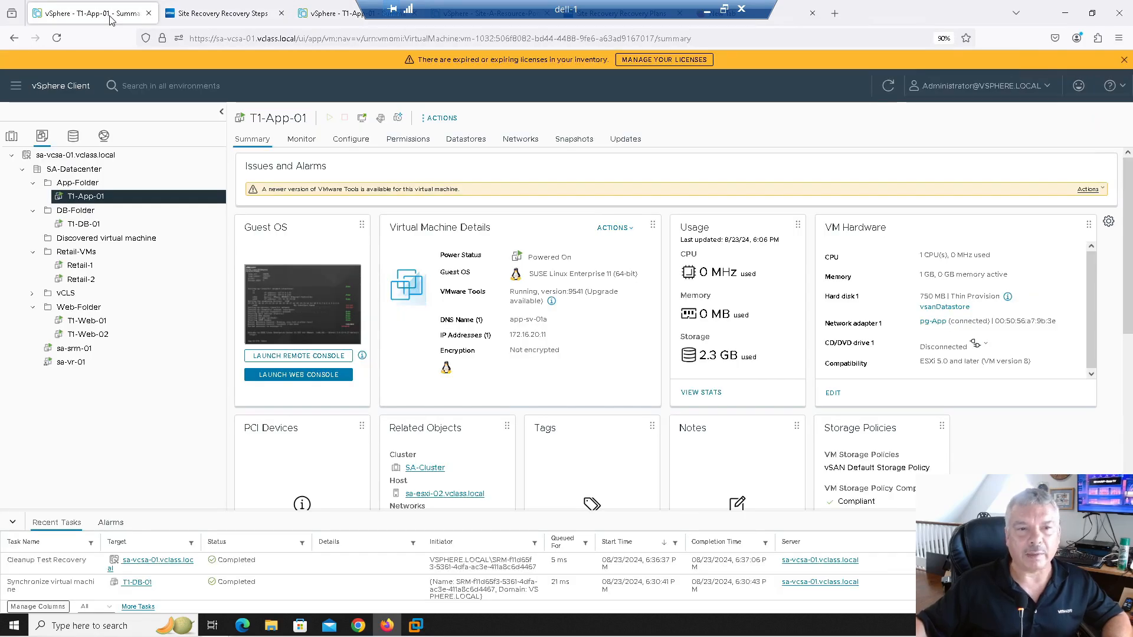